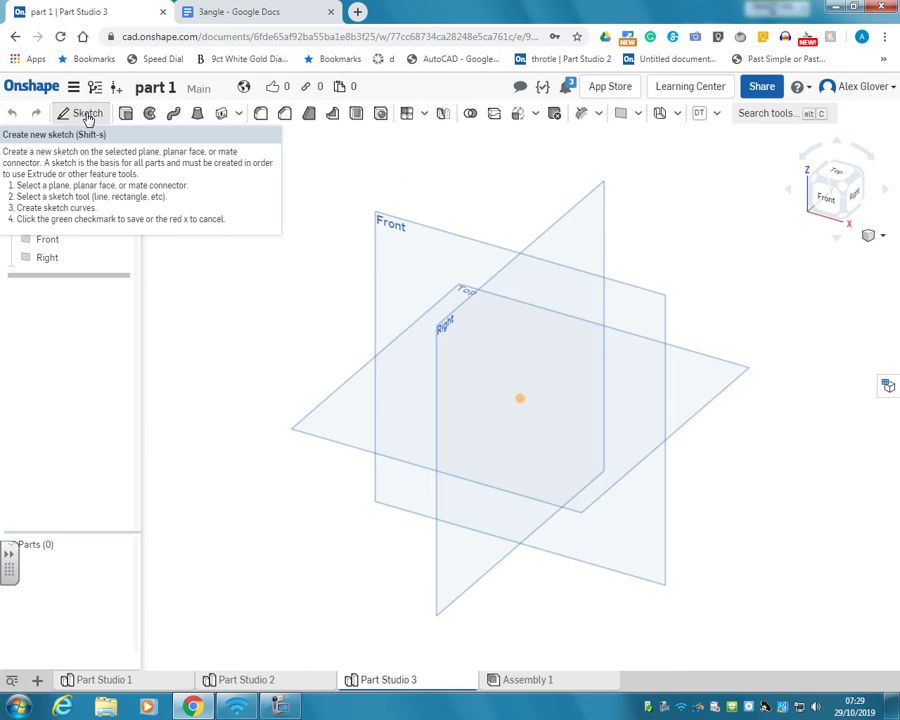
Step: Start a new sketch on the Front plane and view it head-on
click(88, 116)
click(420, 258)
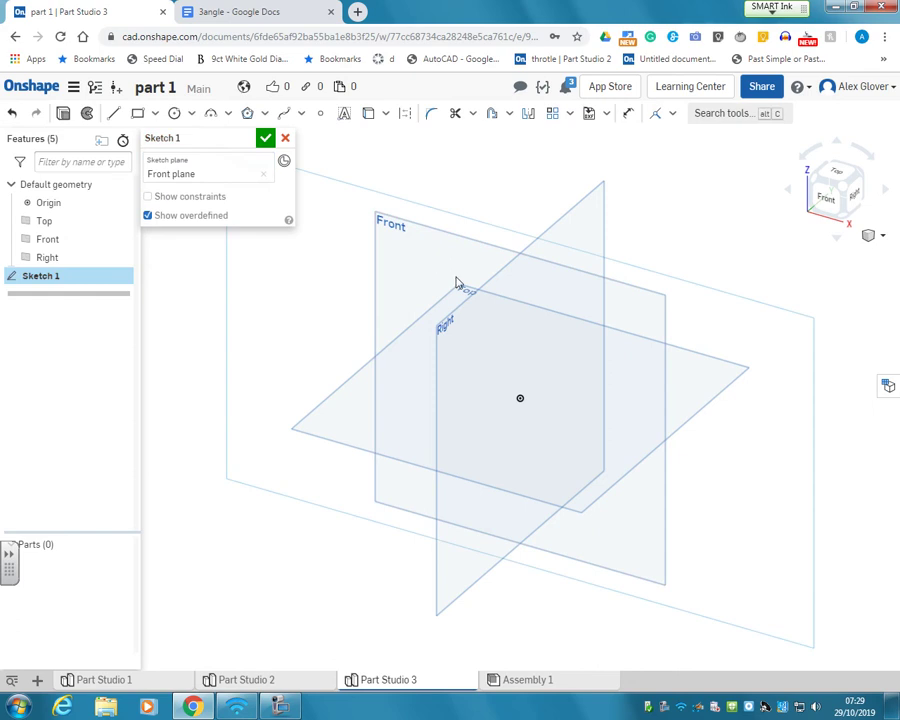
click(830, 200)
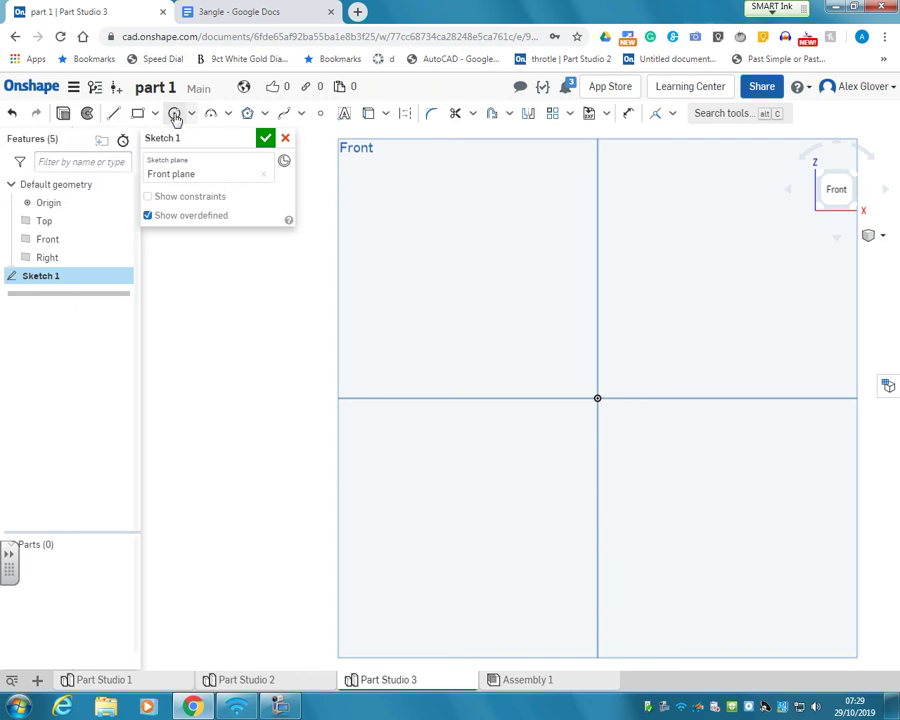
Step: Sketch a circle centred on the vertical axis above the origin and set its diameter to 55 mm
click(174, 114)
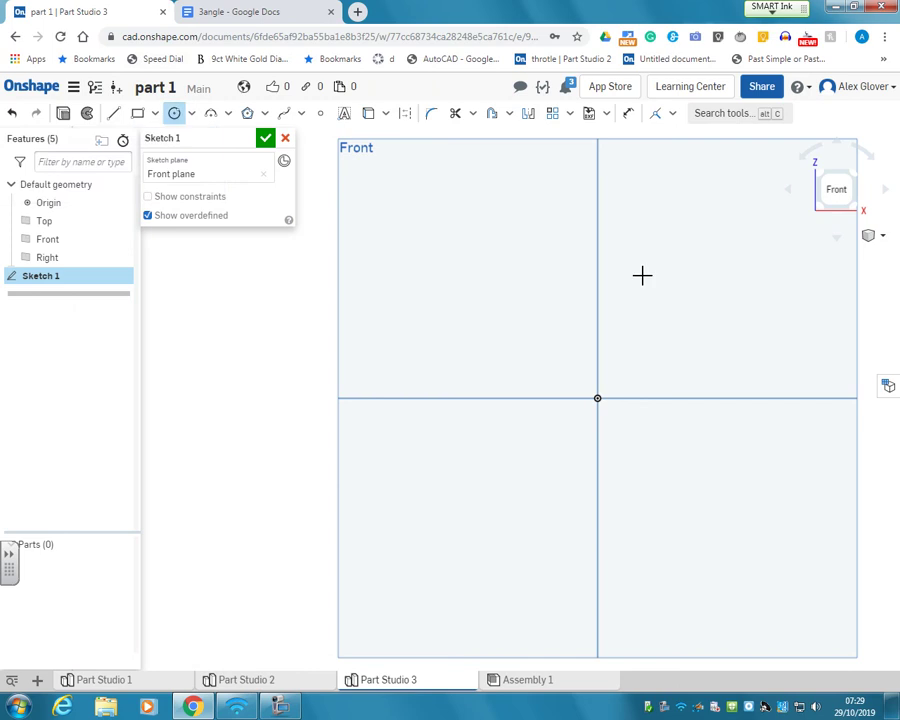
click(597, 228)
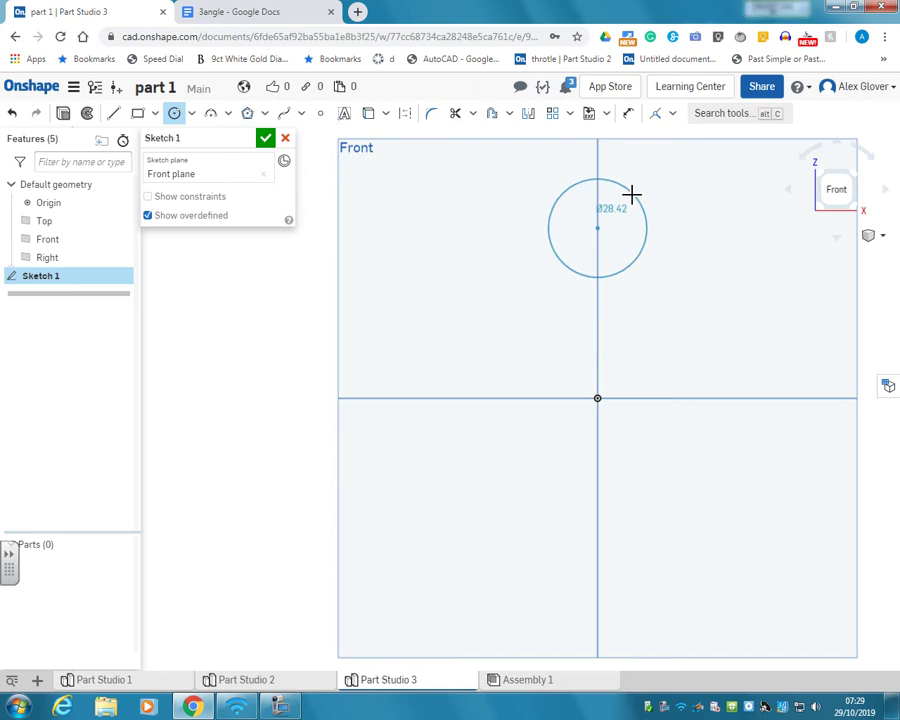
click(632, 193)
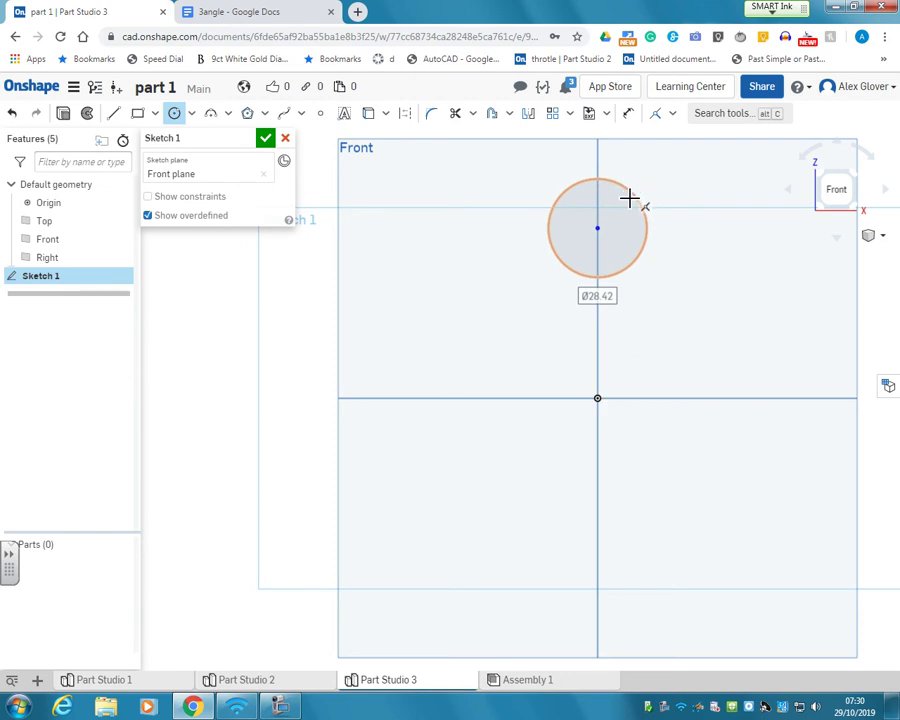
click(629, 199)
text(55)
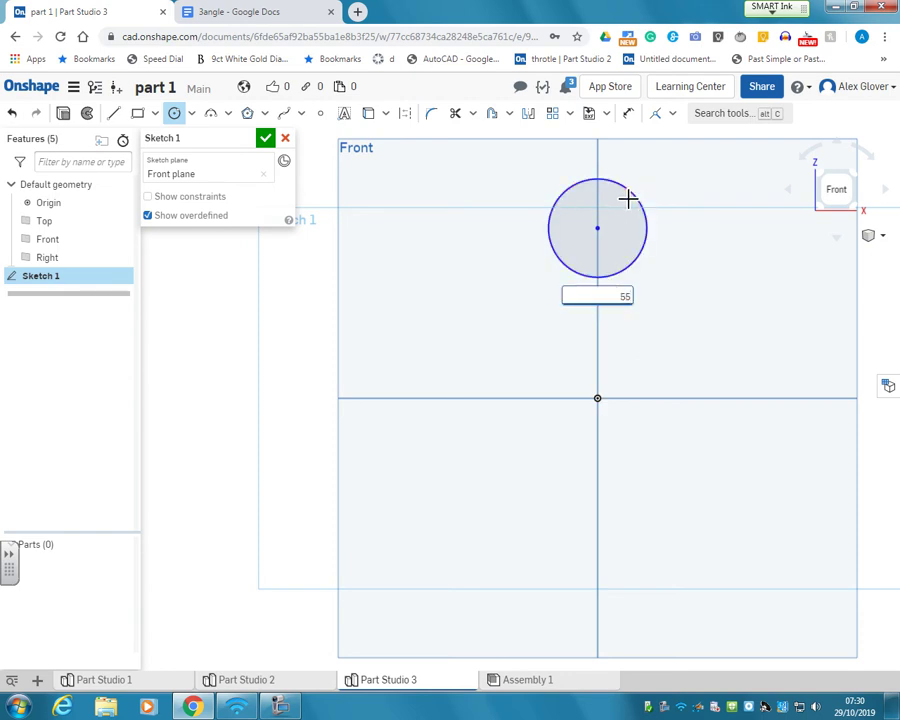
key(Return)
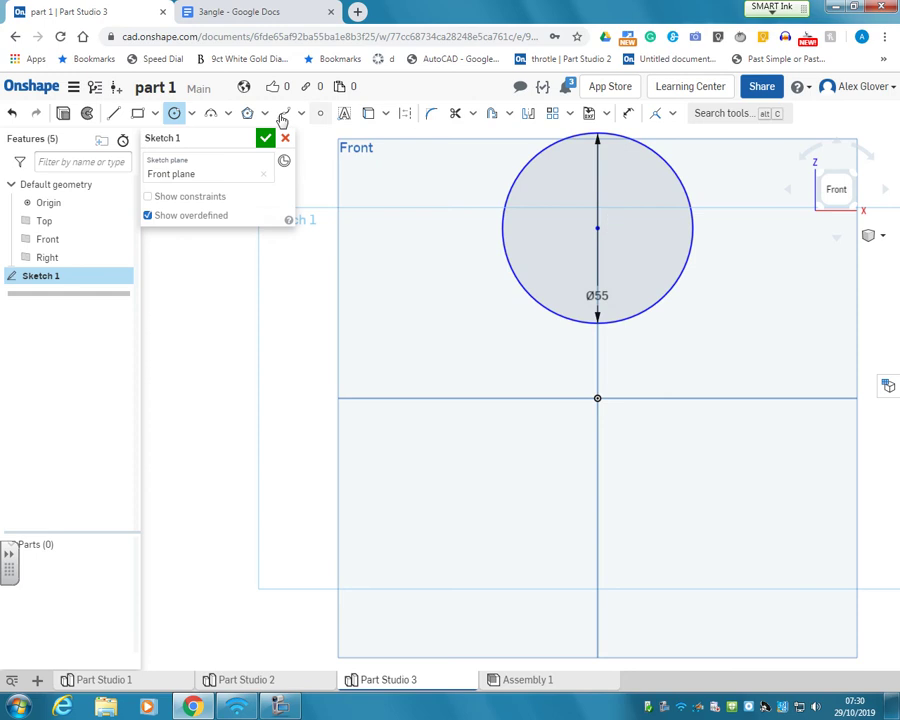
Step: Add a concentric 30 mm diameter circle inside the 55 mm circle
click(172, 116)
click(597, 228)
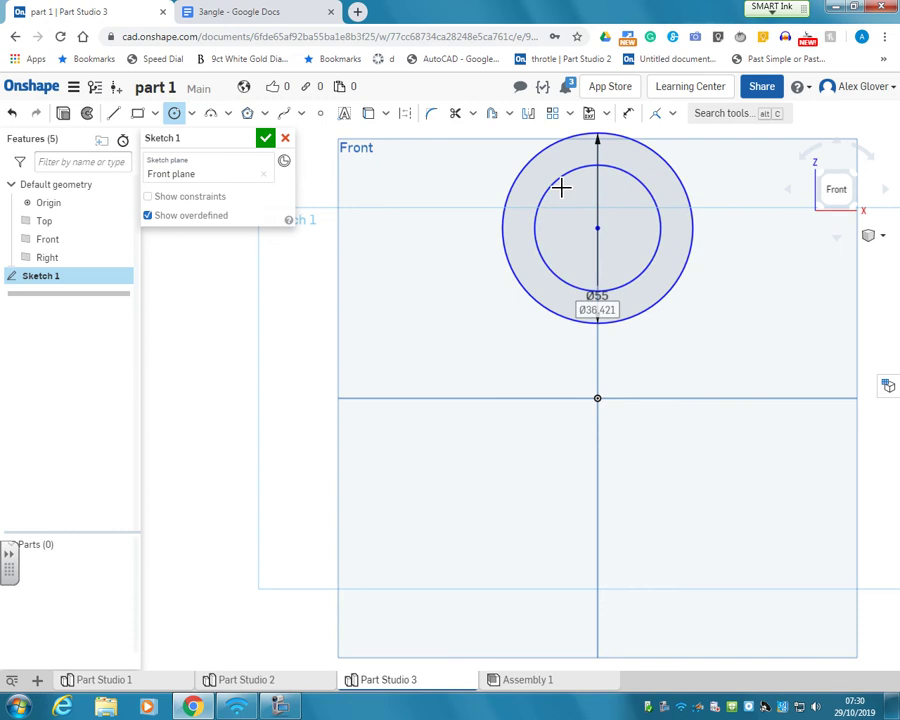
text(30)
key(Return)
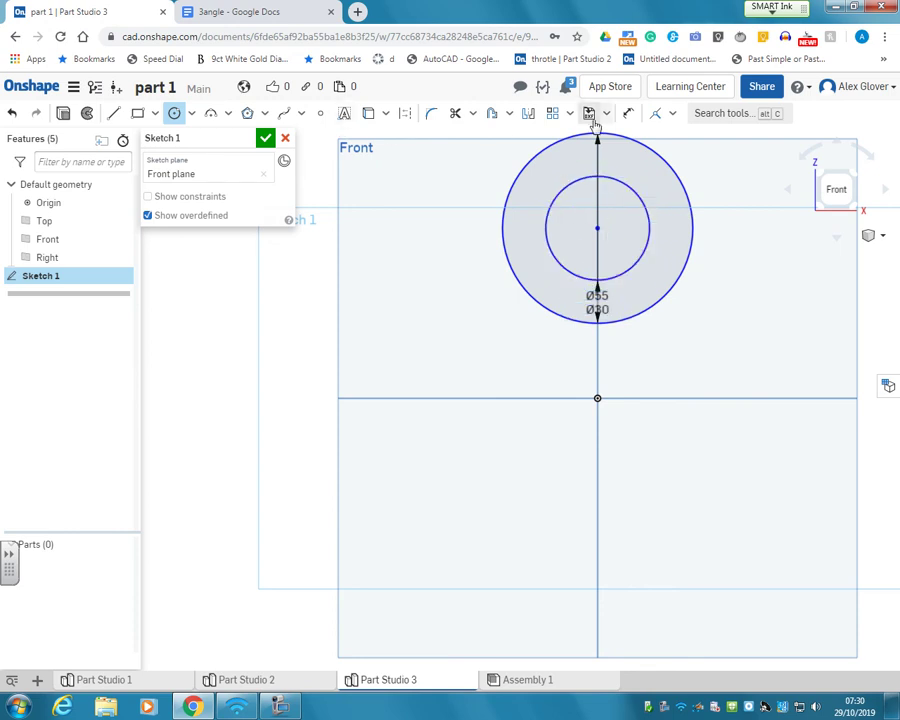
Step: Dimension the vertical distance from the concentric circles' centre to the horizontal axis through the origin as 100 mm
key(d)
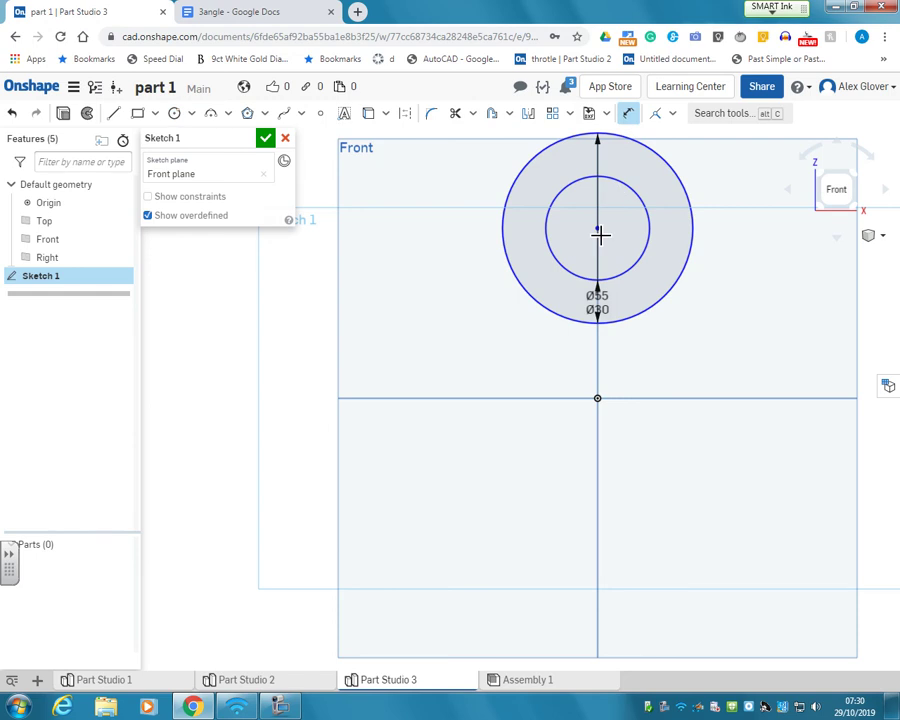
click(599, 231)
click(737, 399)
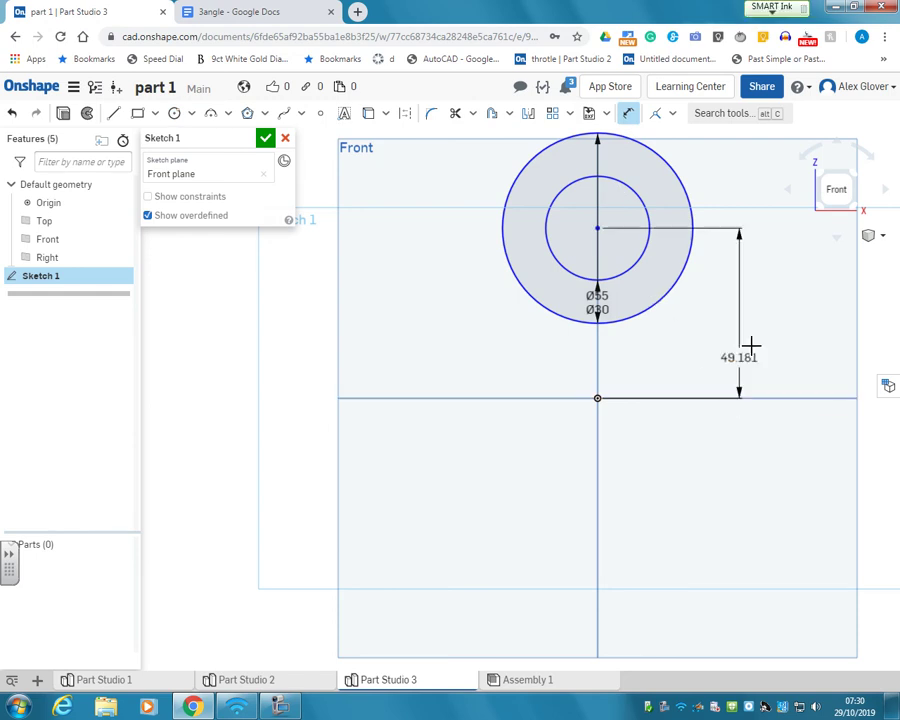
click(748, 340)
text(100)
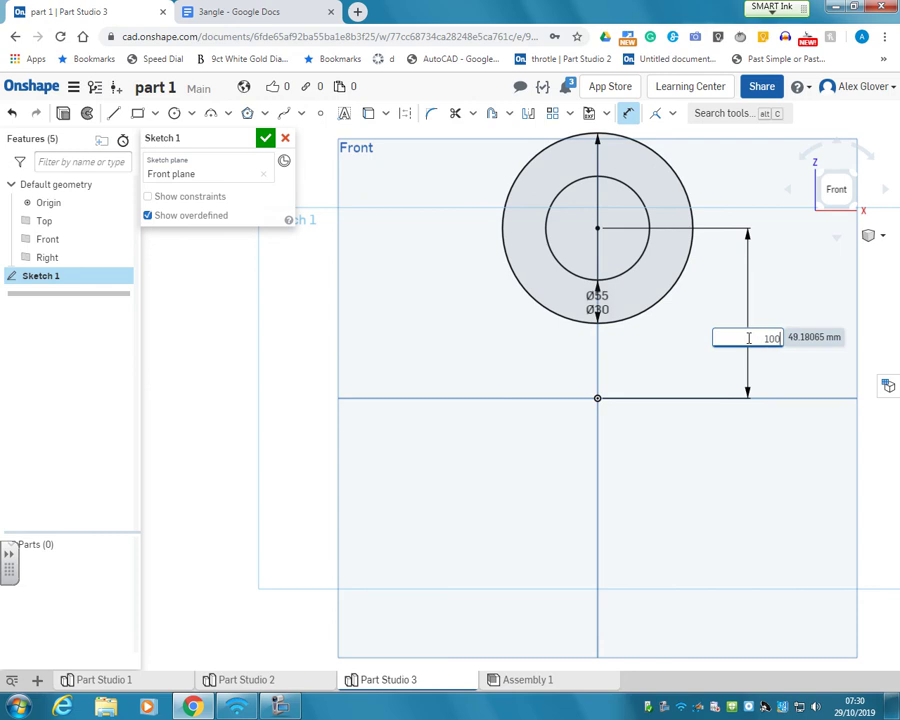
key(Return)
Step: Sketch a separate 40 mm diameter circle to the lower left of the 55 mm circle
scroll(750, 336, down, 3)
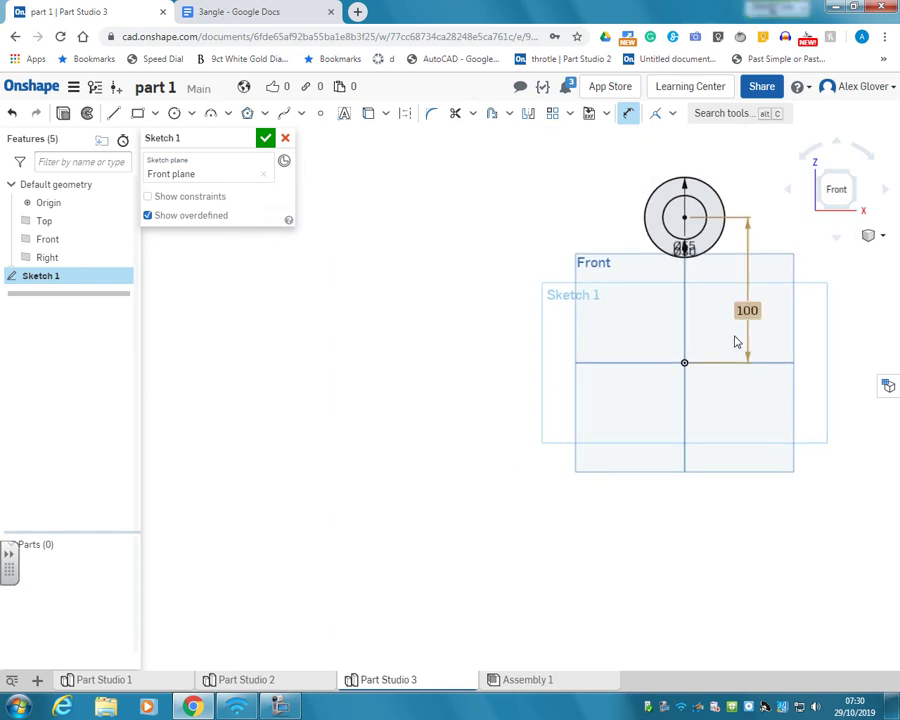
middle_drag(735, 316, 645, 380)
scroll(646, 380, up, 4)
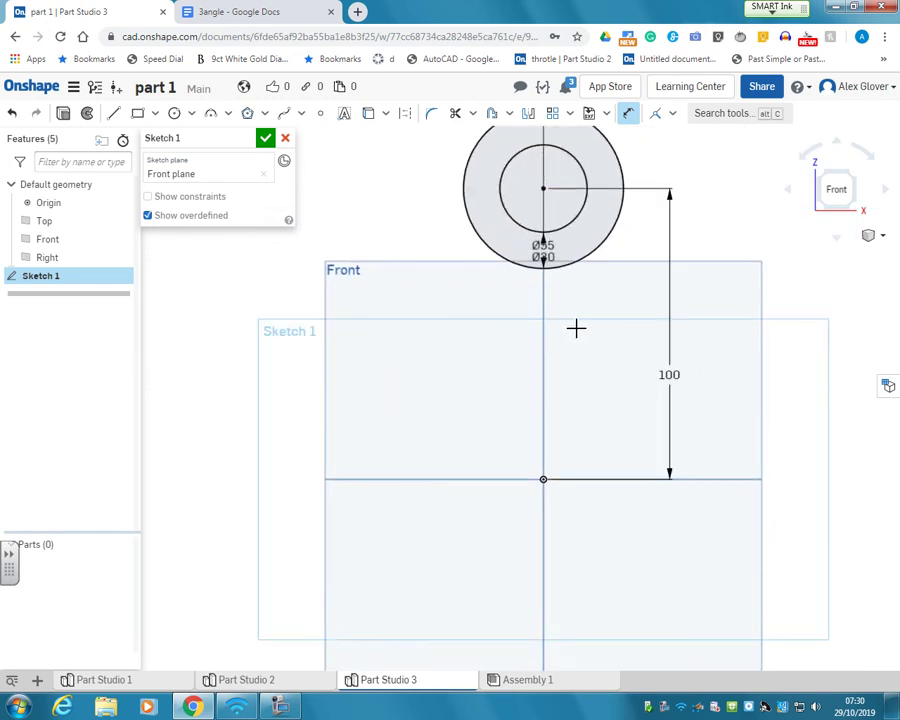
middle_drag(576, 328, 590, 390)
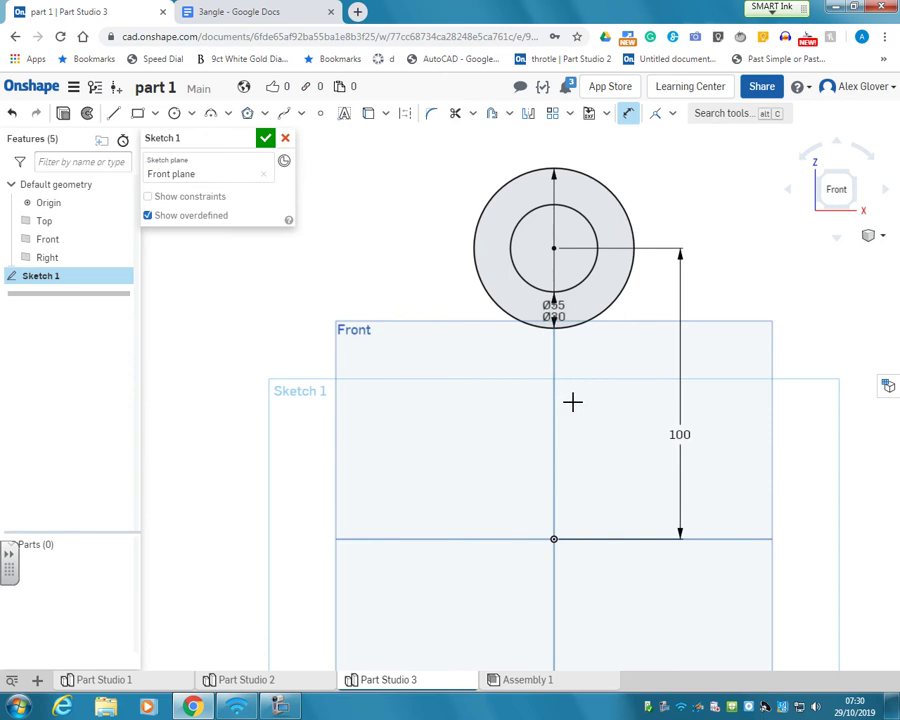
click(175, 115)
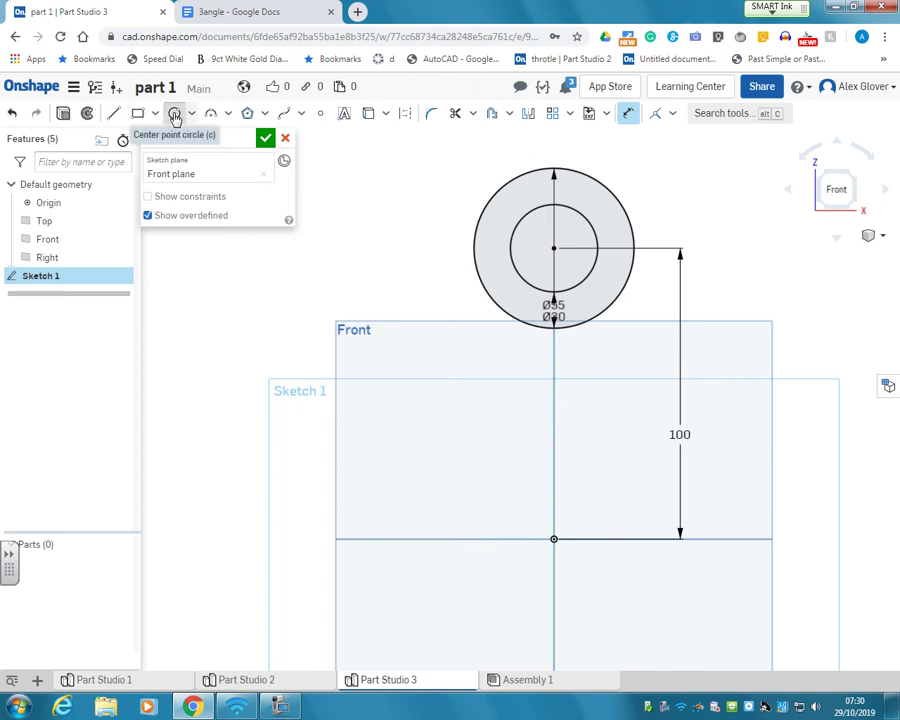
click(200, 402)
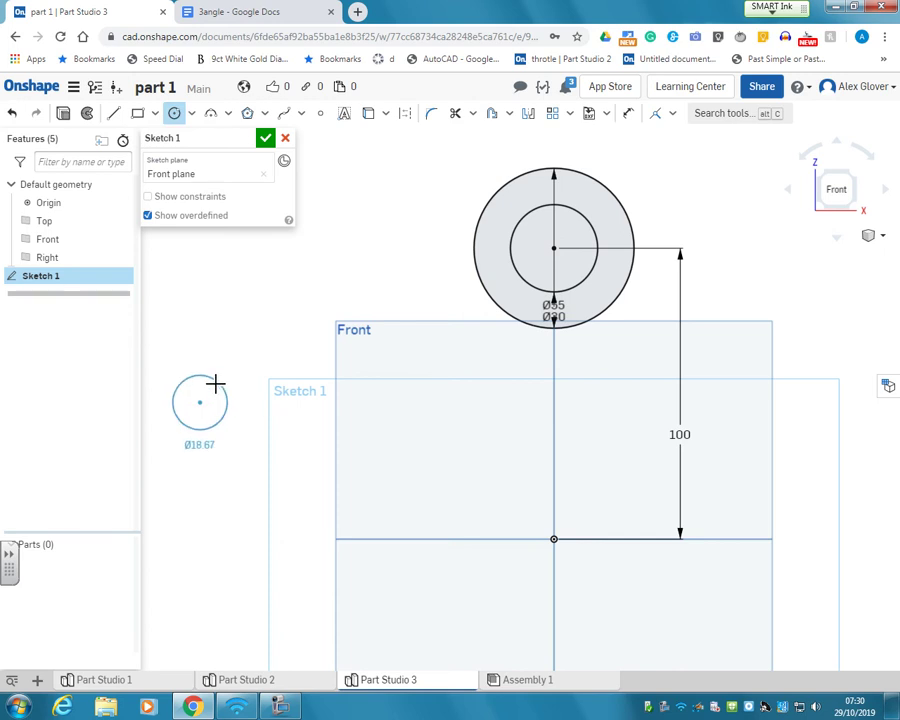
click(217, 380)
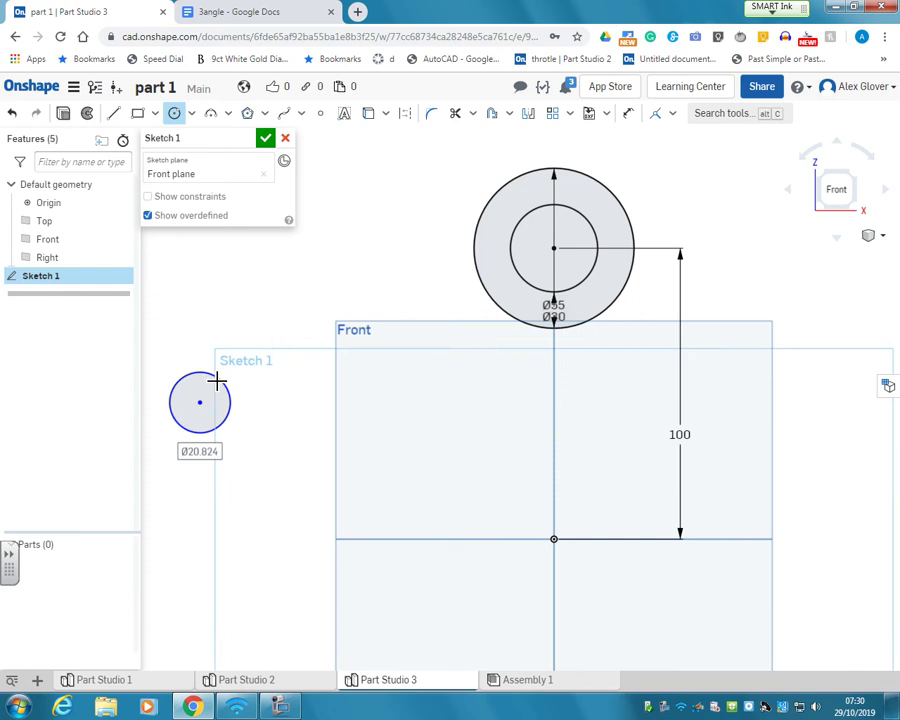
text(400)
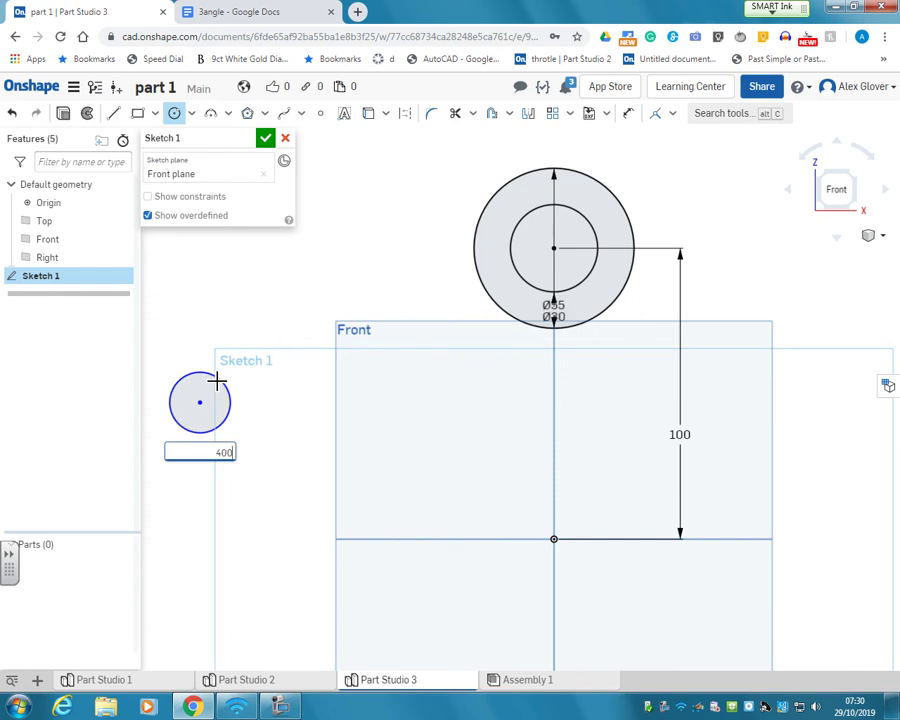
key(BackSpace)
key(Return)
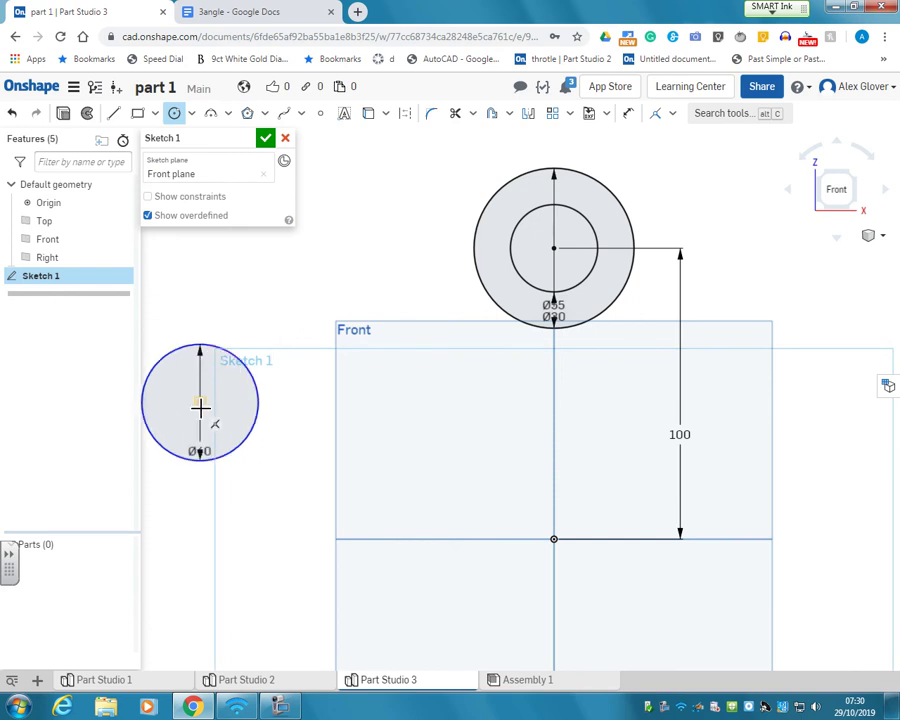
Step: Add a concentric 18 mm diameter circle inside the 40 mm circle
click(200, 402)
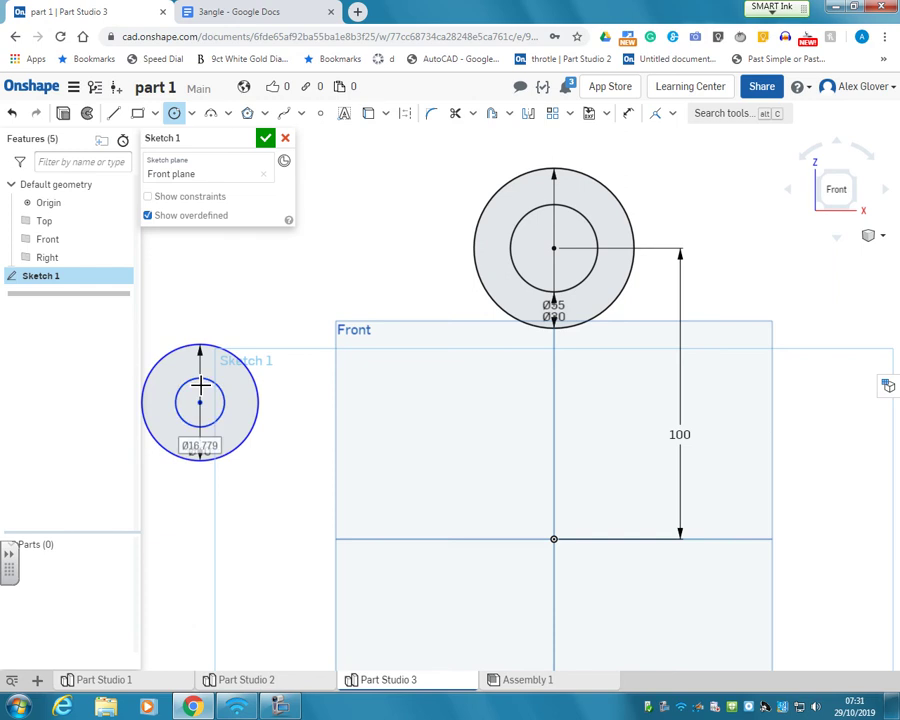
text(18)
key(Return)
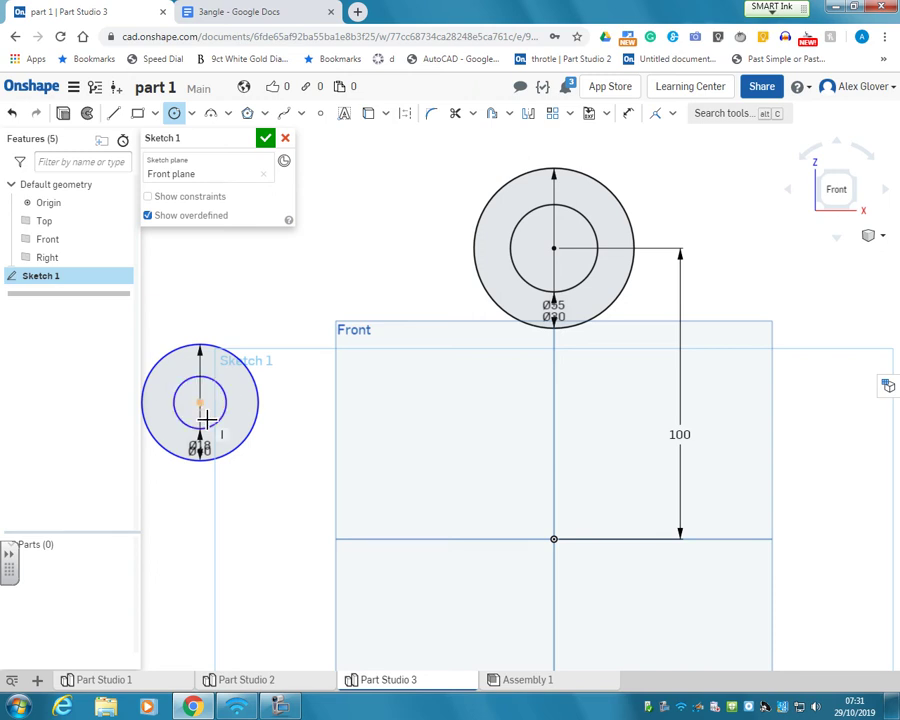
Step: Dimension the horizontal distance from the 40 mm circle's centre to the vertical axis through the origin as 70 mm
click(628, 113)
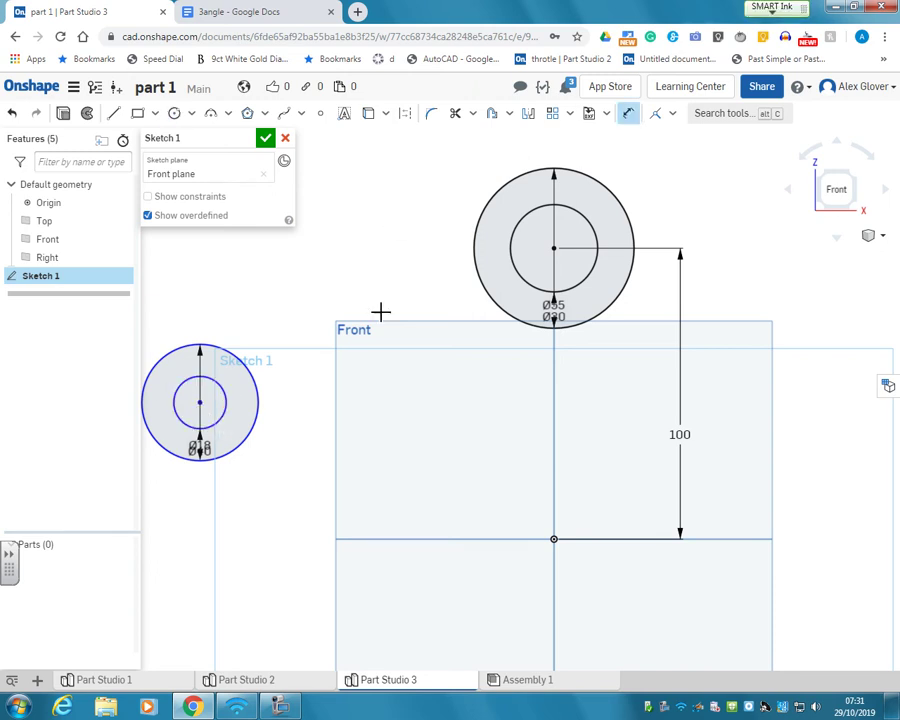
click(204, 404)
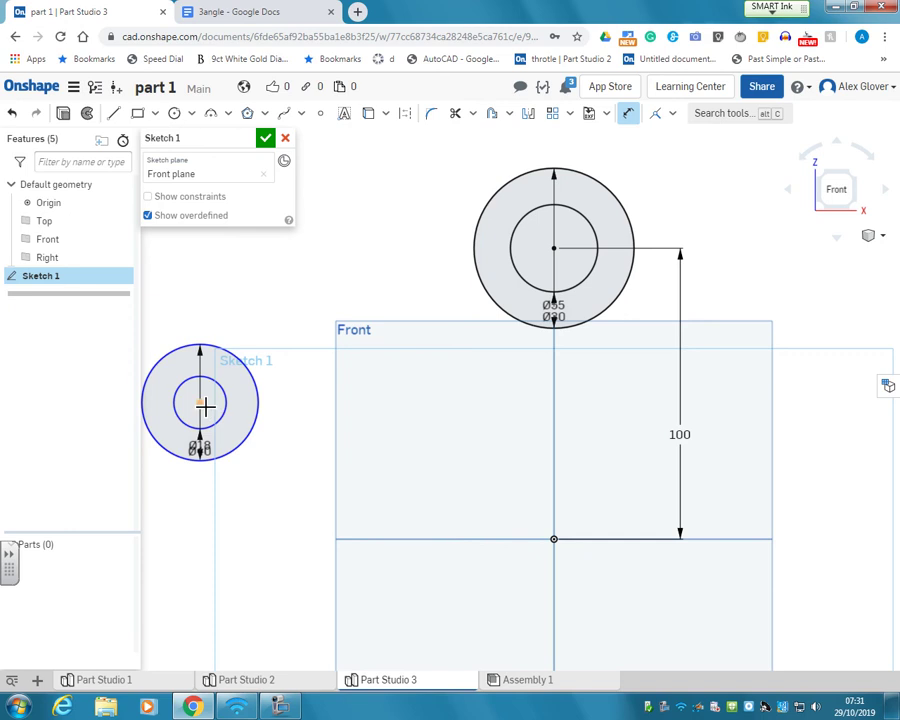
click(553, 248)
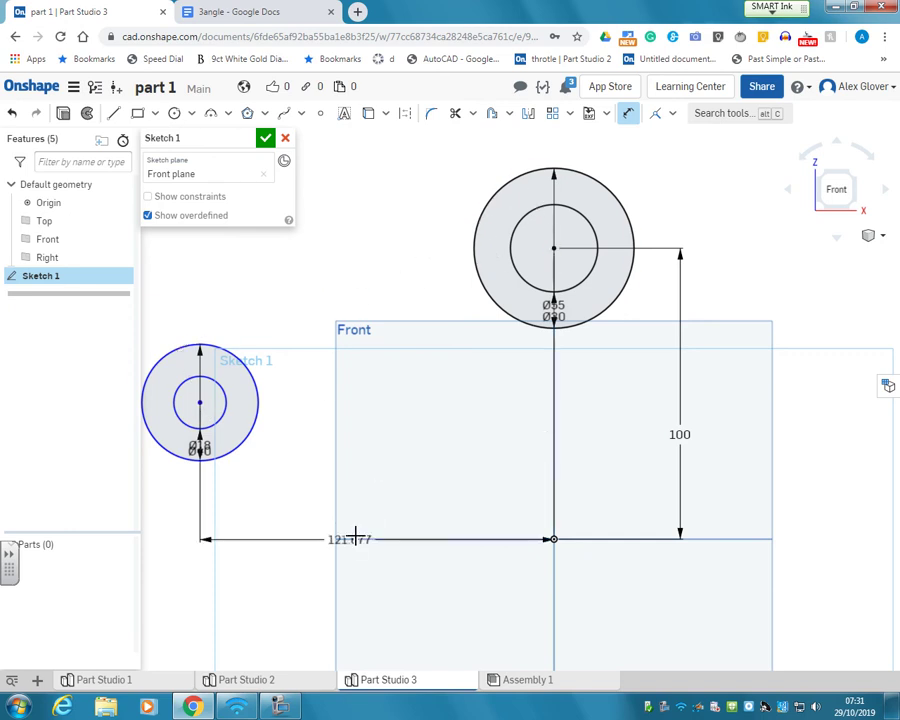
click(361, 503)
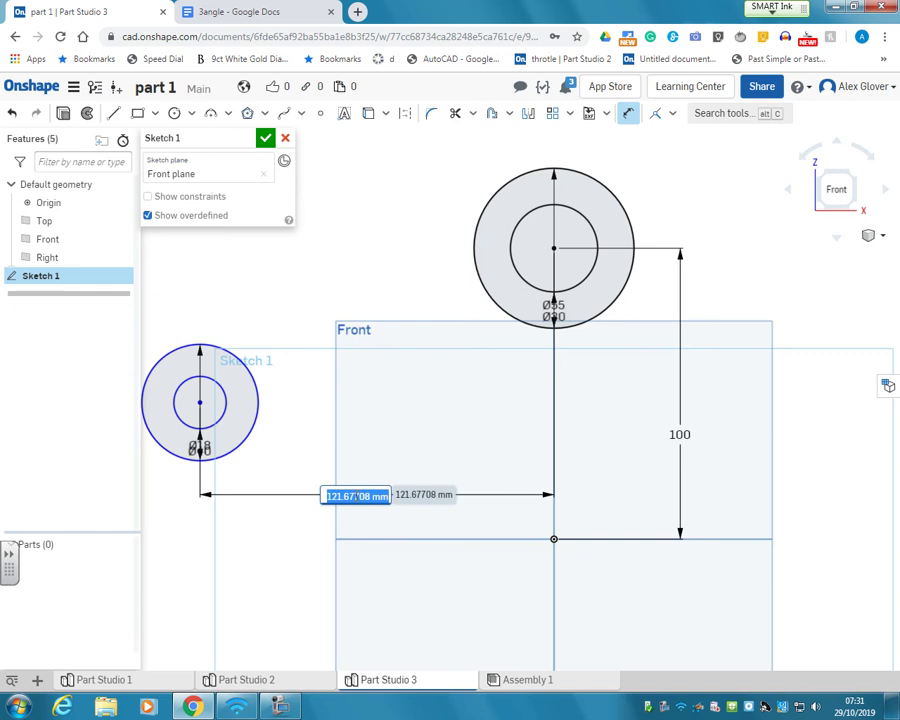
text(70)
key(Return)
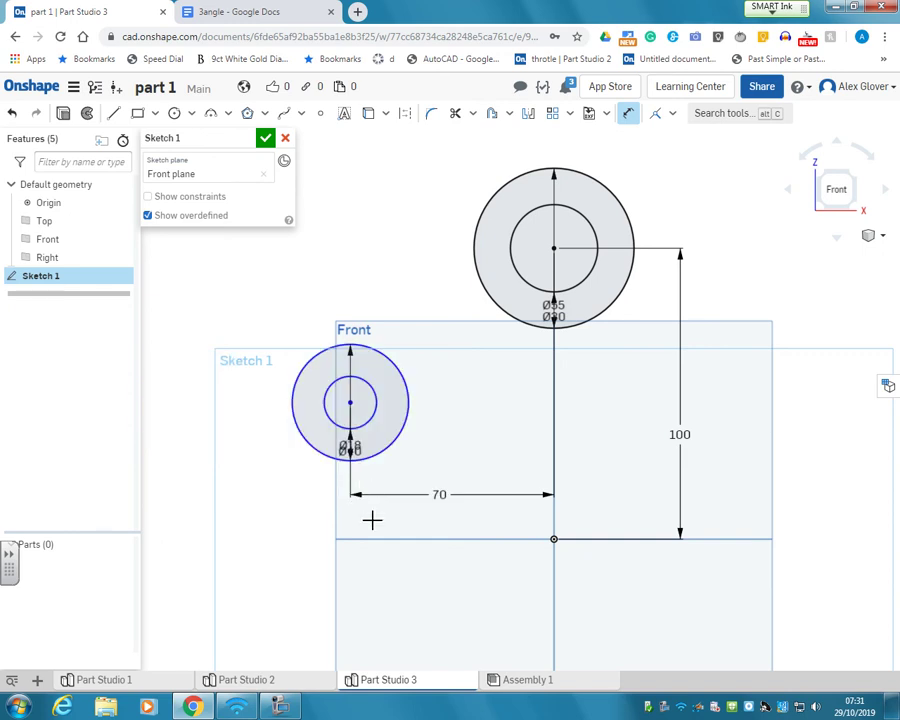
Step: Draw a line about 47 mm down from the 40 mm circle's left edge and a 192 mm base line through the origin, deleting the radius guide
scroll(370, 518, down, 3)
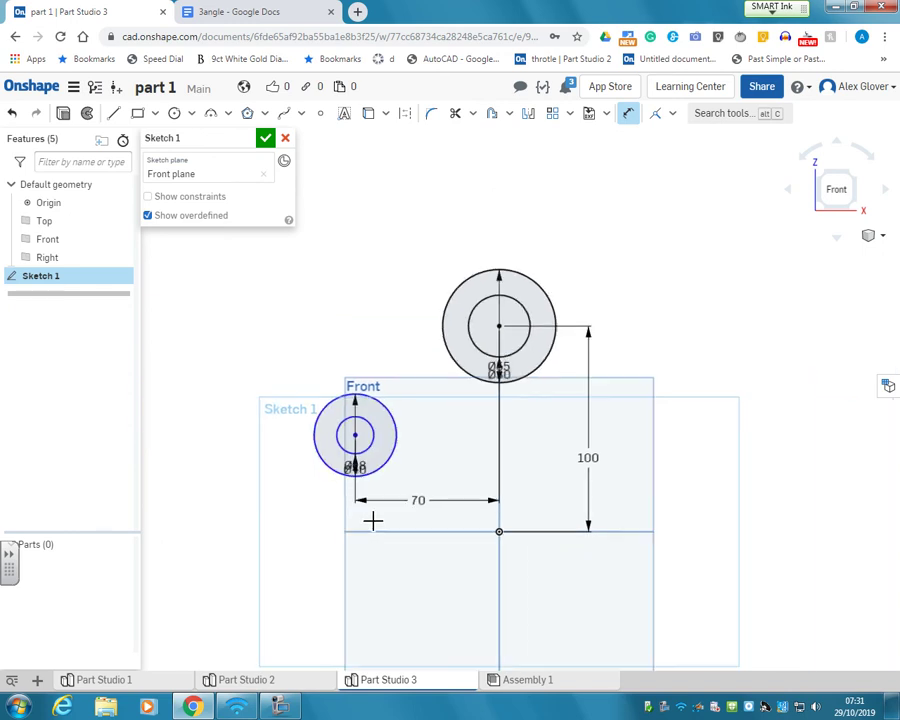
click(113, 114)
click(356, 435)
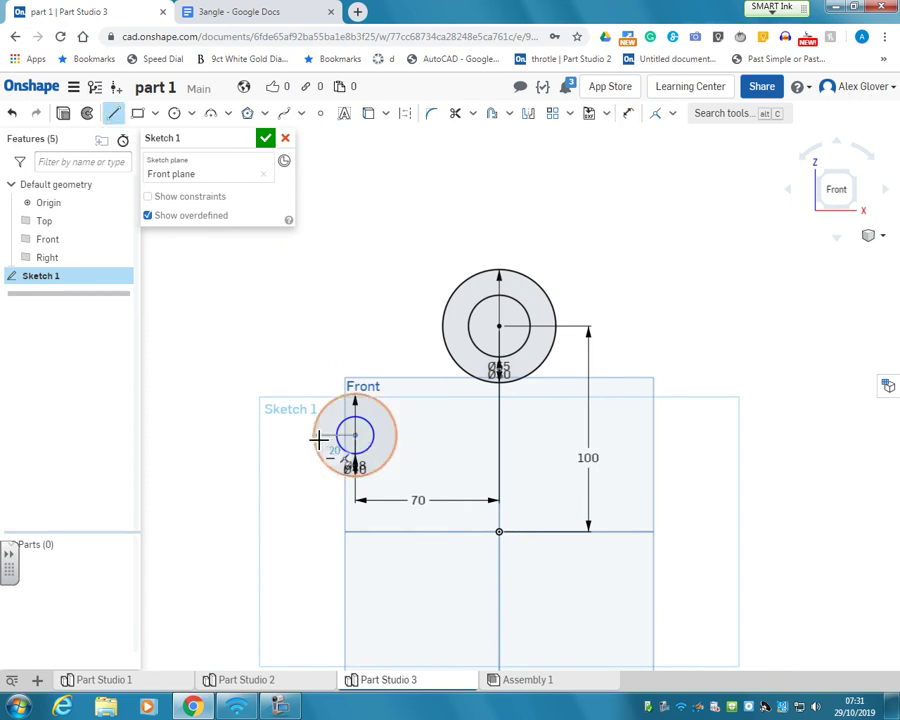
click(314, 436)
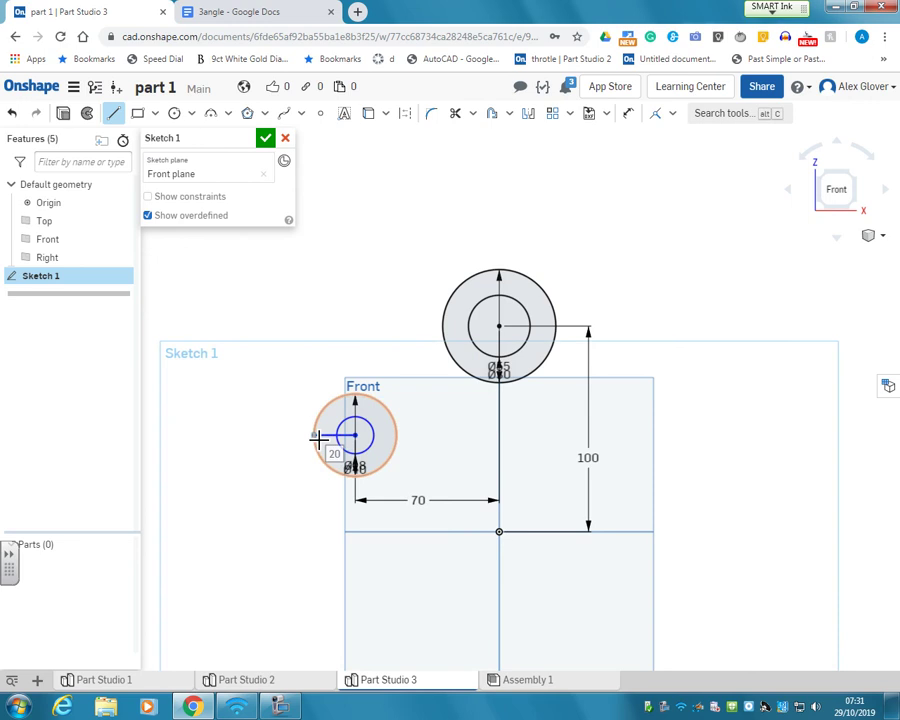
click(314, 531)
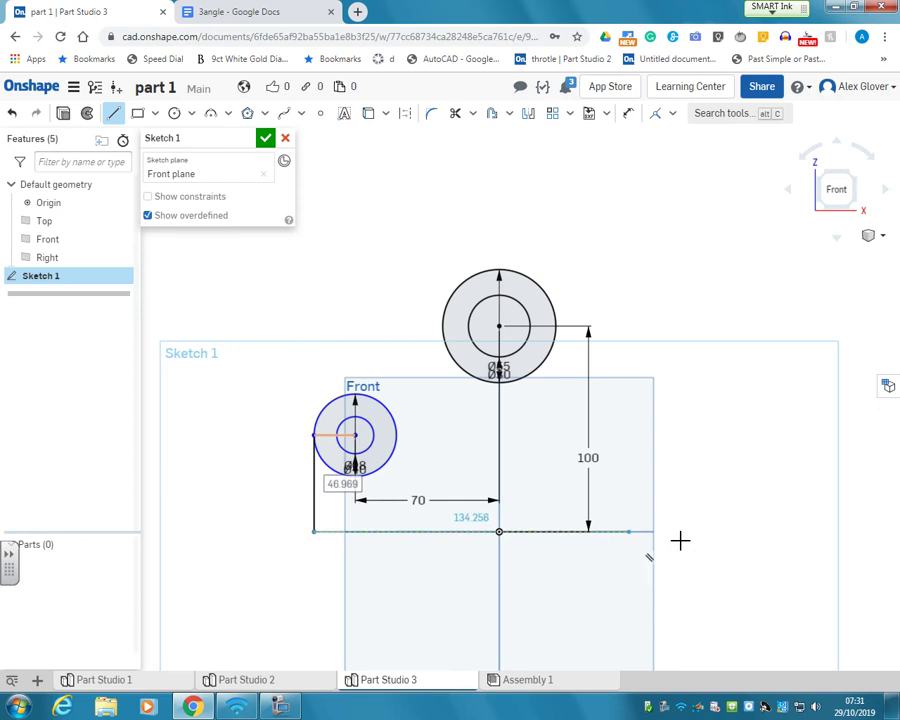
click(711, 531)
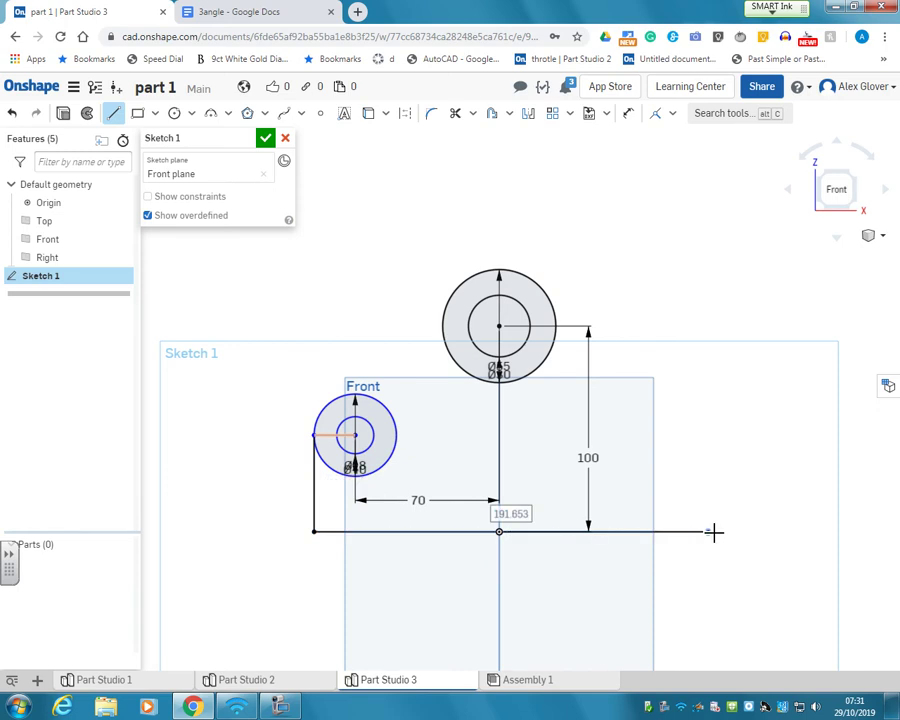
key(Escape)
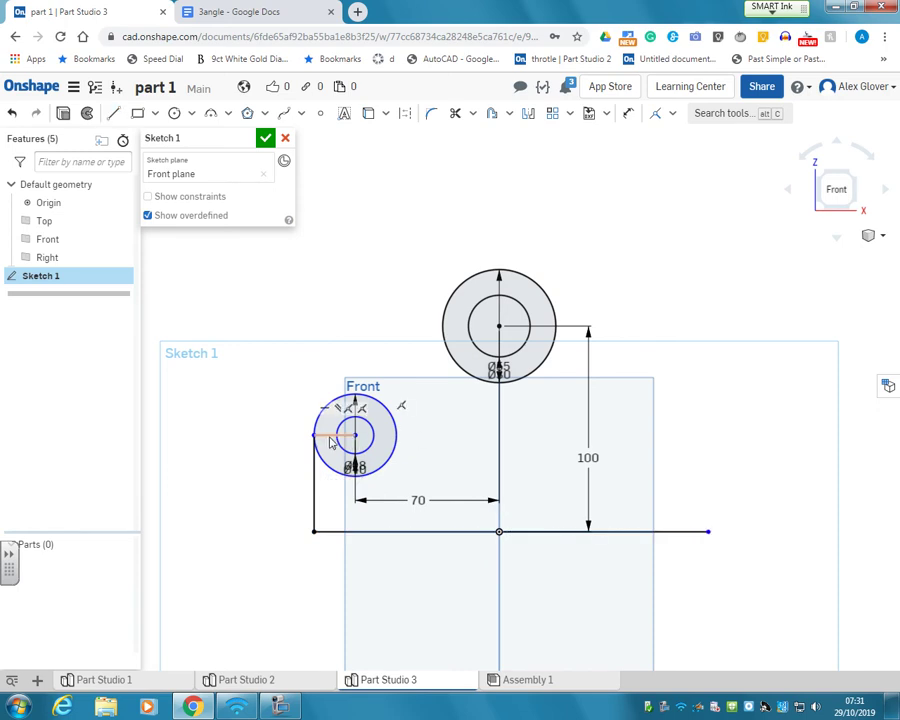
click(328, 436)
key(Delete)
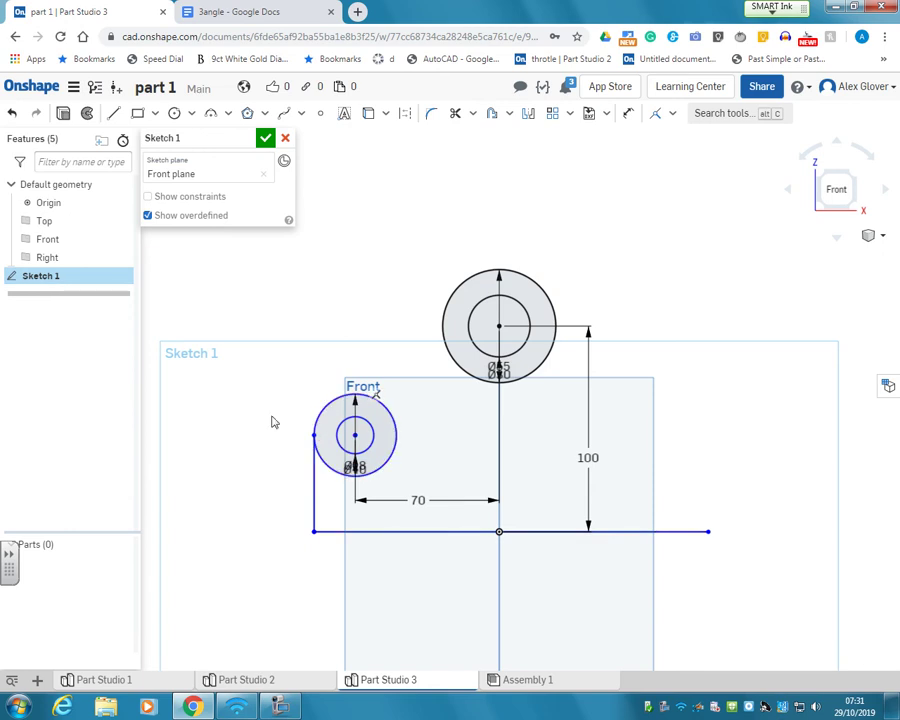
Step: Try to dimension the distance from the 40 mm circle's centre to the base line as 38 mm
click(629, 116)
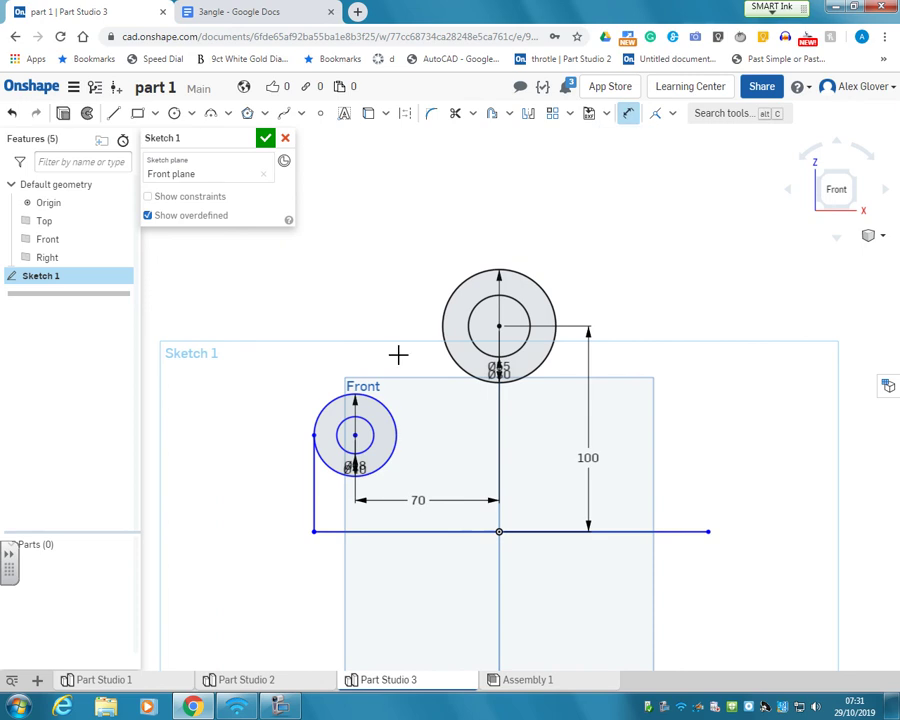
click(356, 436)
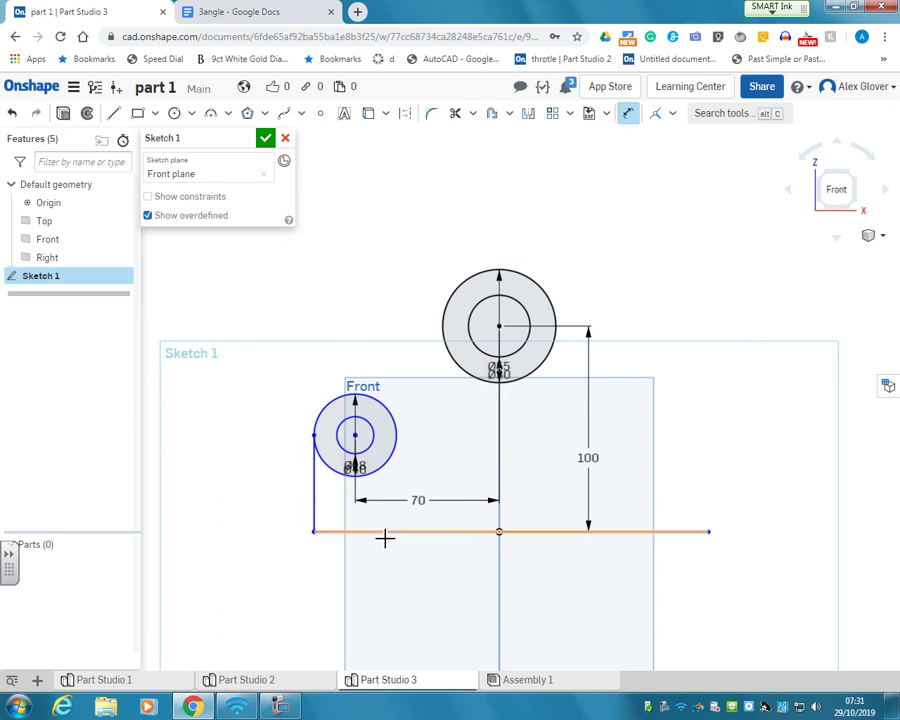
click(381, 531)
click(438, 481)
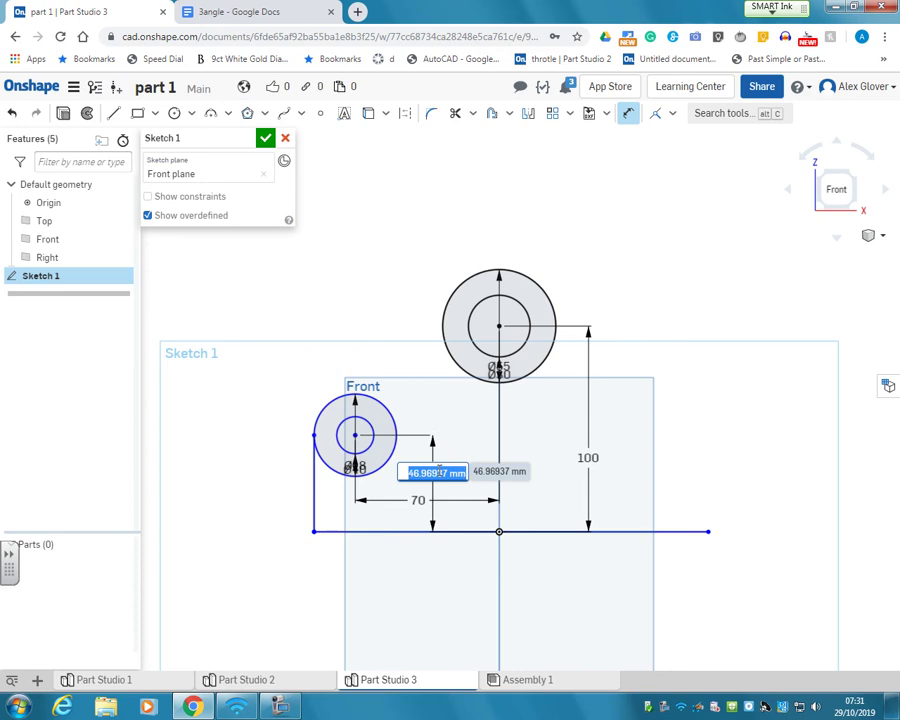
key(BackSpace)
text(38)
key(Return)
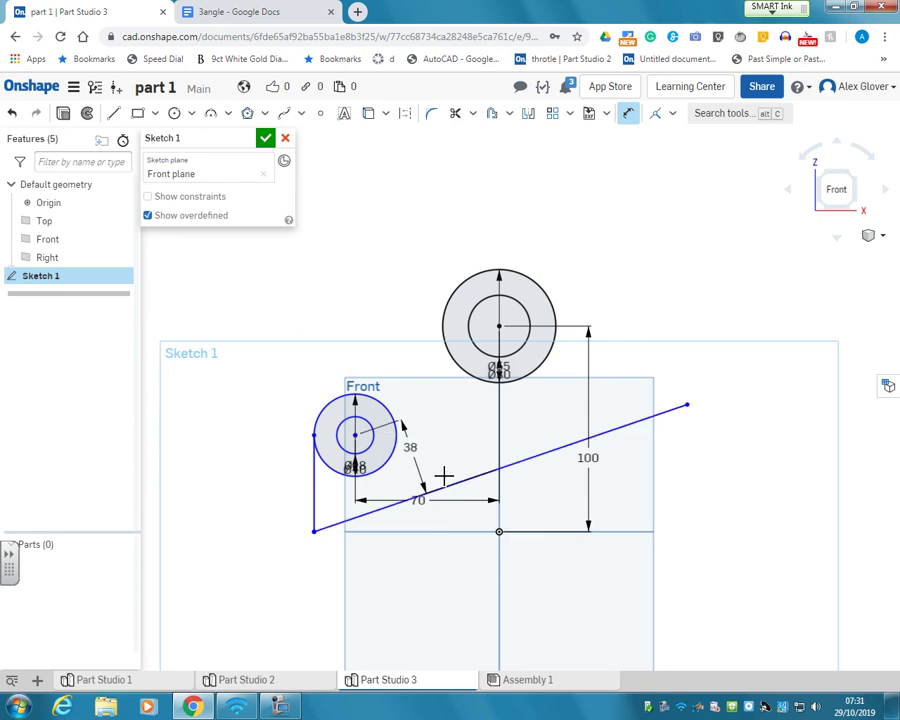
Step: Undo the 38 mm dimension and the left vertical and base lines, leaving the two pairs of concentric circles and their dimensions
click(15, 117)
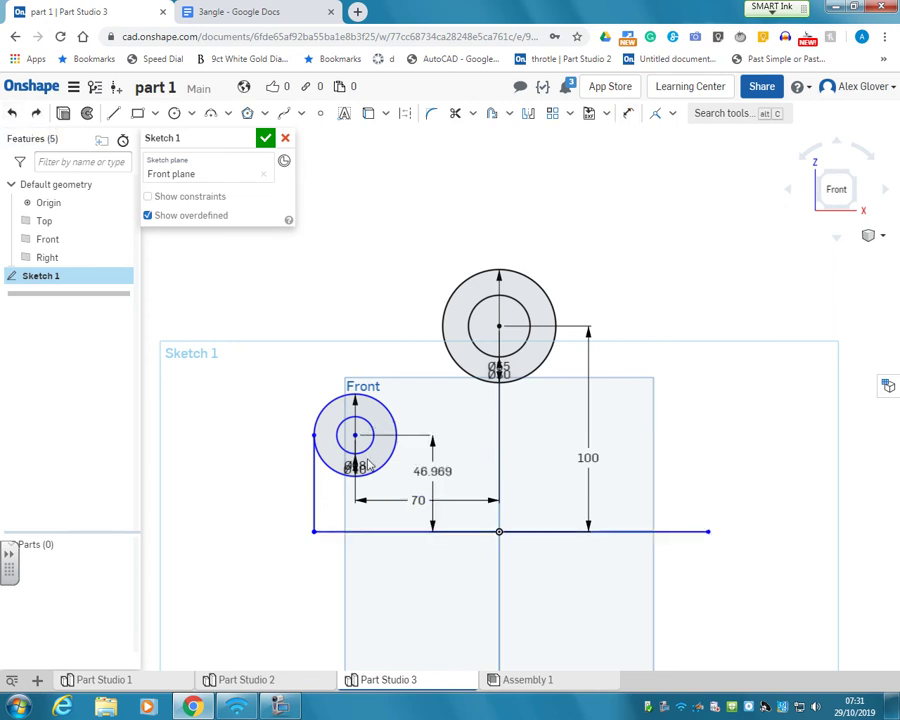
click(13, 116)
click(13, 116)
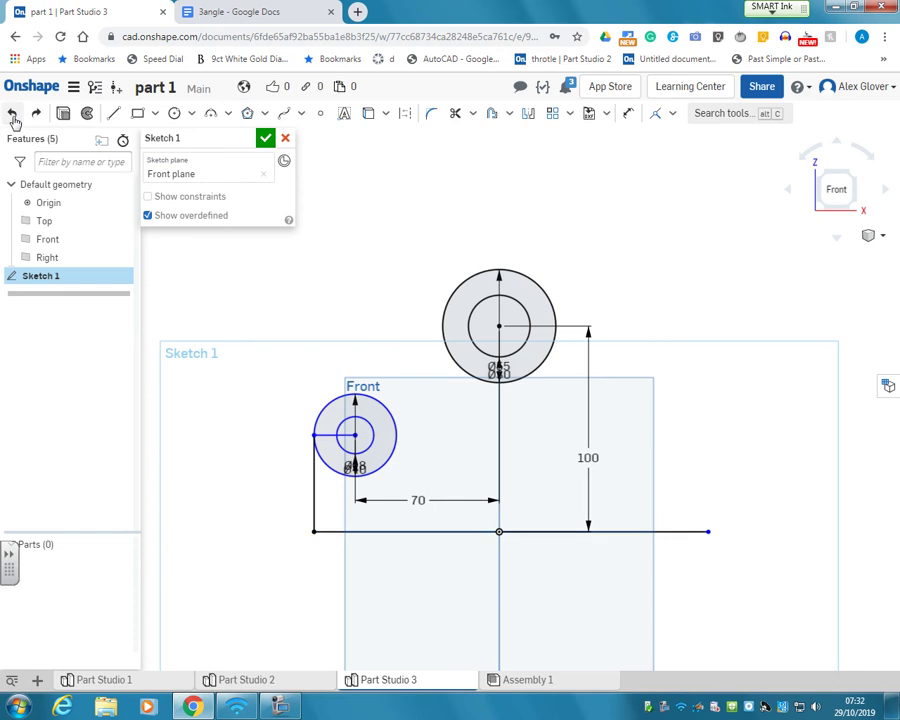
click(13, 116)
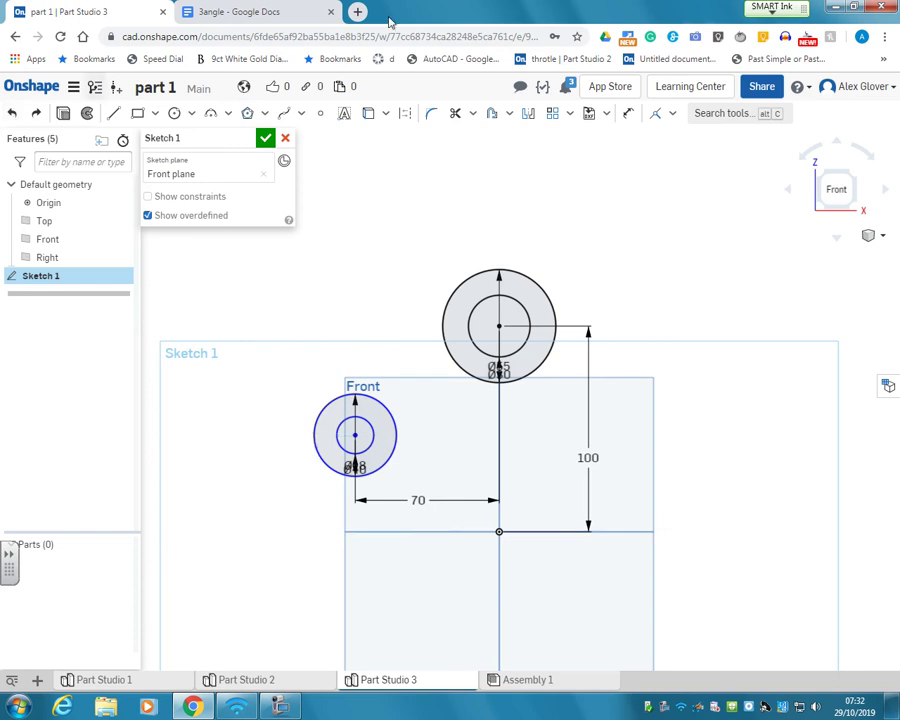
Step: Dimension the vertical distance from the 40 mm circle's centre to the horizontal plane through the origin as 38 mm
click(628, 114)
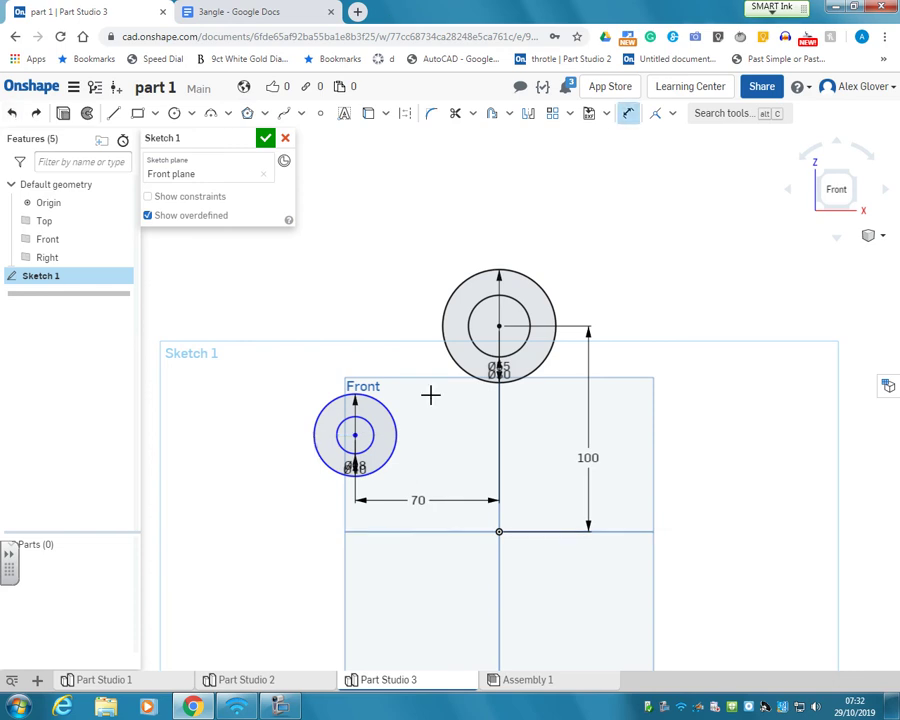
click(356, 436)
click(418, 533)
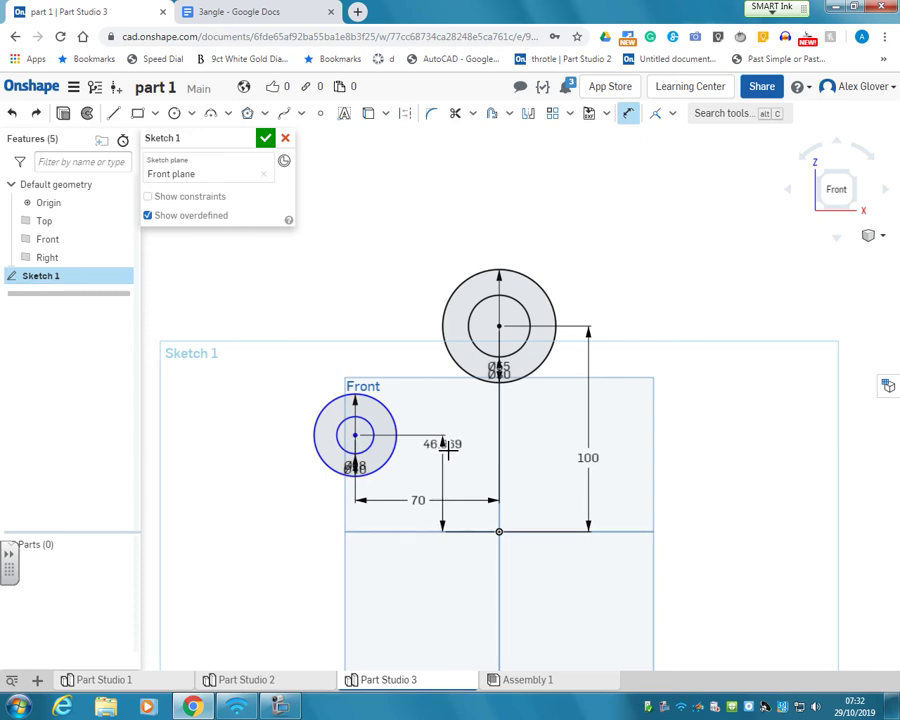
click(447, 449)
text(38)
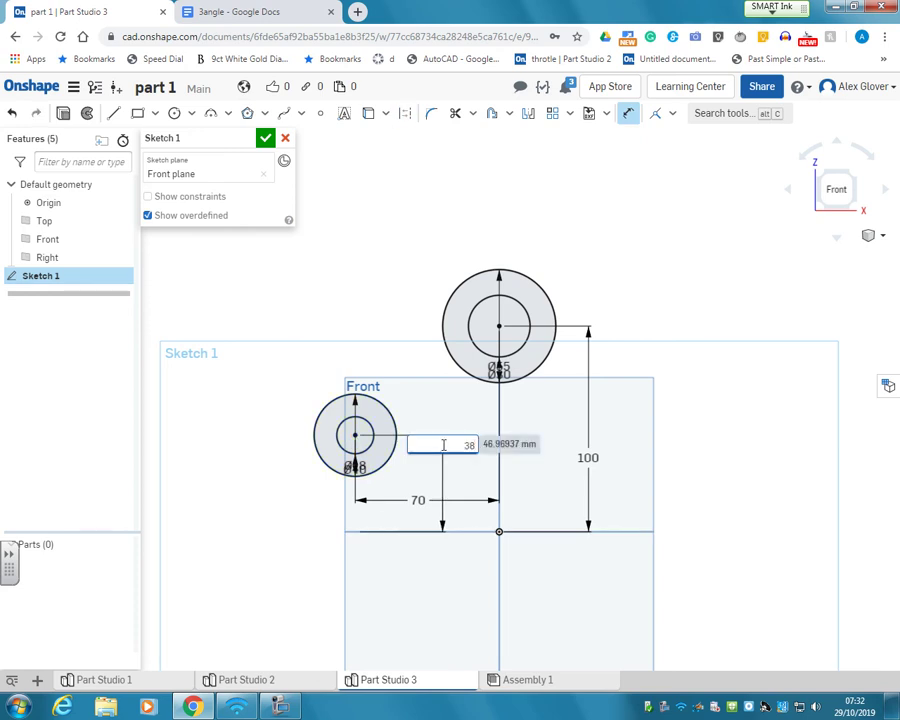
key(Return)
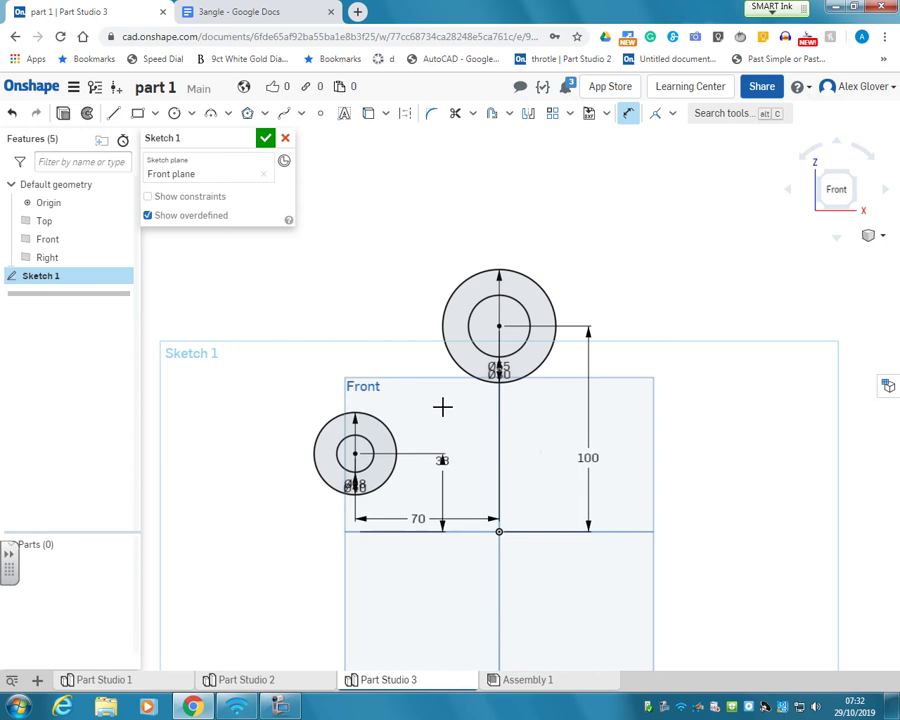
Step: Draw a 38 mm line down from the 40 mm circle's left edge and a base line about 196 mm long through the origin
click(114, 113)
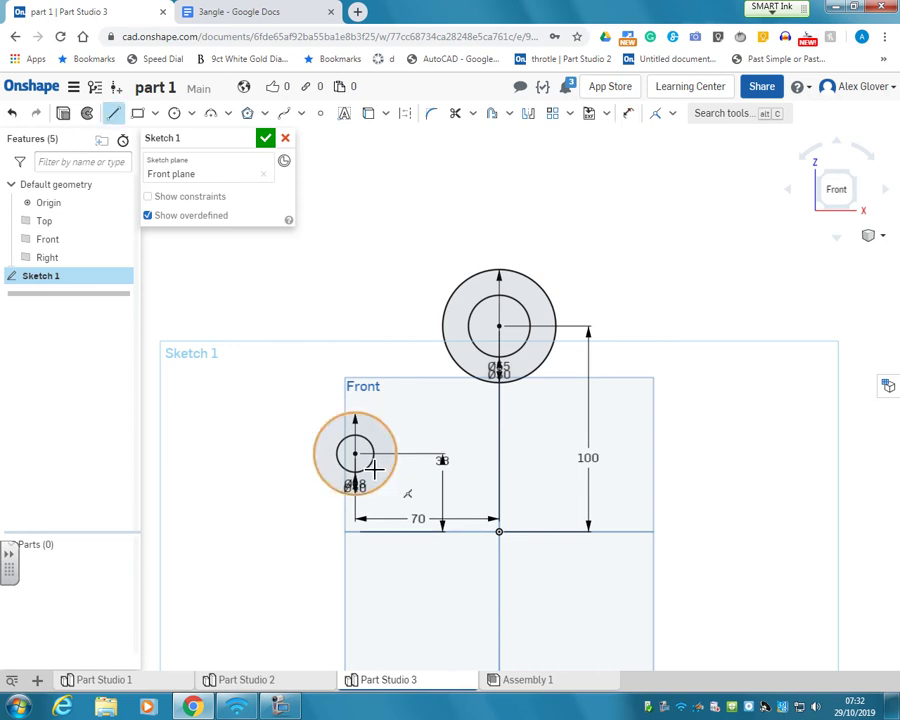
click(314, 453)
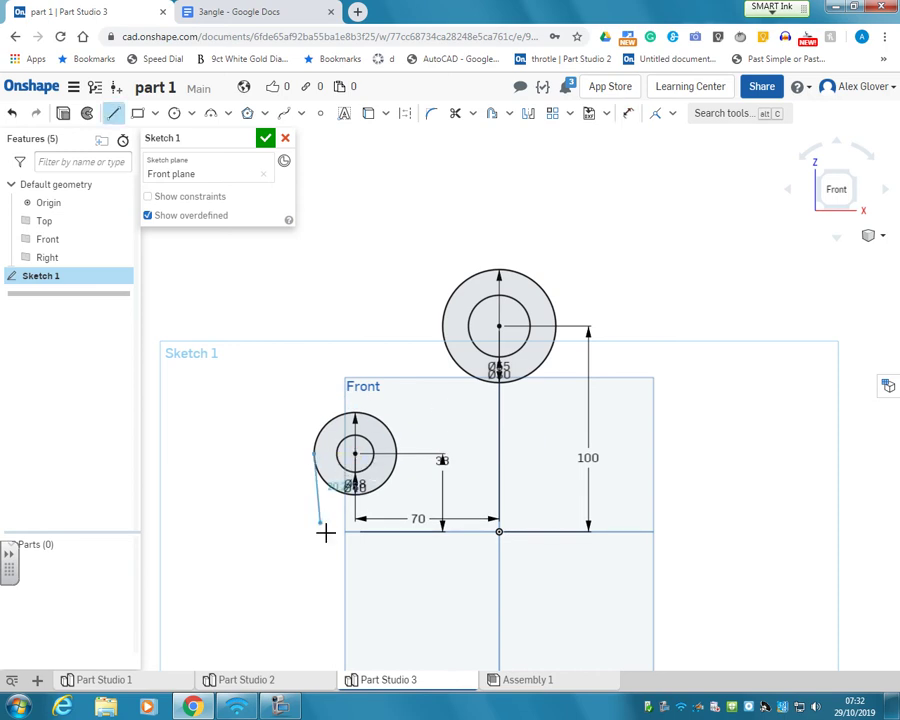
click(316, 532)
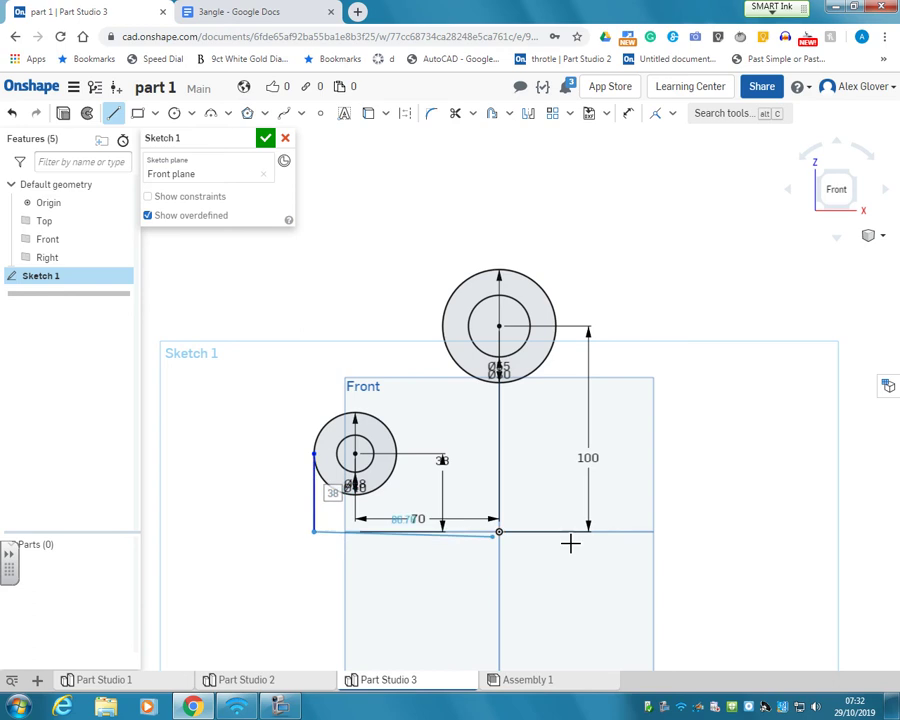
click(720, 531)
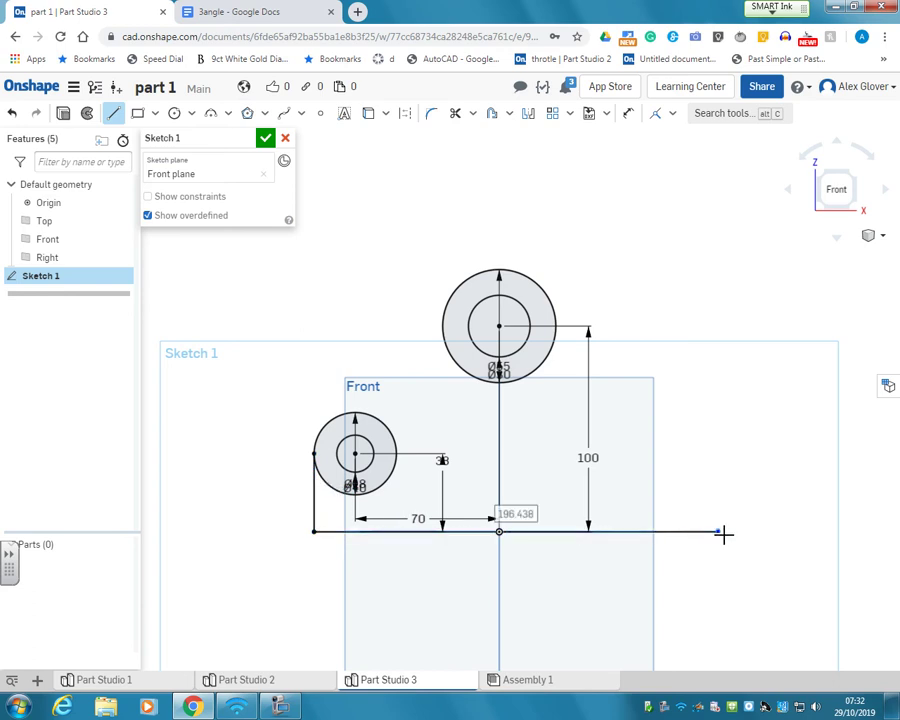
Step: Draw a slanted line from the base line's right end to the 55 mm circle and make it tangent to that circle
click(556, 357)
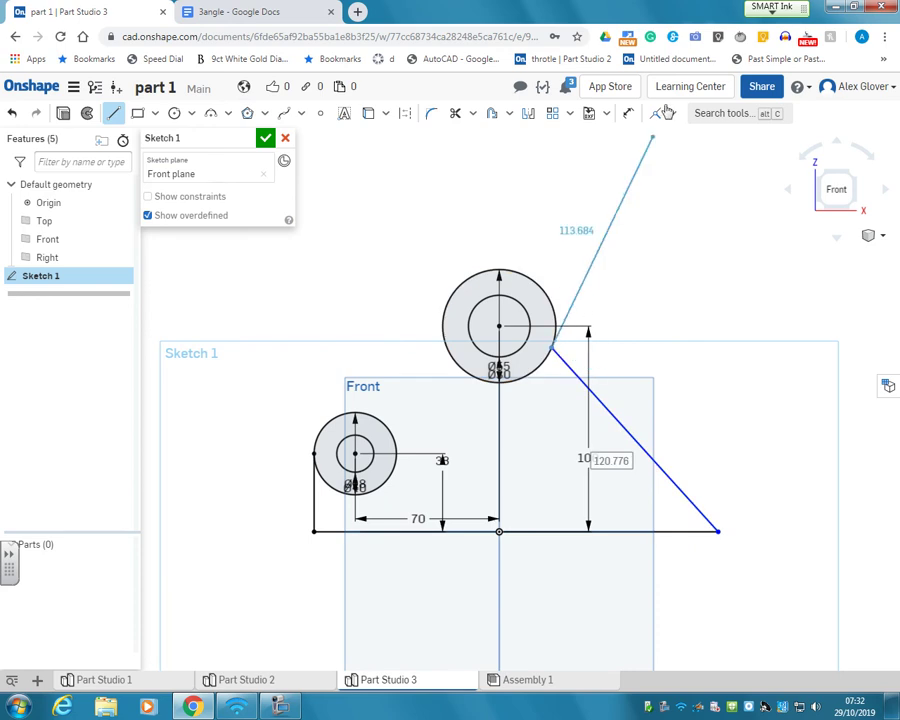
click(672, 113)
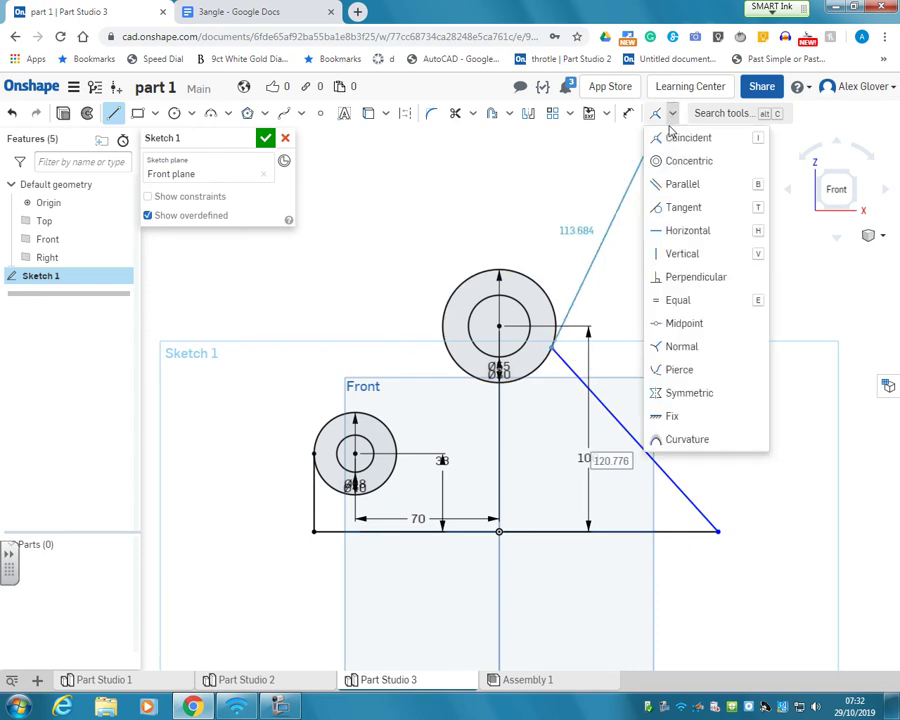
click(692, 208)
click(584, 382)
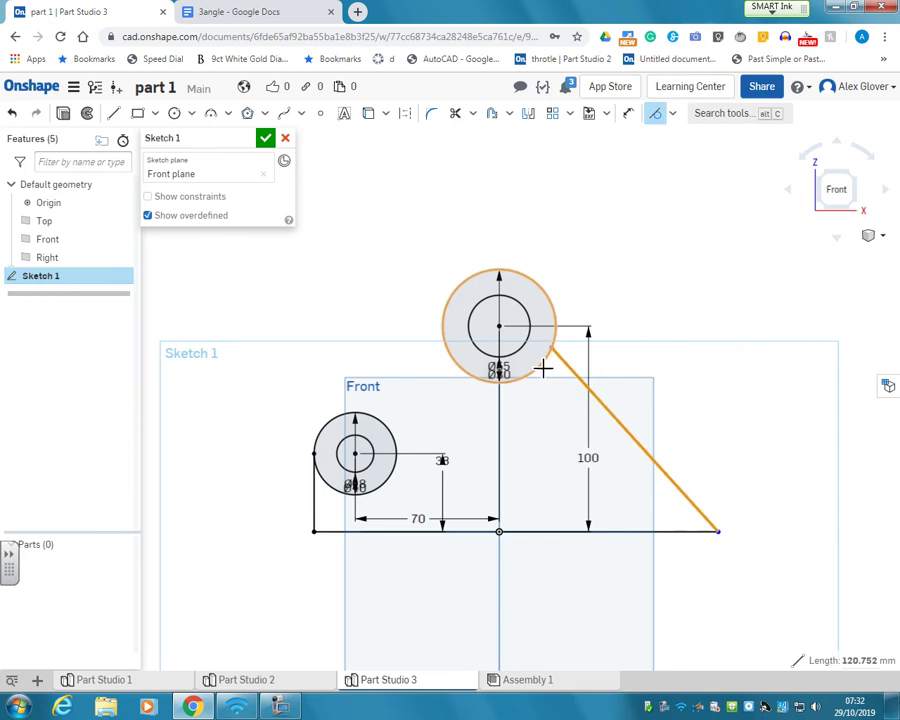
click(545, 368)
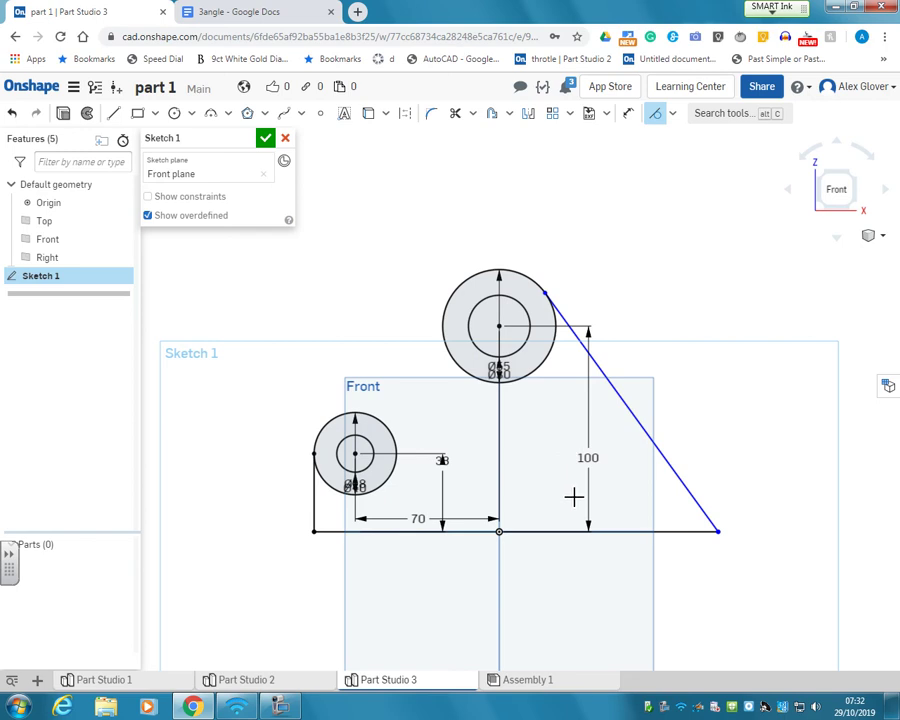
Step: Dimension the base line's length as 140 mm
click(628, 113)
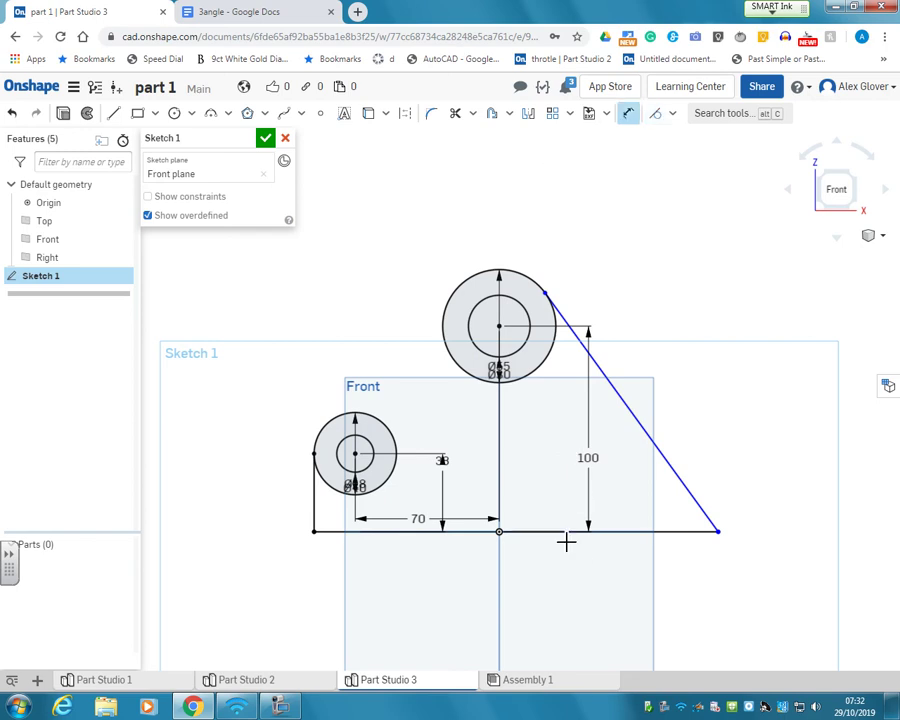
click(566, 533)
click(568, 578)
text(140)
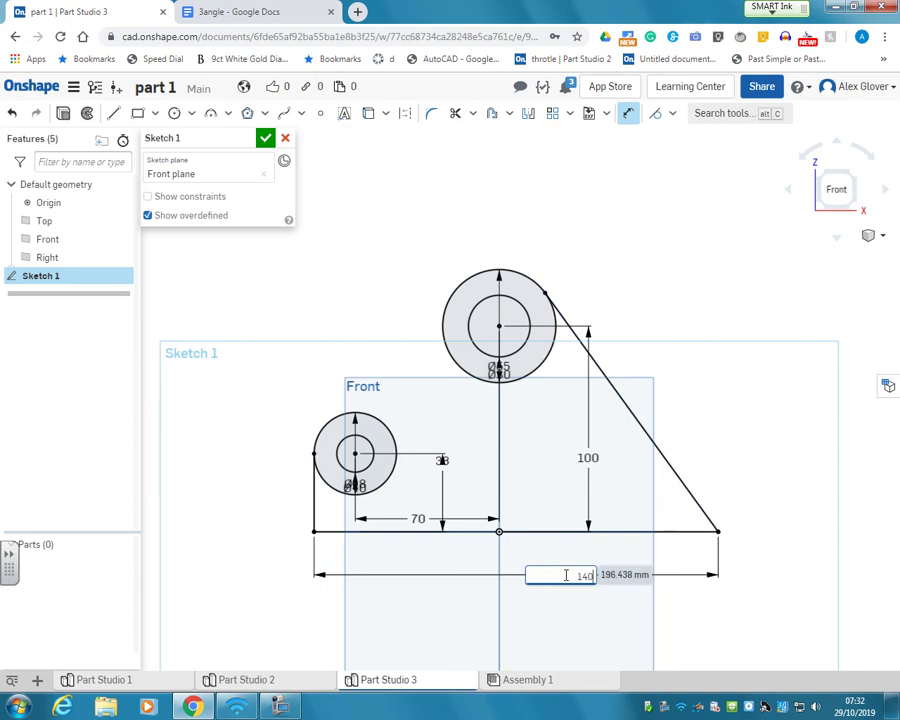
key(Return)
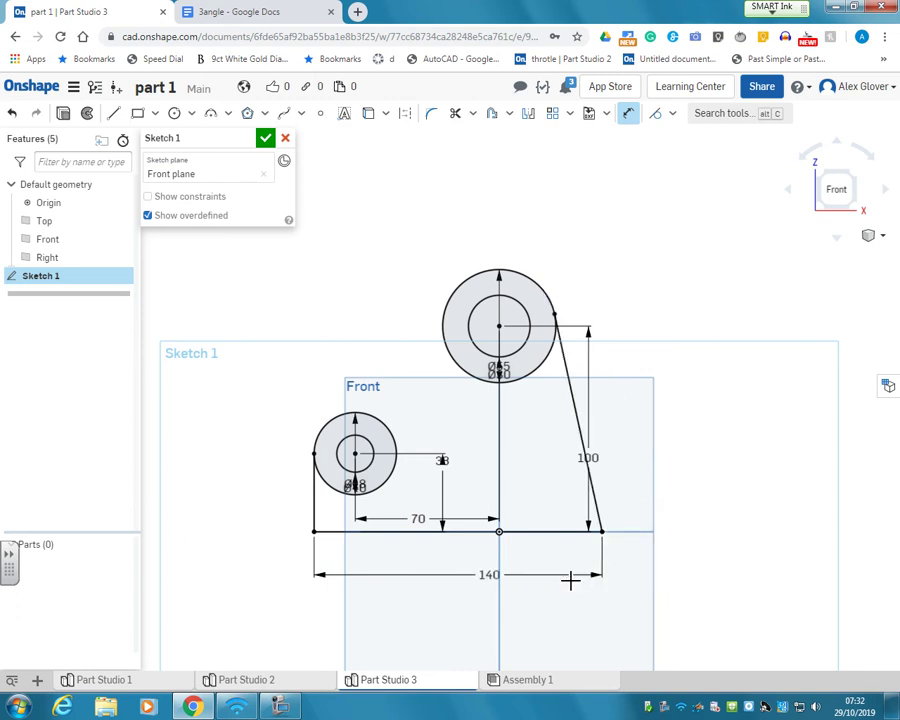
Step: Draw a line about 50 mm right from the 40 mm circle's top and one about 46 mm down from the 55 mm circle's left edge
click(116, 115)
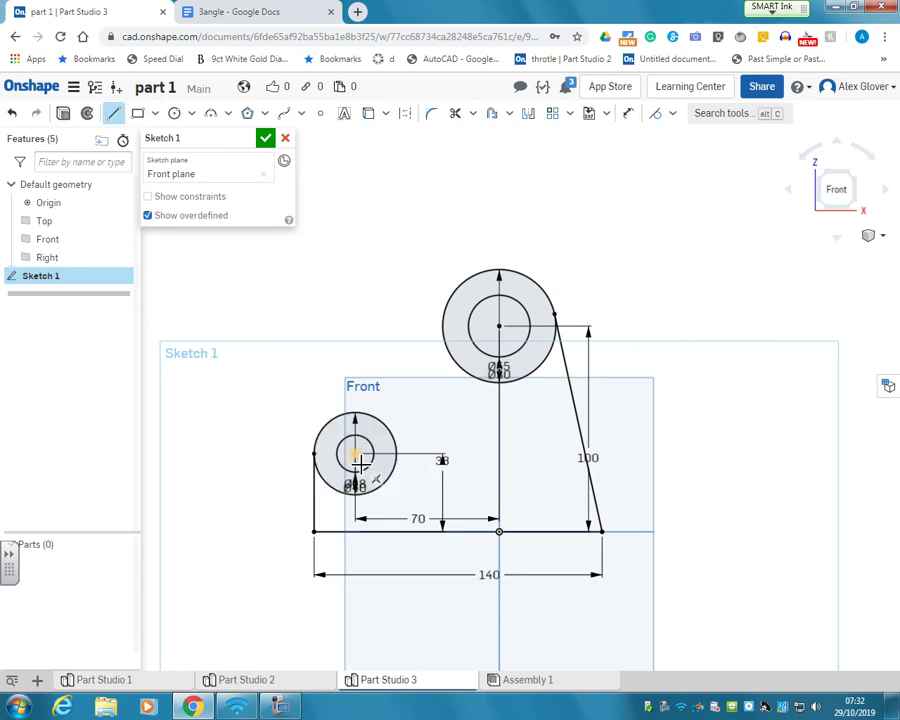
click(355, 412)
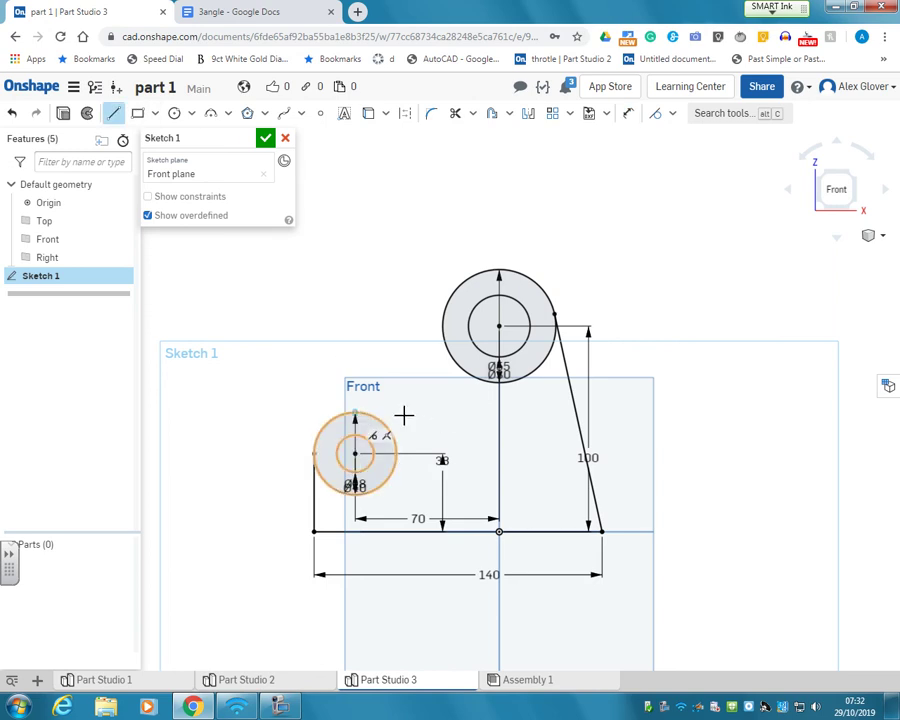
click(458, 412)
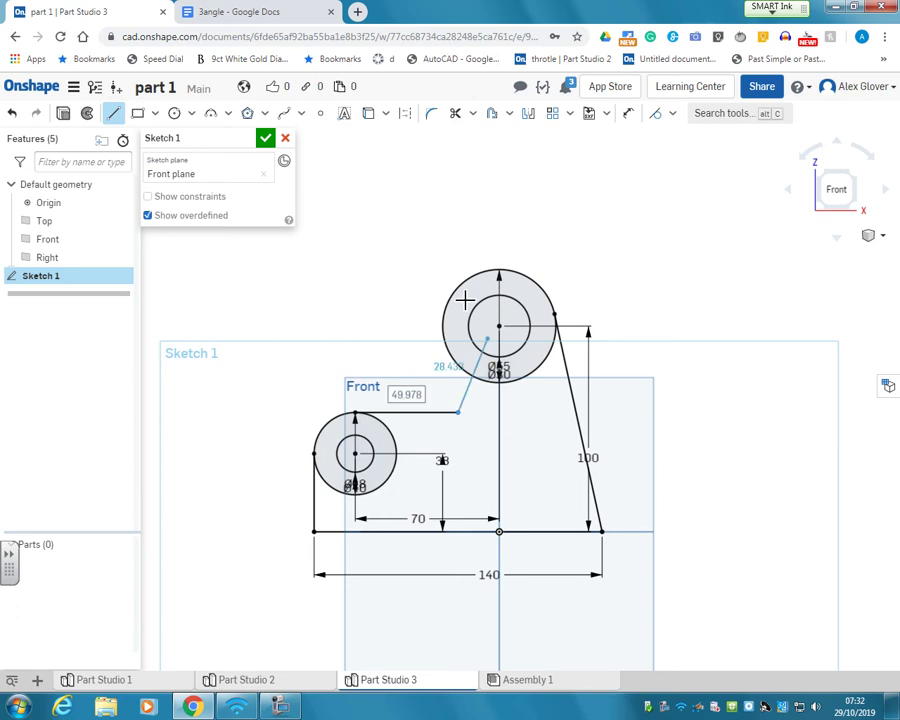
click(116, 114)
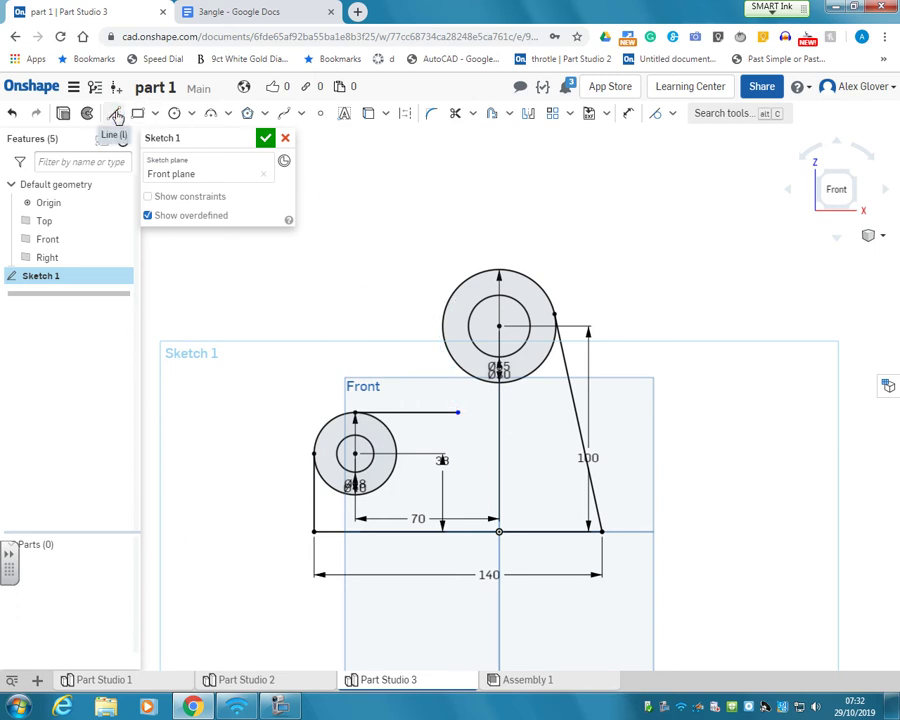
click(116, 114)
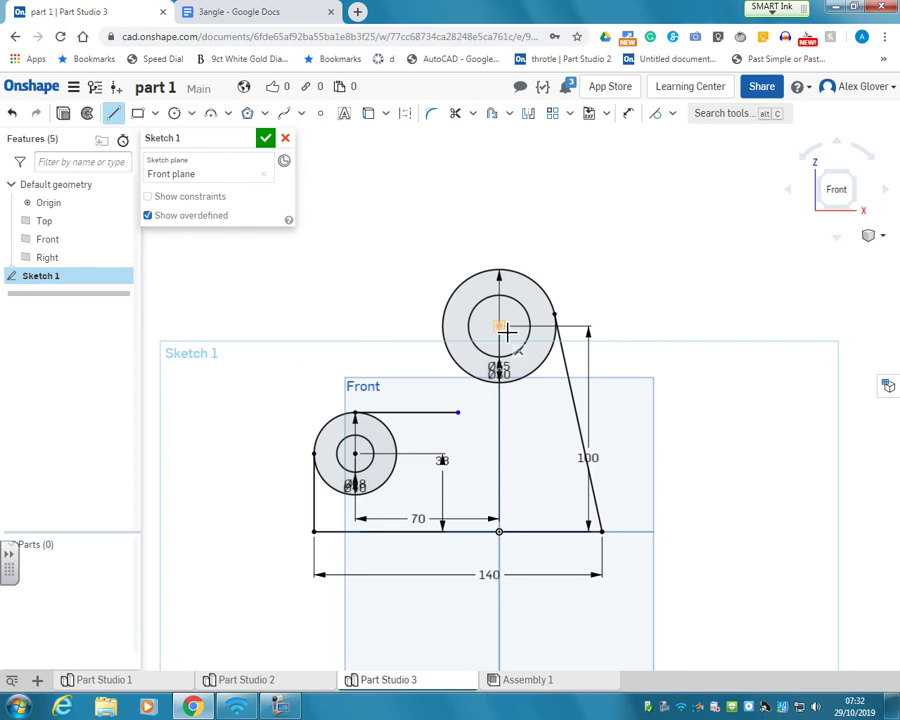
click(442, 420)
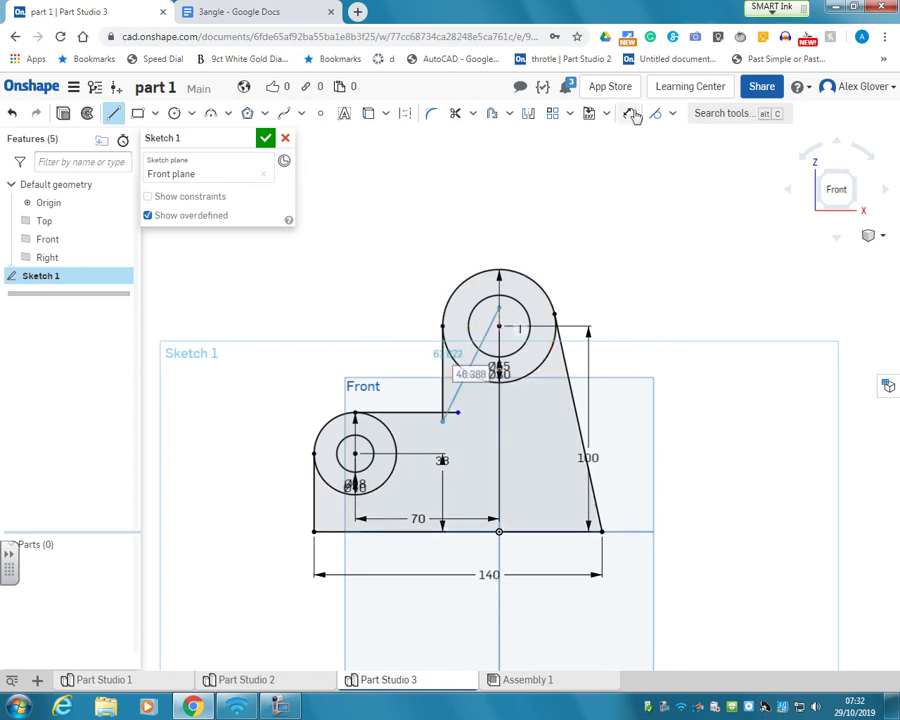
Step: Trim the overhanging ends where the upper horizontal and vertical lines cross to leave a clean inner corner
click(456, 114)
scroll(452, 426, up, 5)
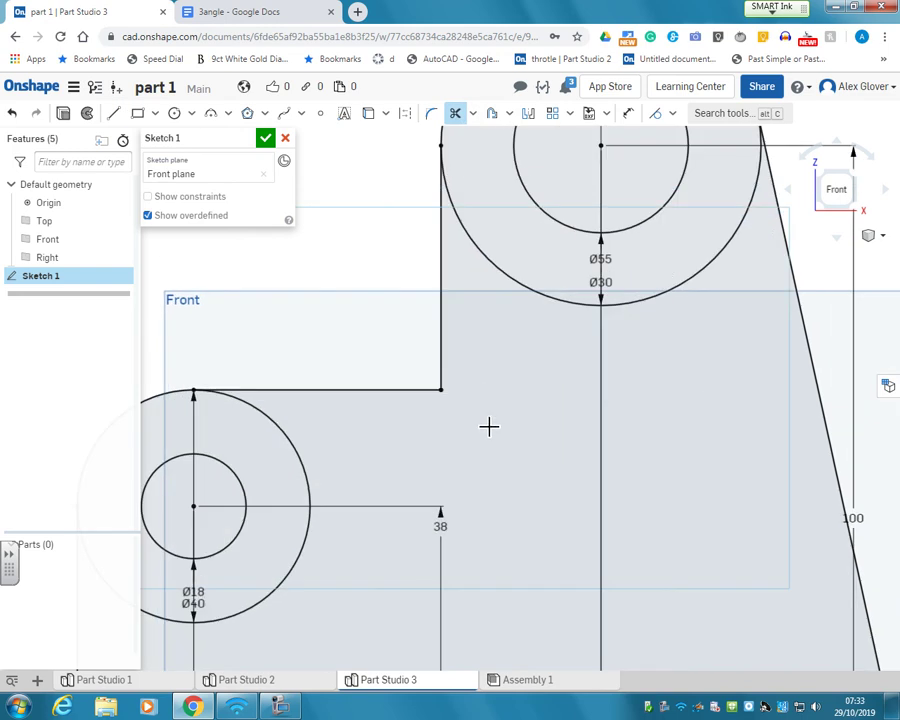
scroll(485, 420, down, 5)
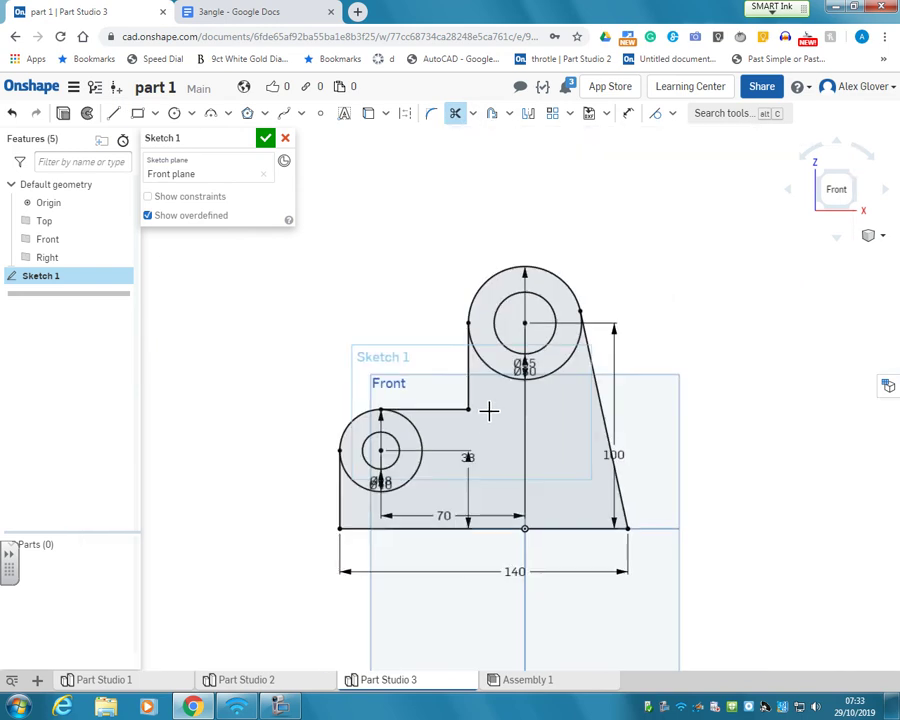
Step: Fillet the inner corner between the upper horizontal and vertical lines with a 25 mm radius
click(431, 114)
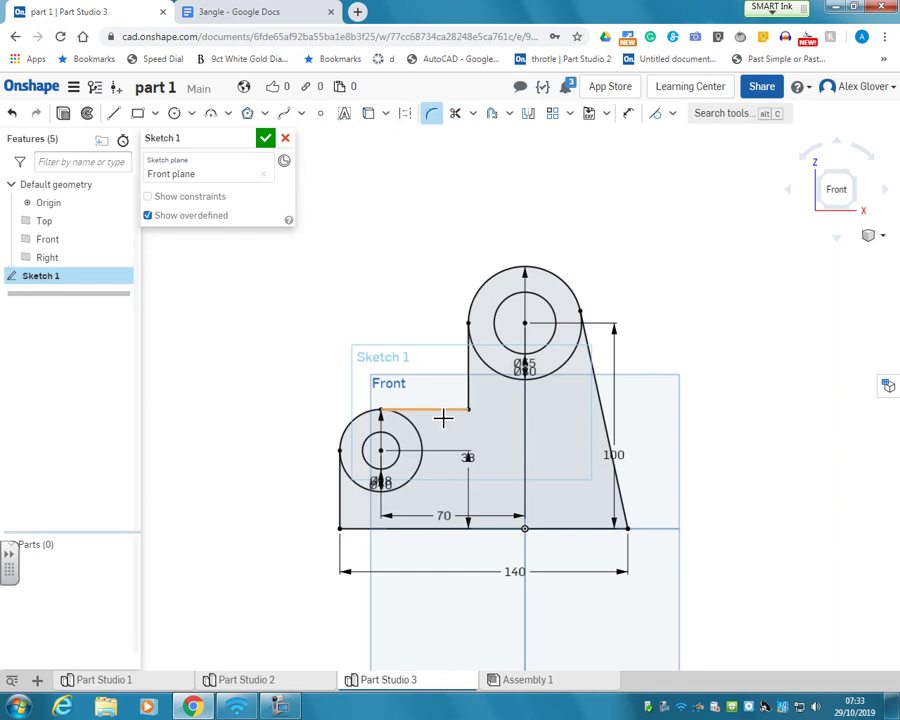
click(443, 411)
click(467, 358)
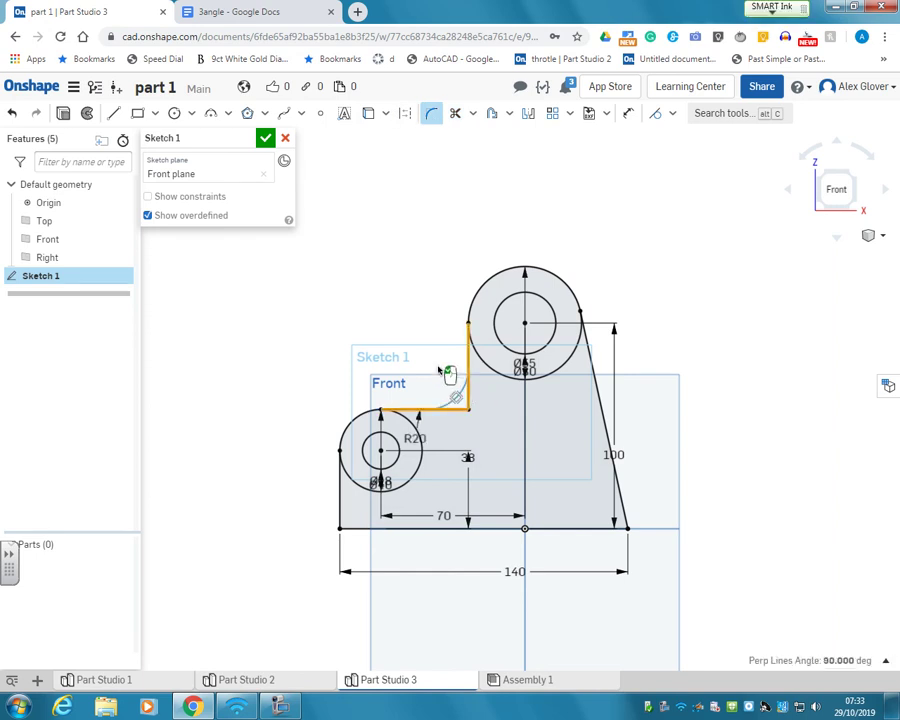
click(437, 369)
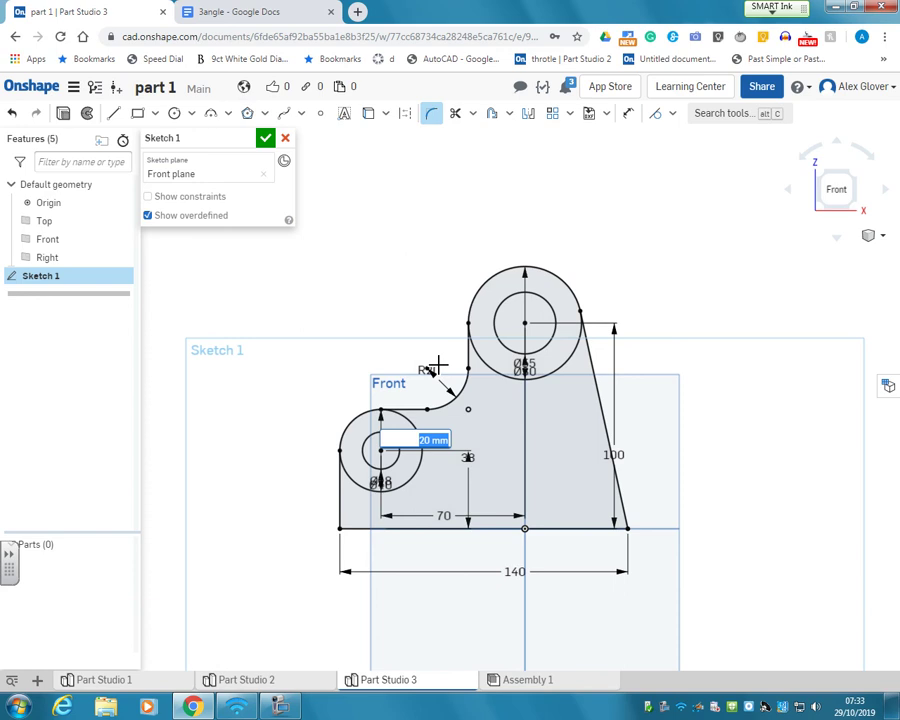
text(25)
key(Return)
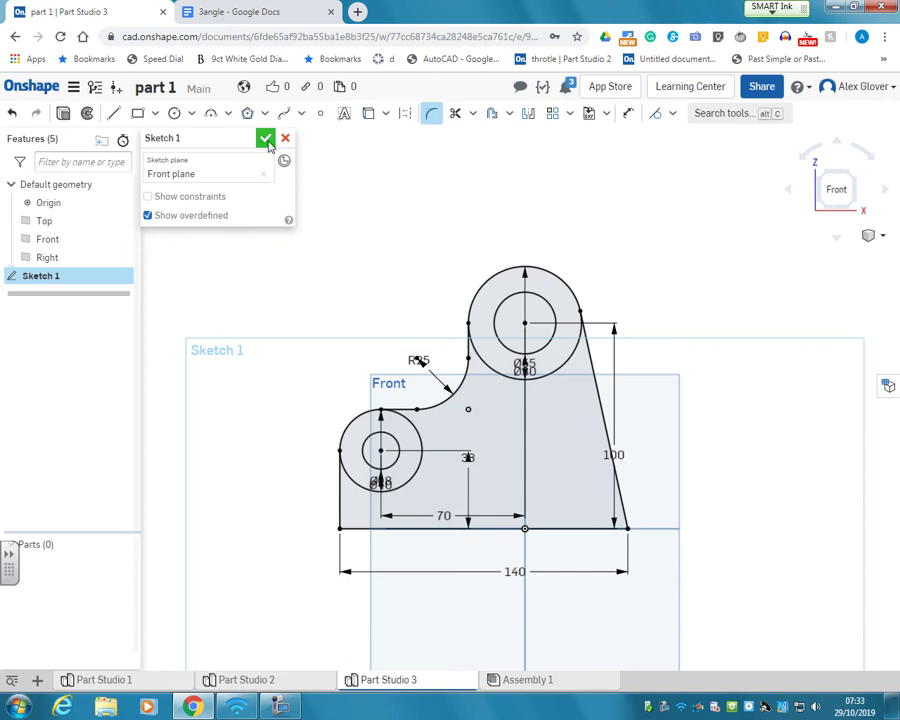
Step: Trim the inner arcs of the 55 mm and 40 mm circles from the bracket profile and finish the sketch
click(455, 113)
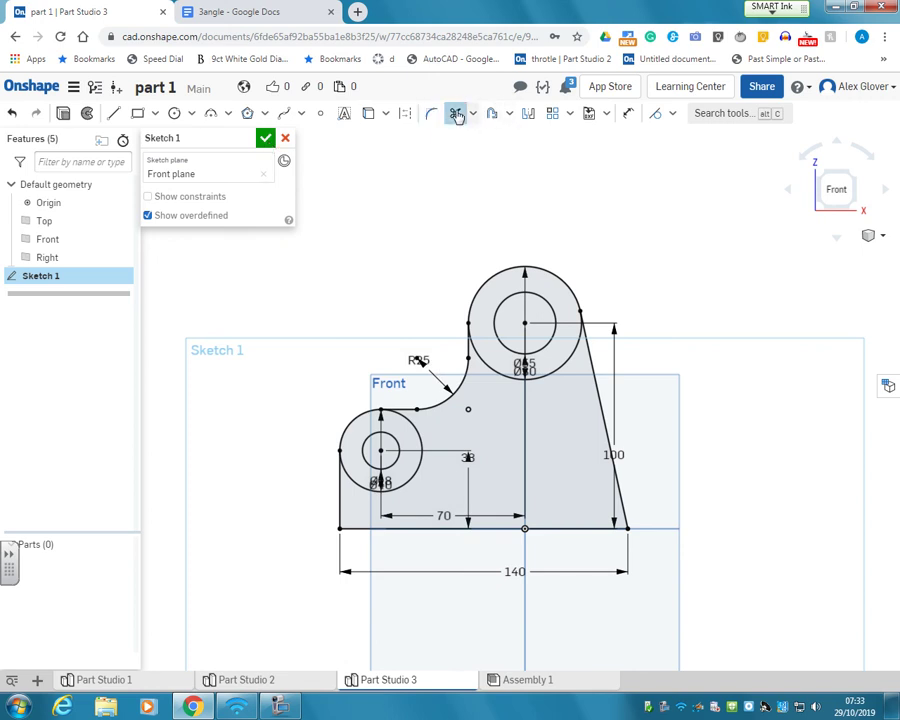
click(574, 368)
click(420, 478)
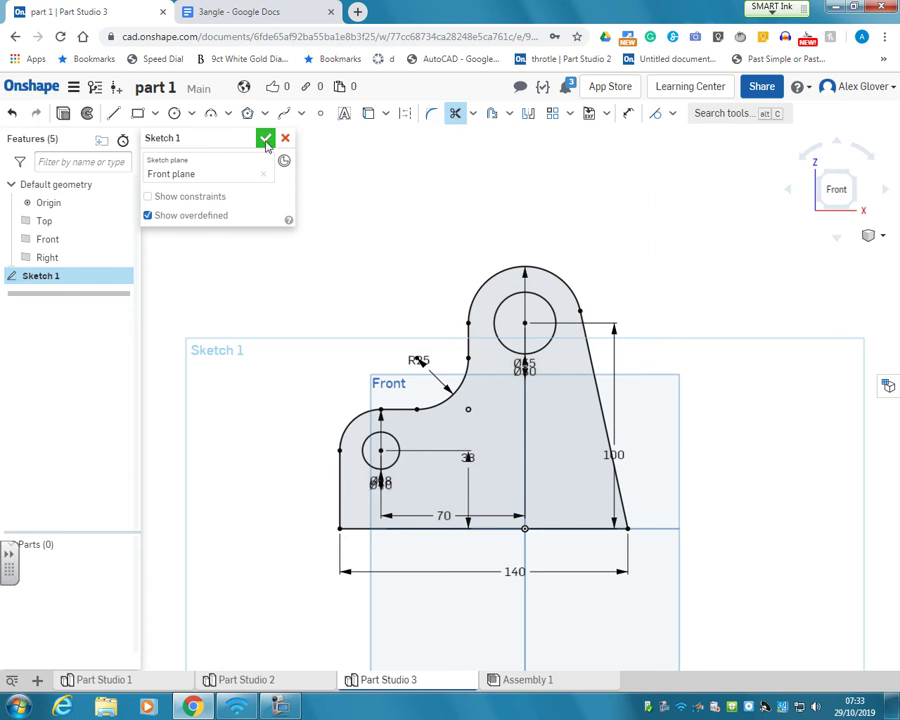
click(265, 139)
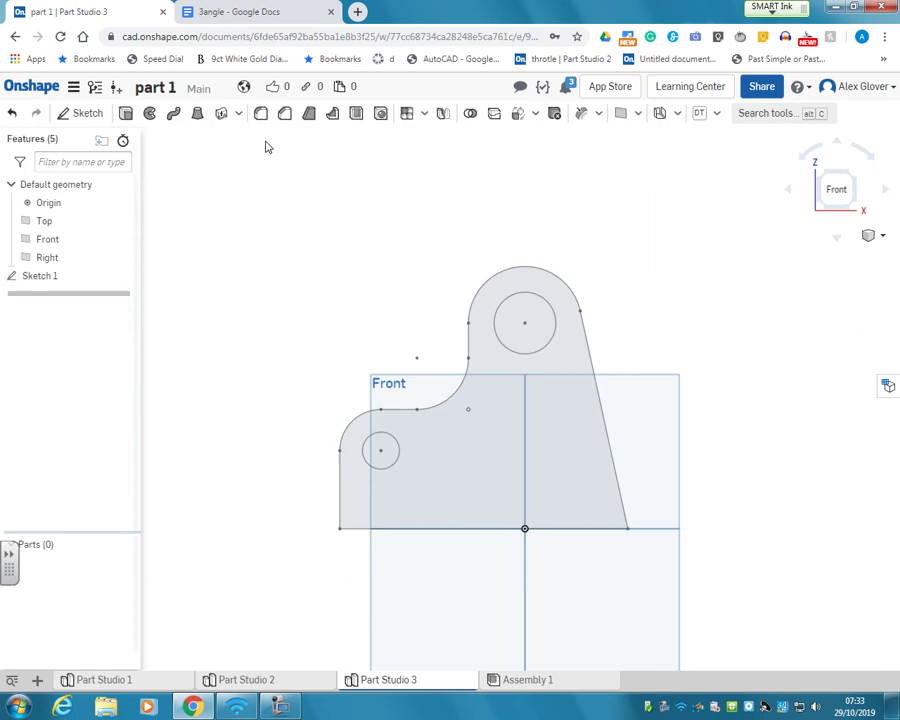
Step: Extrude the bracket profile around the two holes as a new solid, symmetric about the sketch plane, 25 mm deep
click(126, 113)
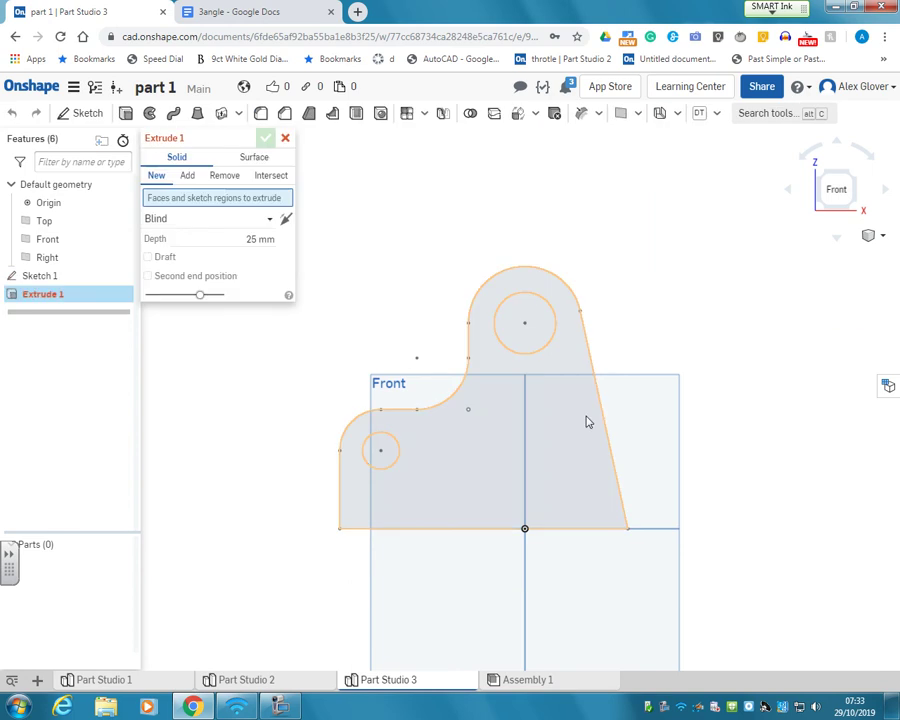
click(588, 420)
mouse_move(746, 408)
right_down()
mouse_move(690, 416)
mouse_move(560, 350)
right_up()
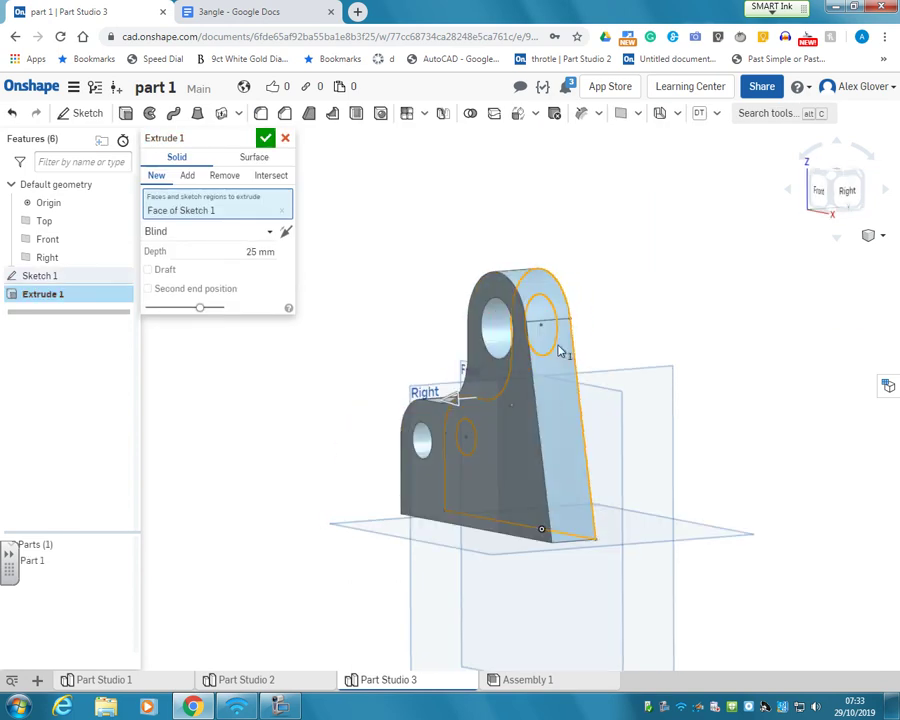
click(188, 237)
click(200, 273)
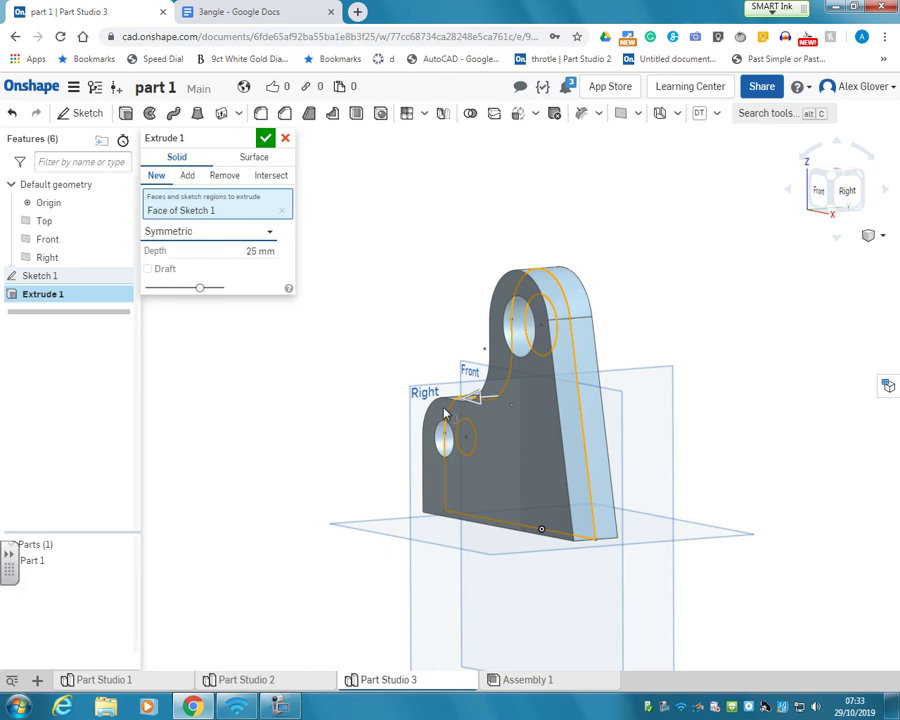
click(265, 138)
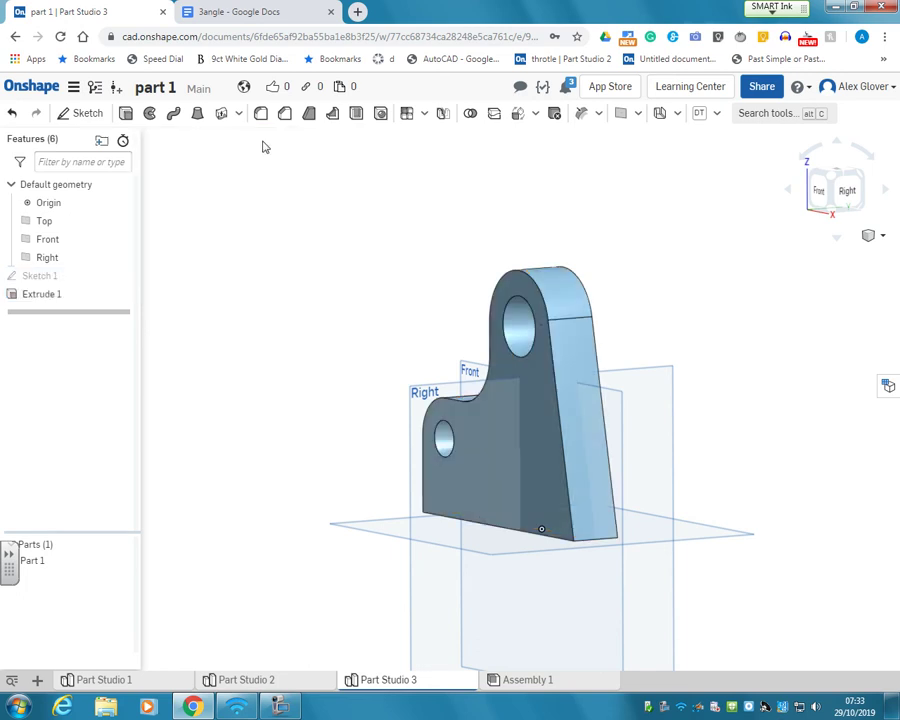
Step: Set the symmetric bracket plate extrusion's depth to 12 mm
double_click(58, 295)
click(240, 252)
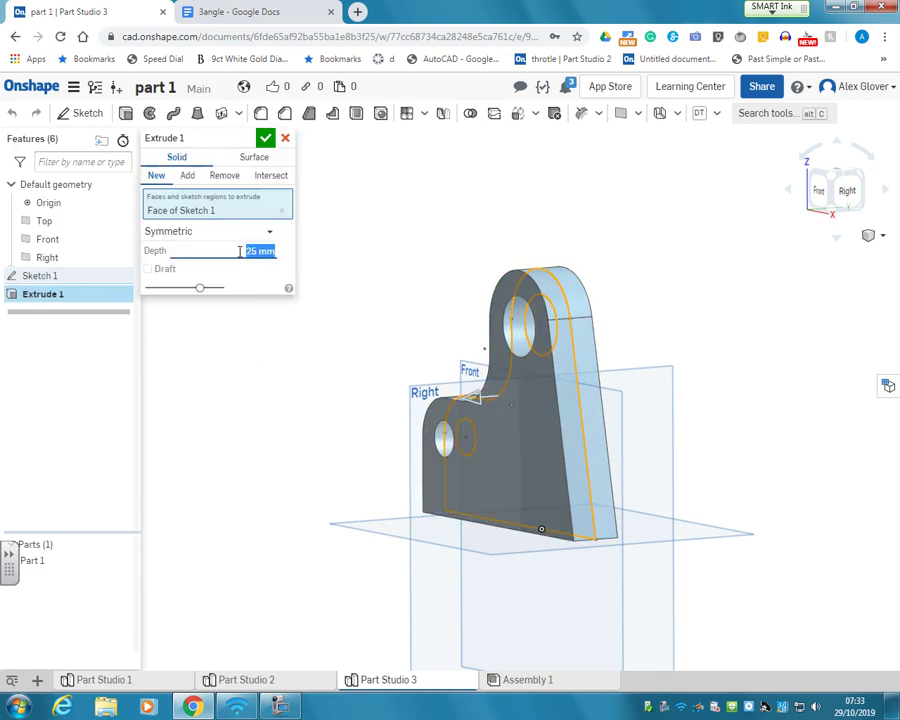
text(12)
key(Return)
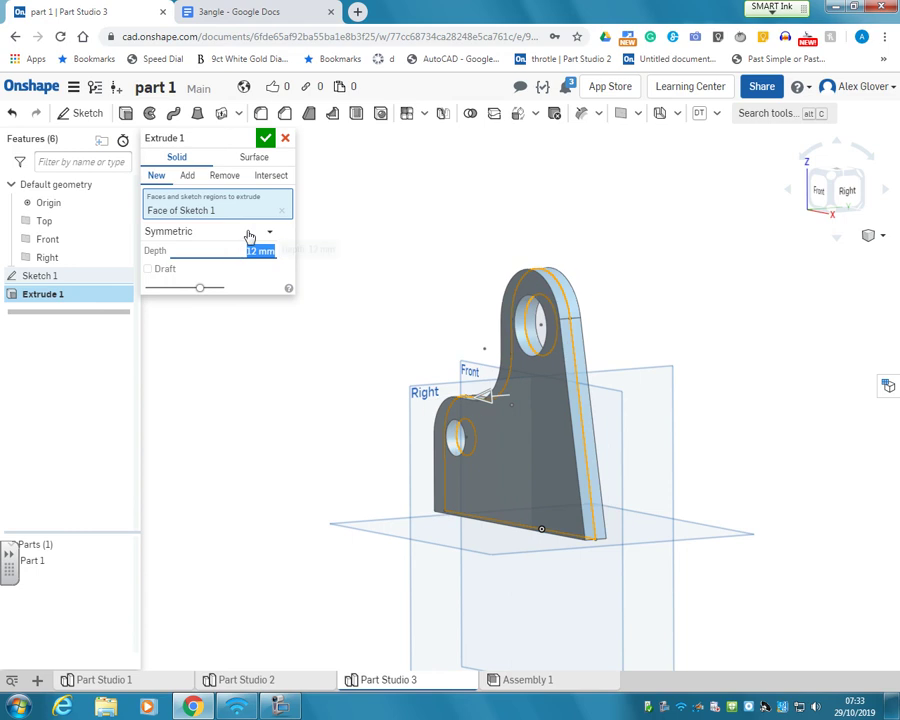
click(265, 138)
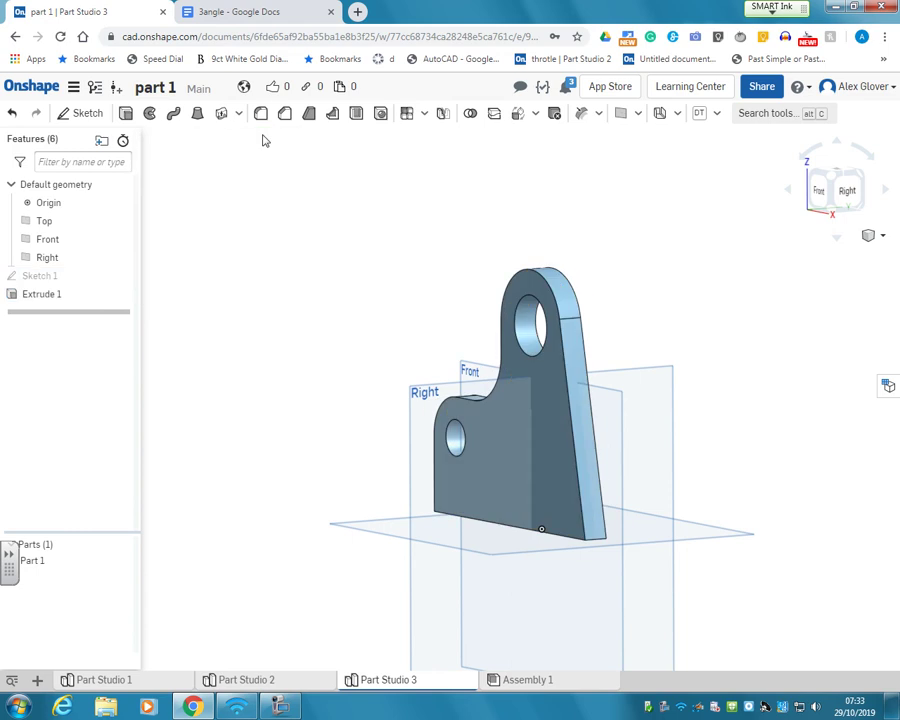
Step: Start a sketch on the Front plane and project the upper outer arc as construction geometry and the large hole's edge as solid geometry
click(84, 113)
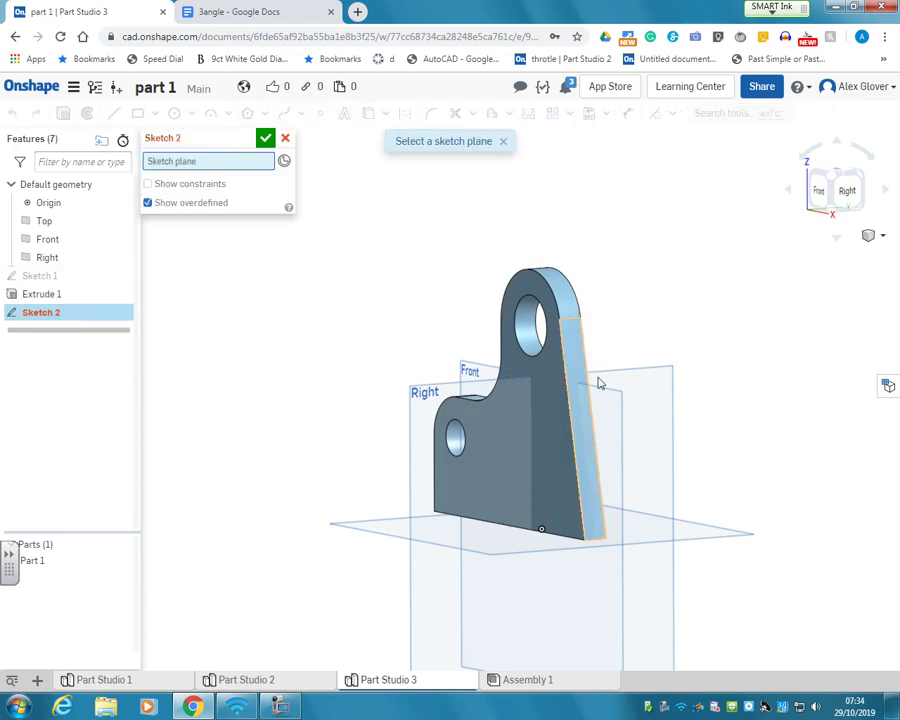
click(478, 371)
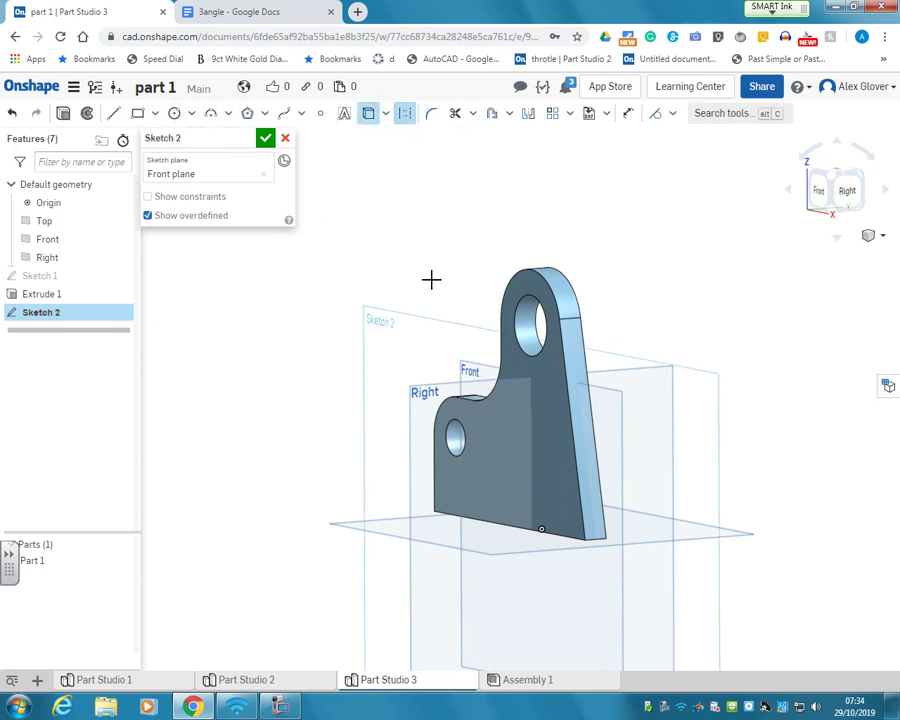
click(550, 289)
click(402, 113)
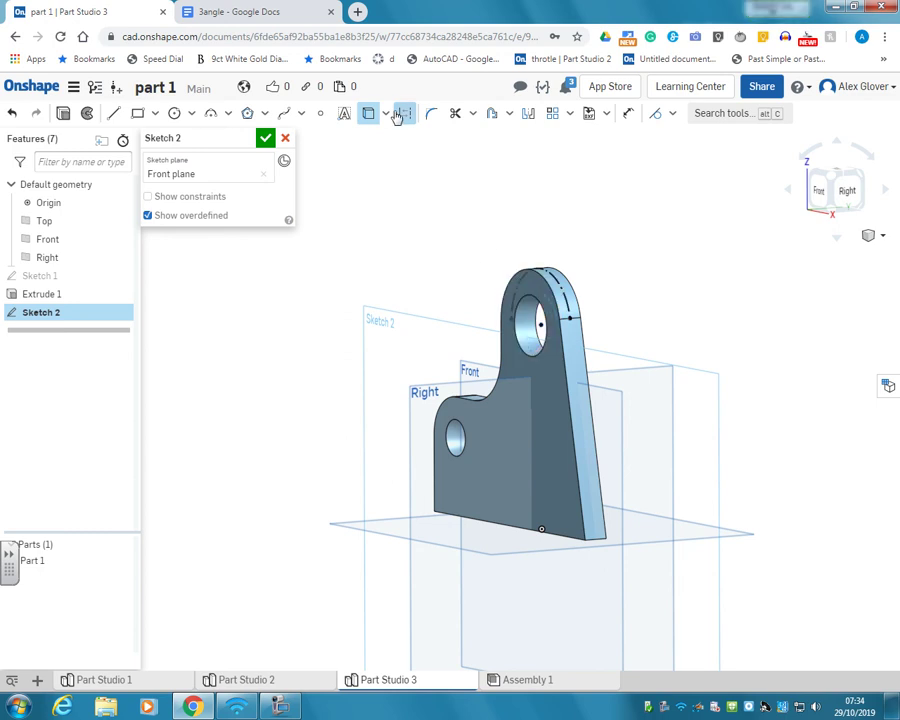
click(538, 310)
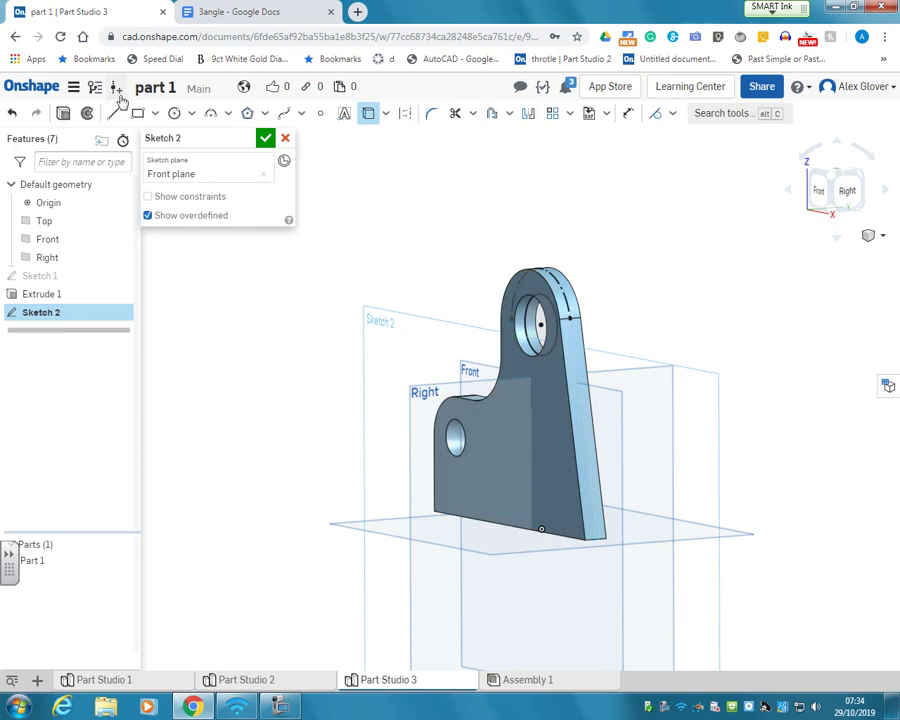
Step: Draw a 55 mm circle concentric with the large hole, reaching the projected outer arc, and finish the sketch
click(176, 114)
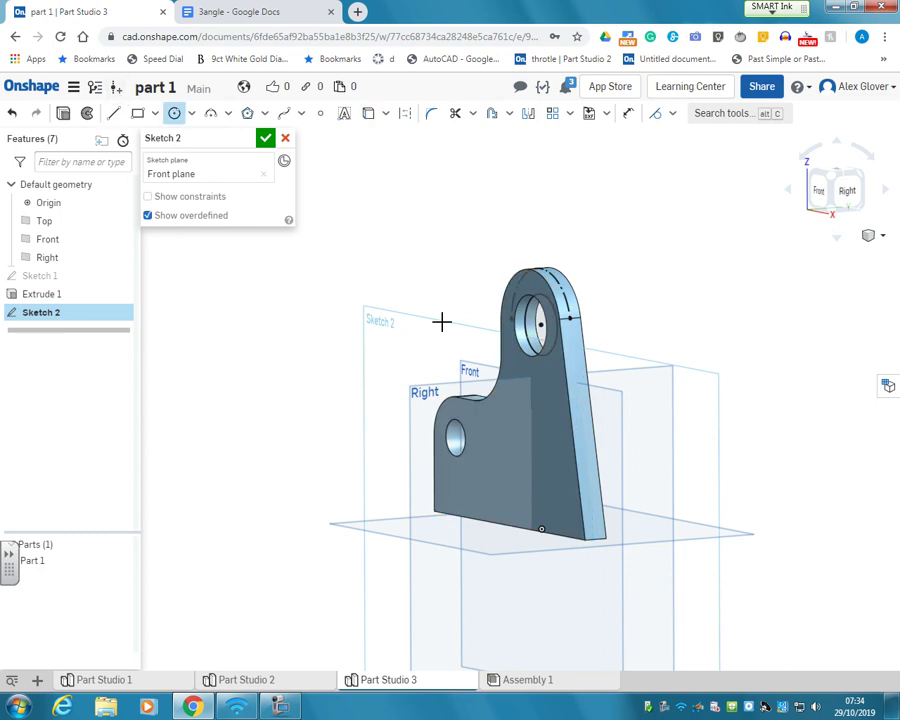
click(542, 327)
click(570, 322)
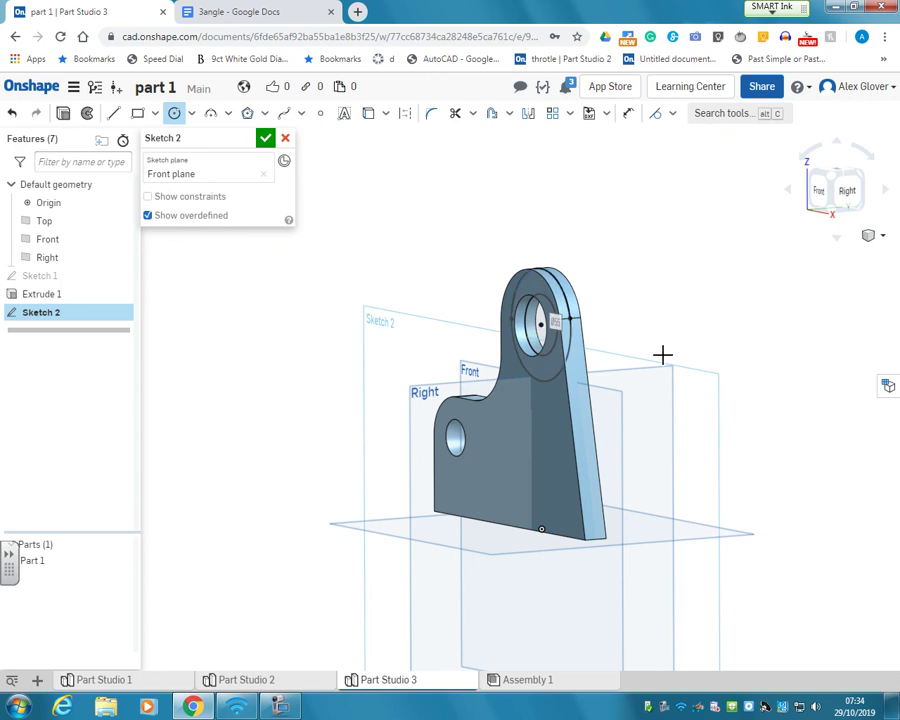
right_drag(687, 336, 717, 341)
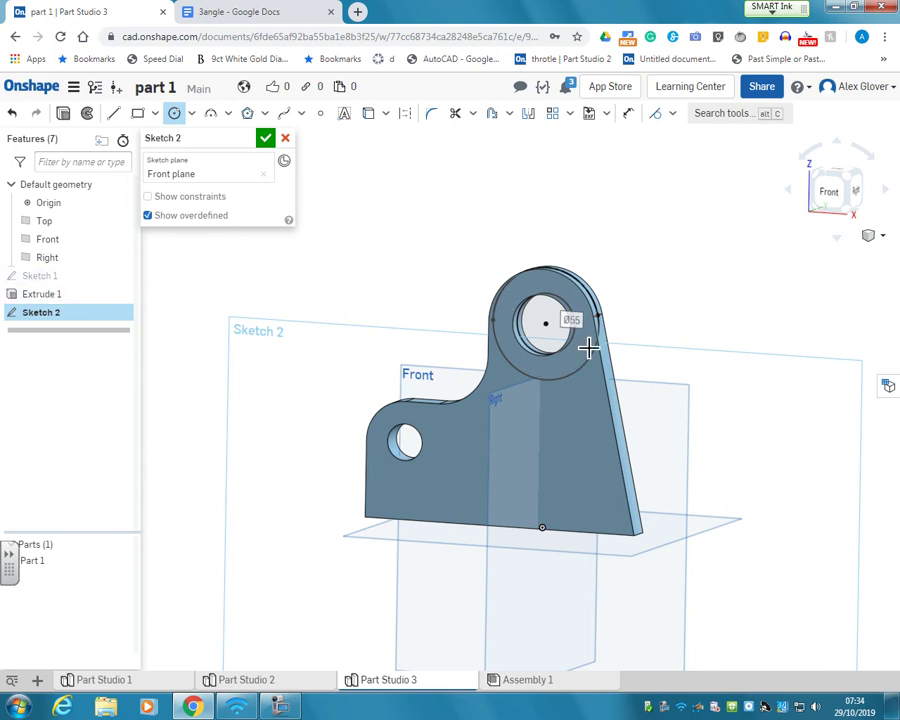
click(266, 140)
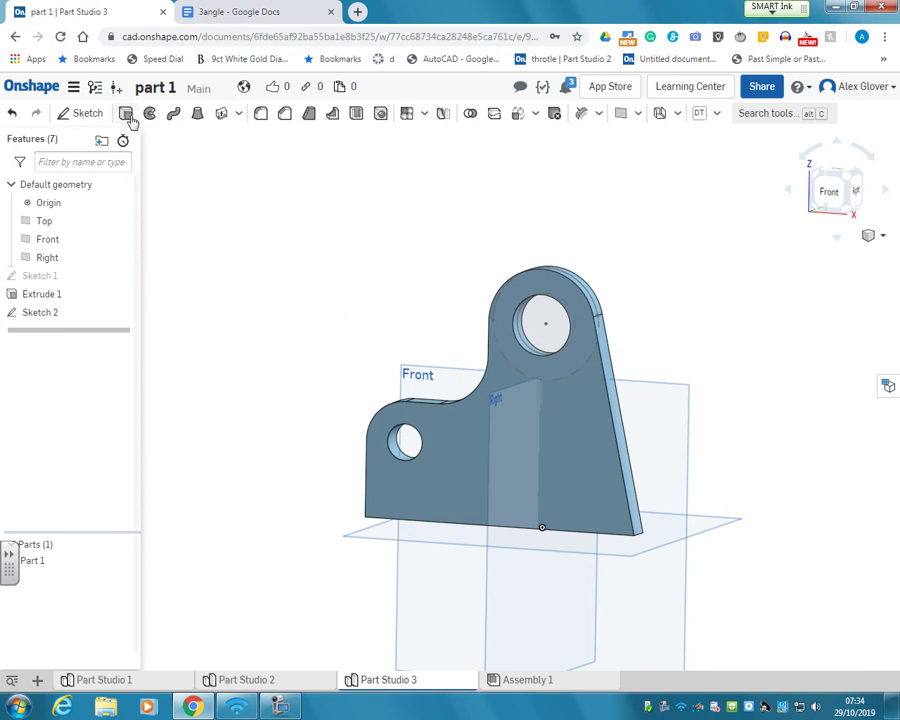
Step: Extrude the ring around the large hole symmetrically by 36 mm, adding it to the bracket plate
key(shift+e)
click(60, 314)
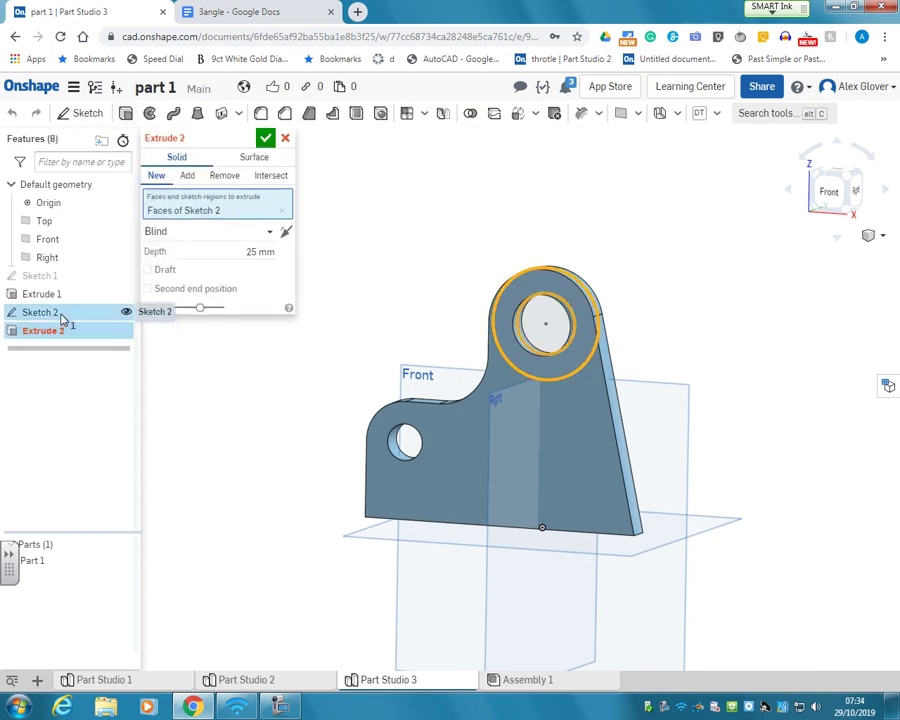
click(213, 232)
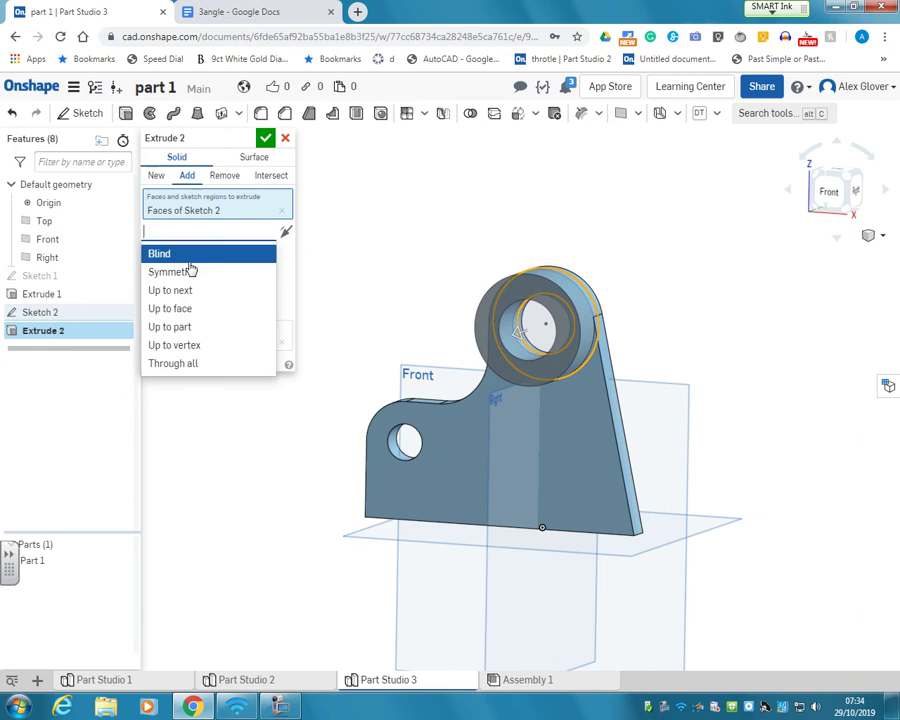
click(191, 270)
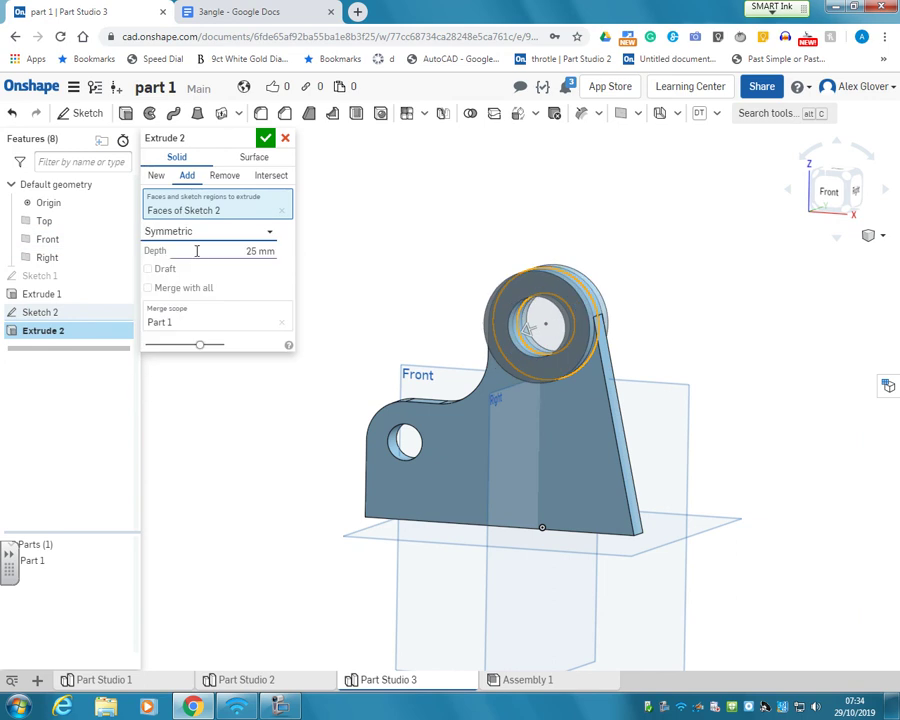
click(235, 251)
text(36)
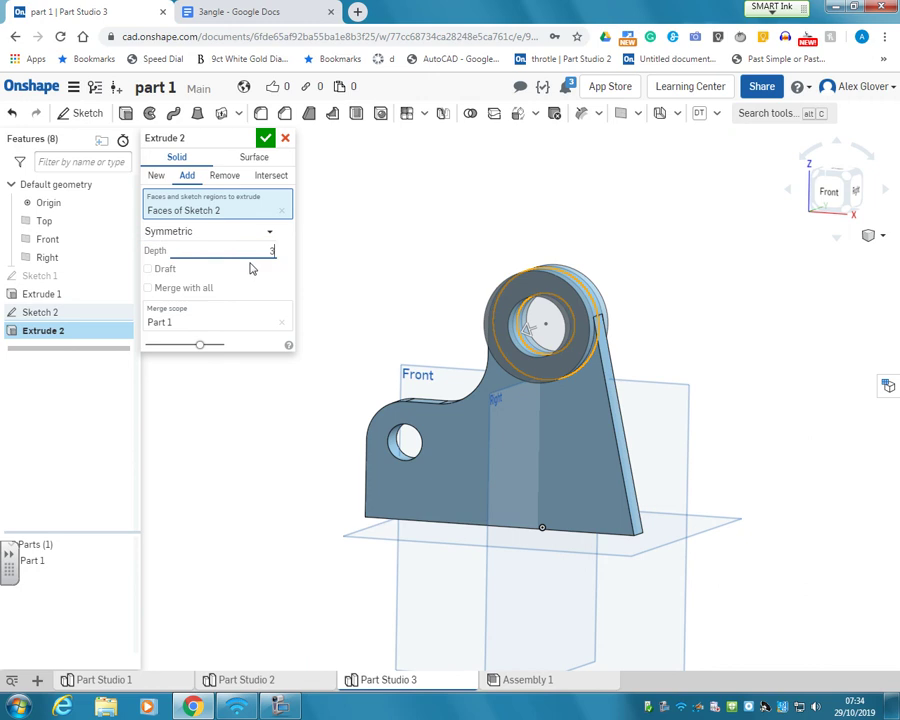
key(Return)
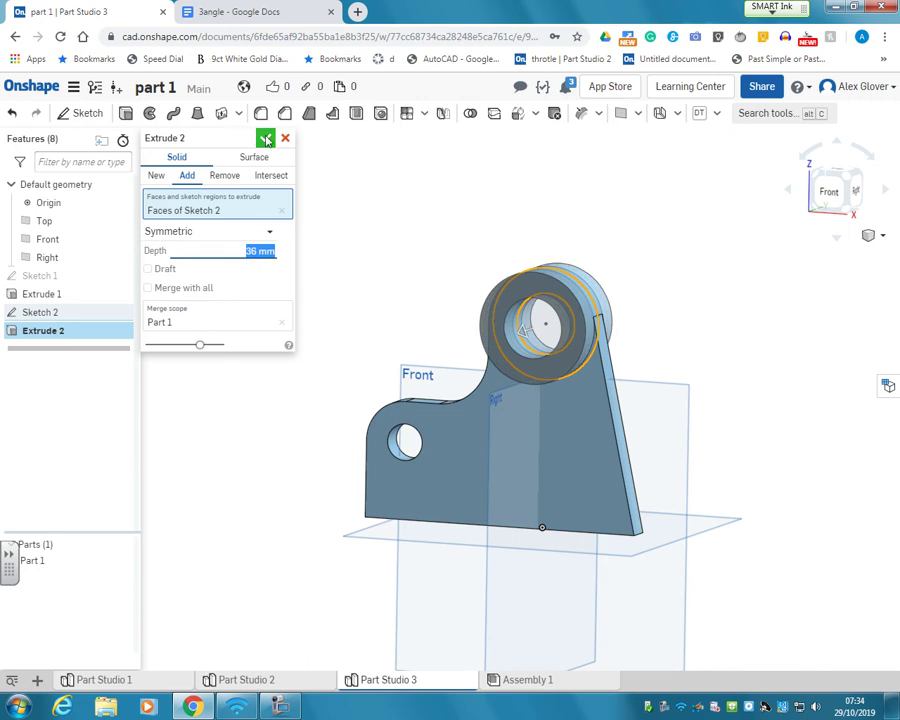
click(265, 139)
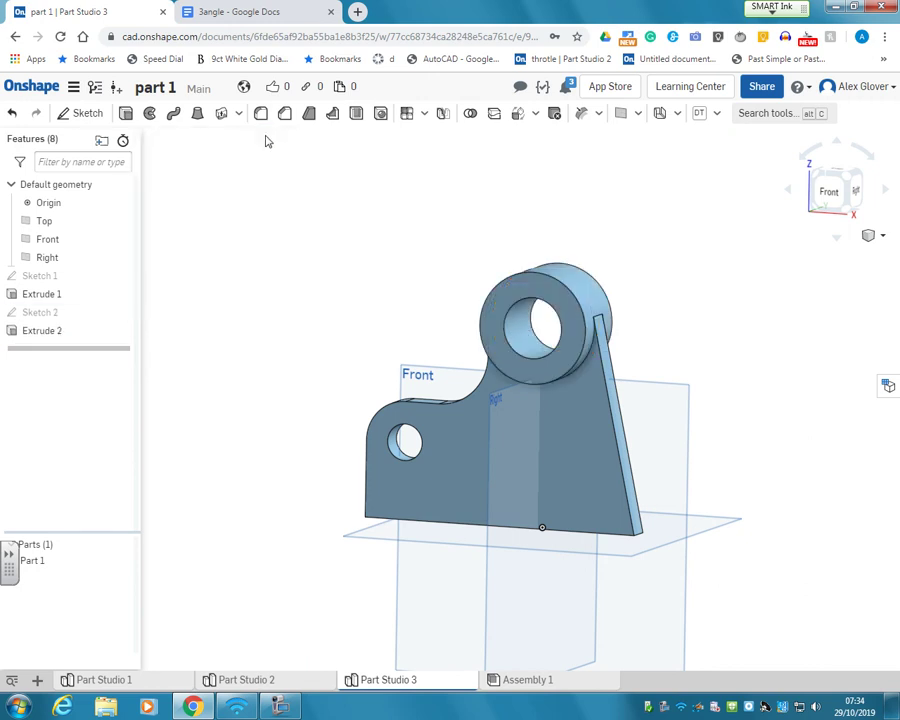
Step: Start a sketch on the plate's front face, projecting the small hole's edge as solid geometry and the rounded corner's arc as construction geometry
click(78, 113)
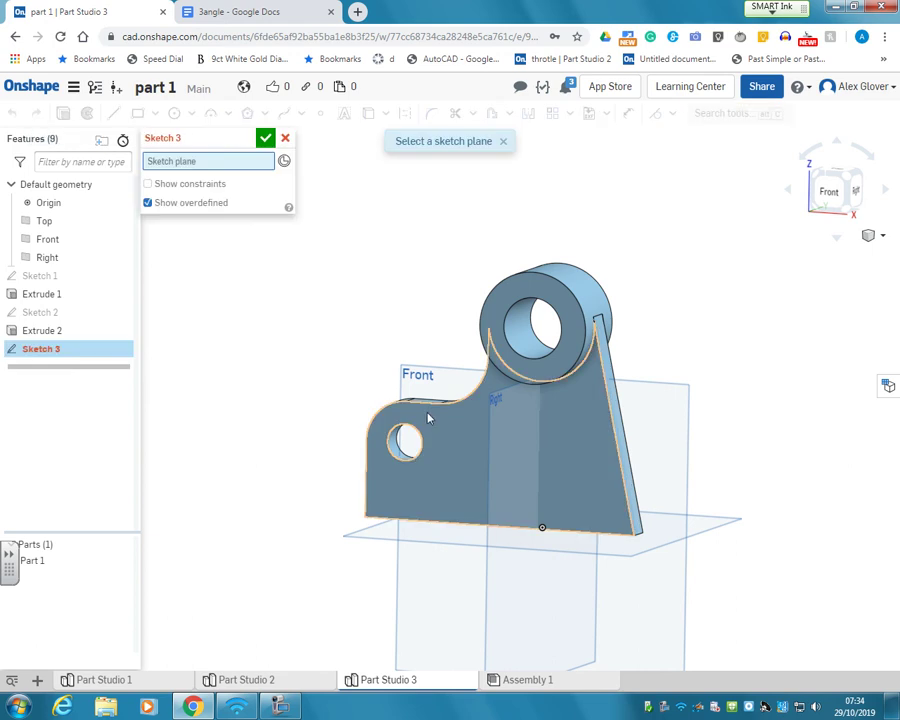
click(428, 420)
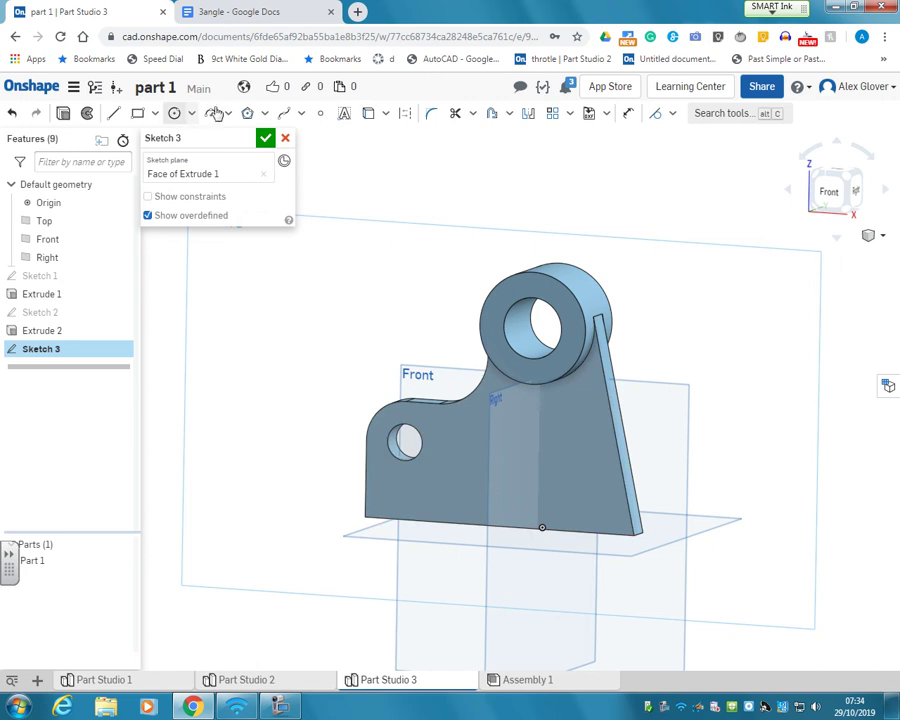
click(369, 115)
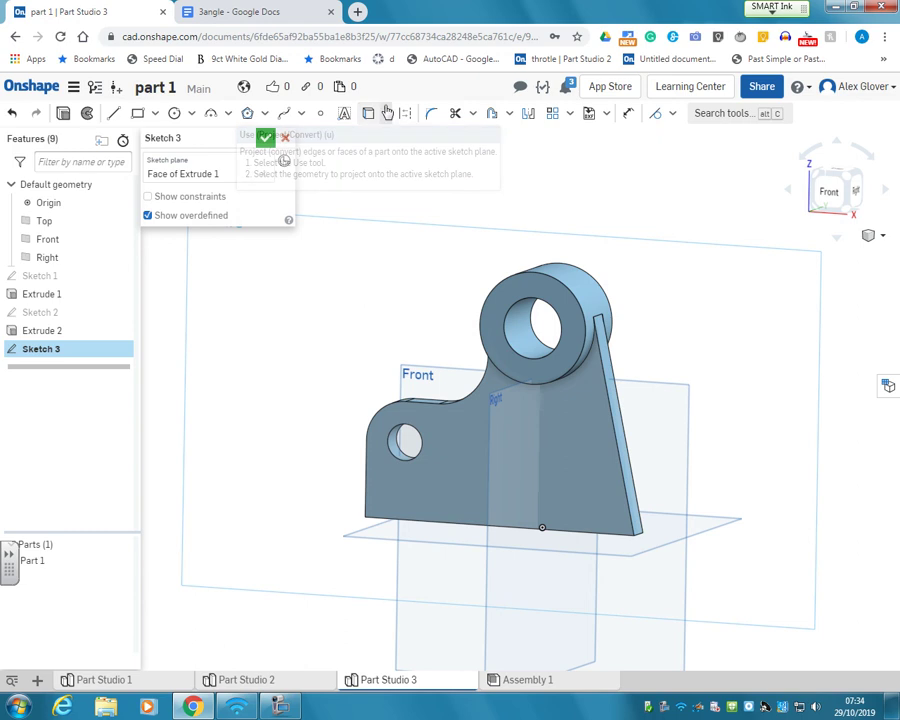
click(397, 436)
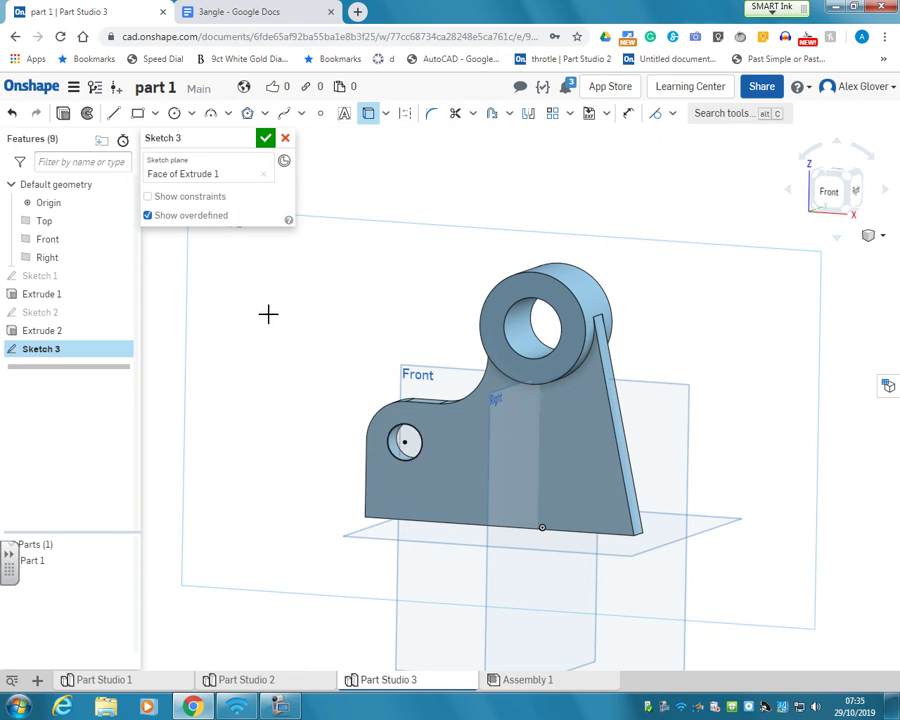
click(403, 113)
click(400, 410)
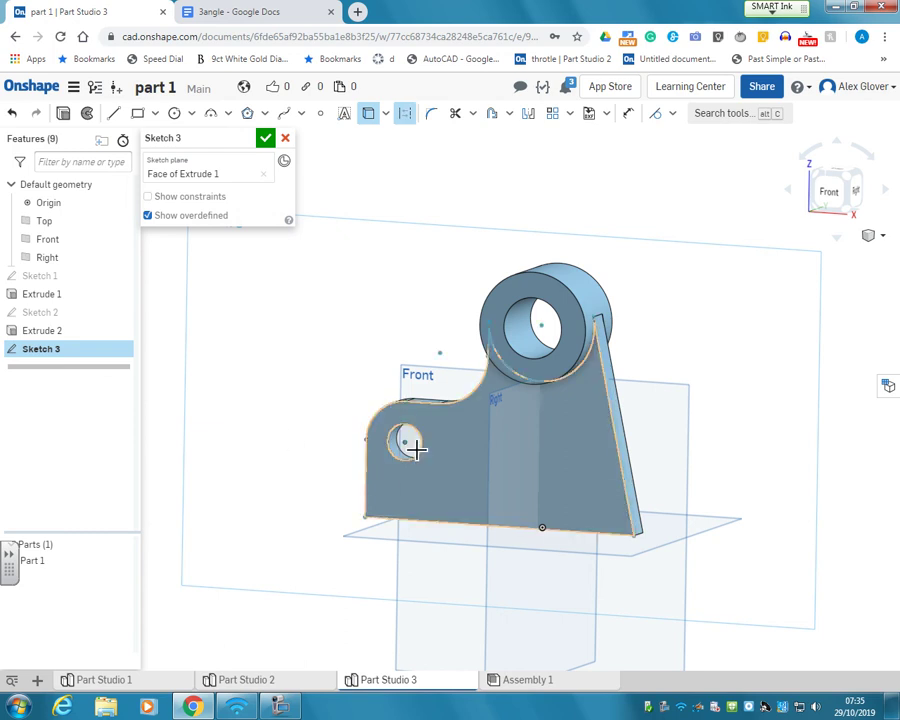
click(404, 117)
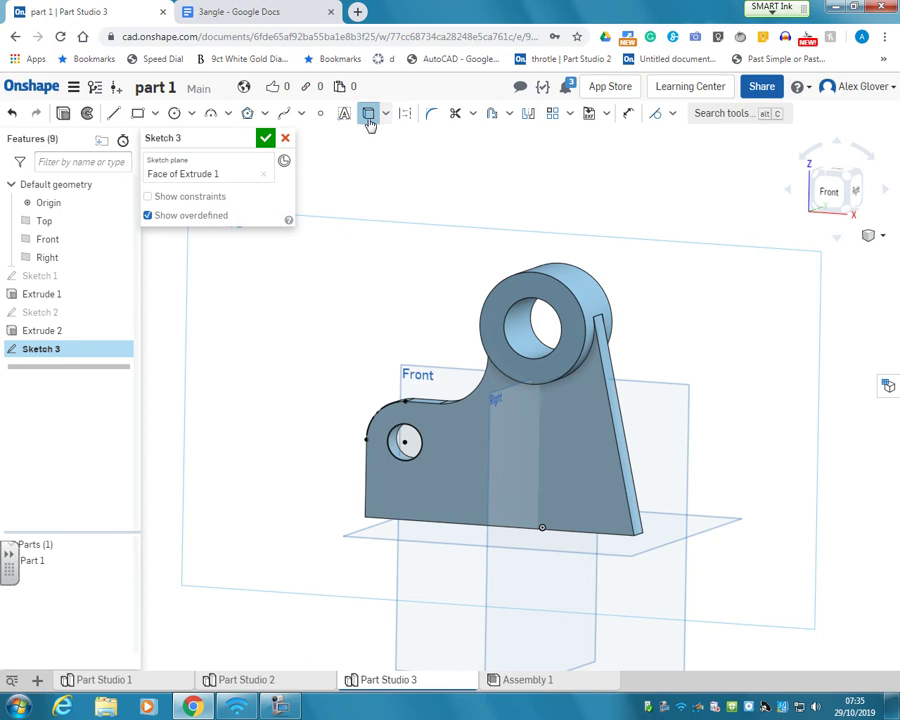
Step: Draw a 40 mm circle concentric with the small hole, reaching the projected corner arc, and finish the sketch
click(370, 118)
click(175, 114)
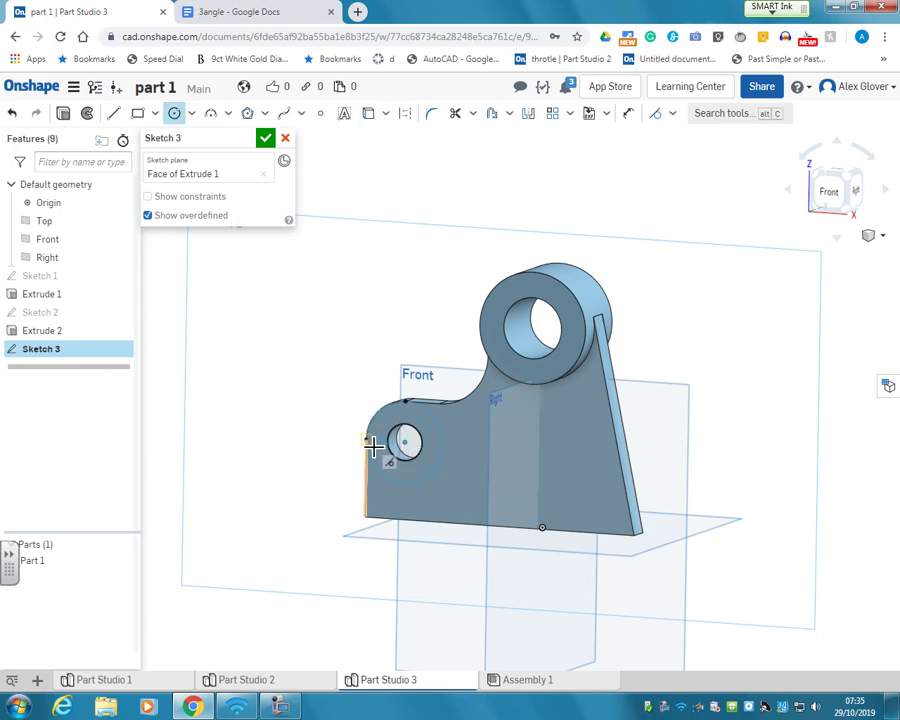
click(370, 441)
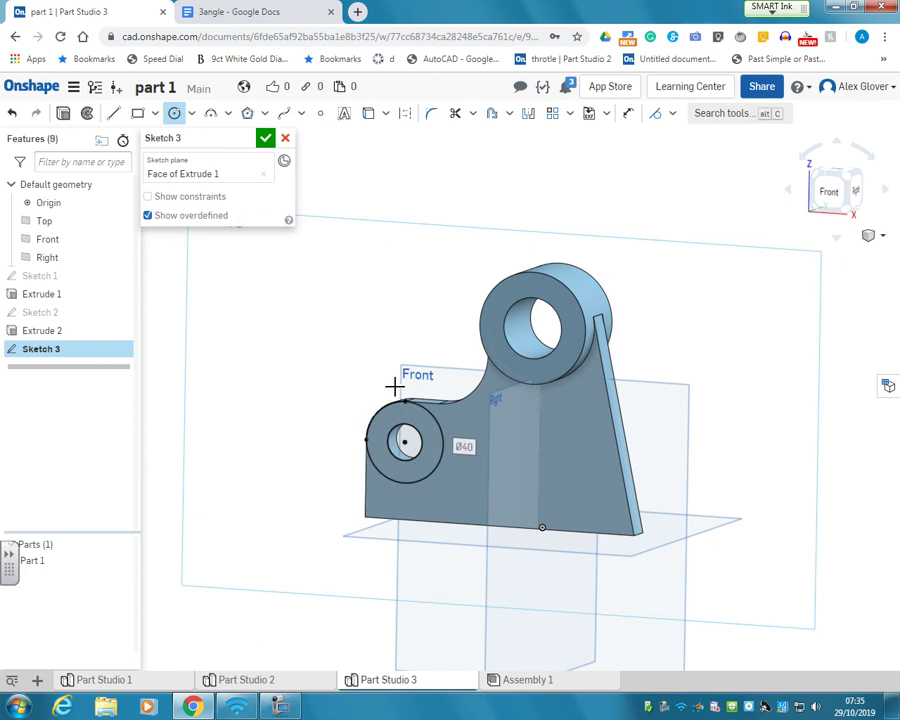
click(266, 141)
Step: Extrude the ring around the small hole 18 mm outward from the plate's front face, adding it to the bracket
click(126, 113)
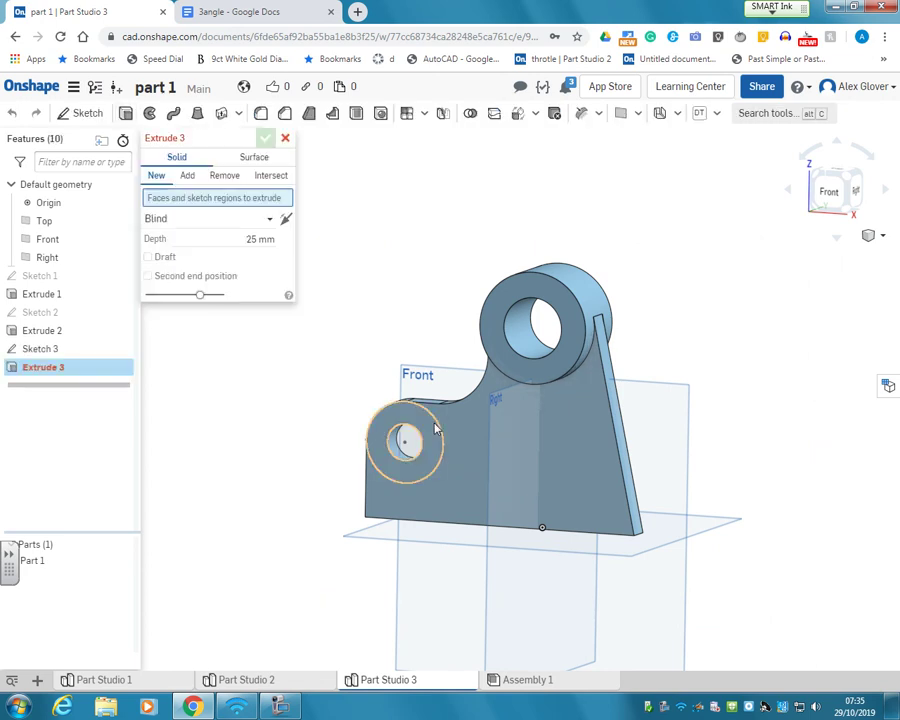
click(436, 428)
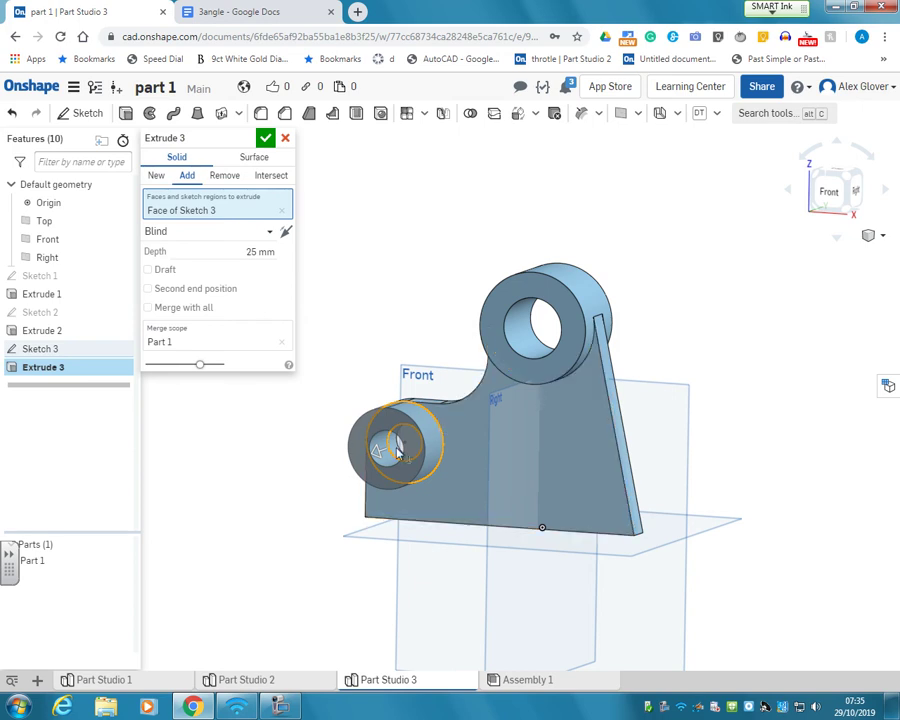
click(236, 245)
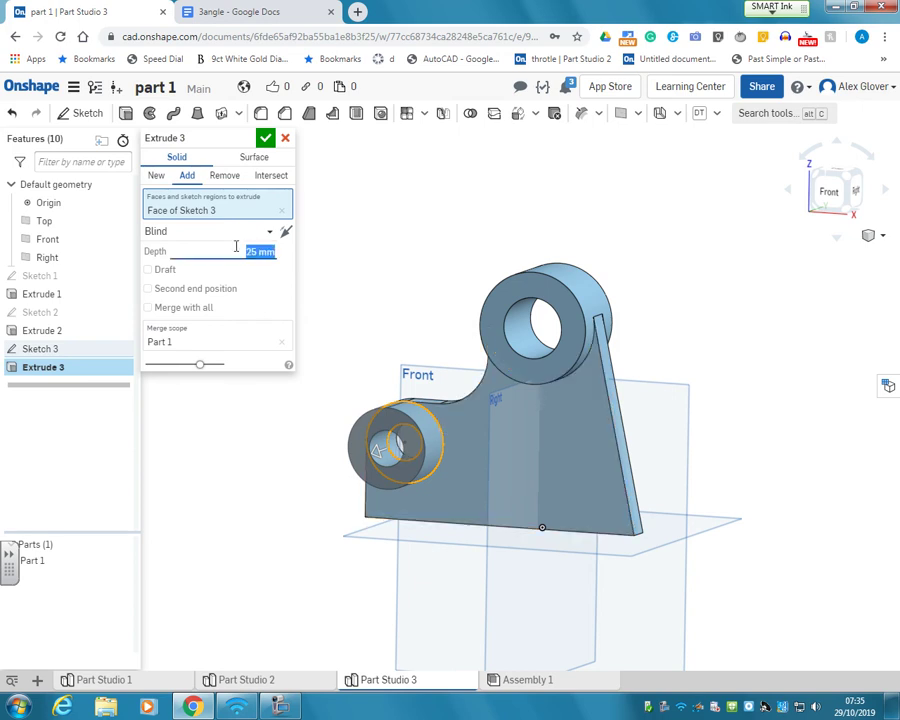
text(18)
key(Return)
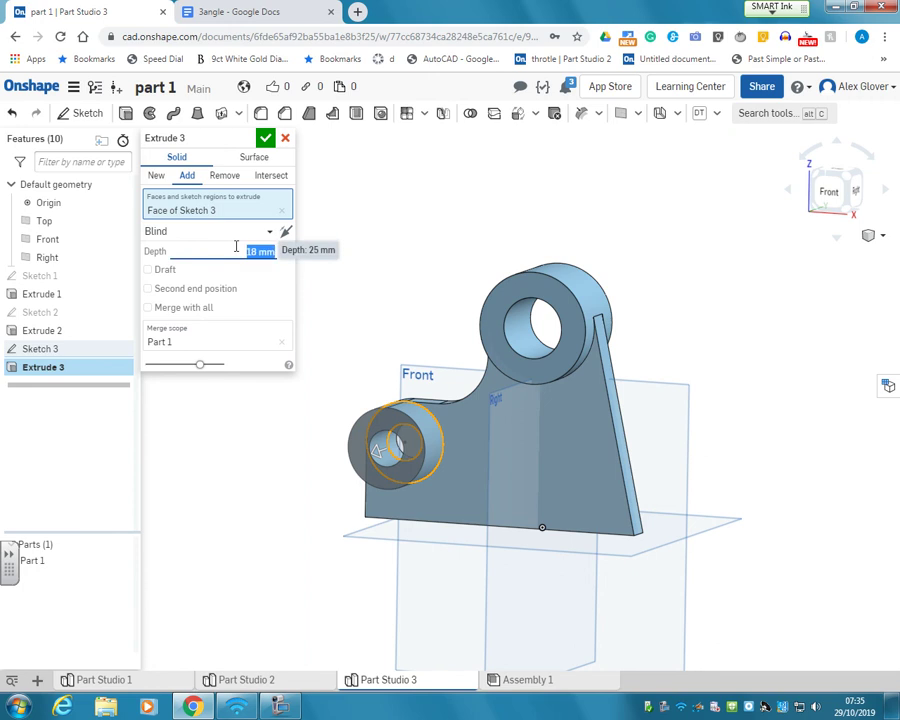
click(265, 139)
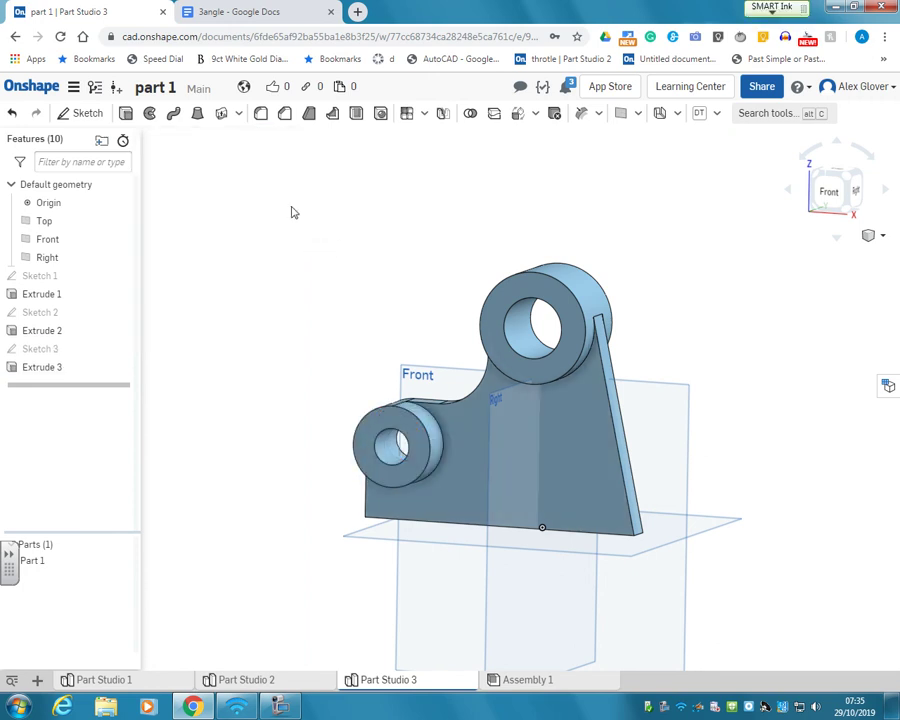
Step: Start a sketch on the plate's narrow end face below the small boss and draw a rectangle about 133 by 26 mm under its bottom edge
right_drag(291, 211, 424, 562)
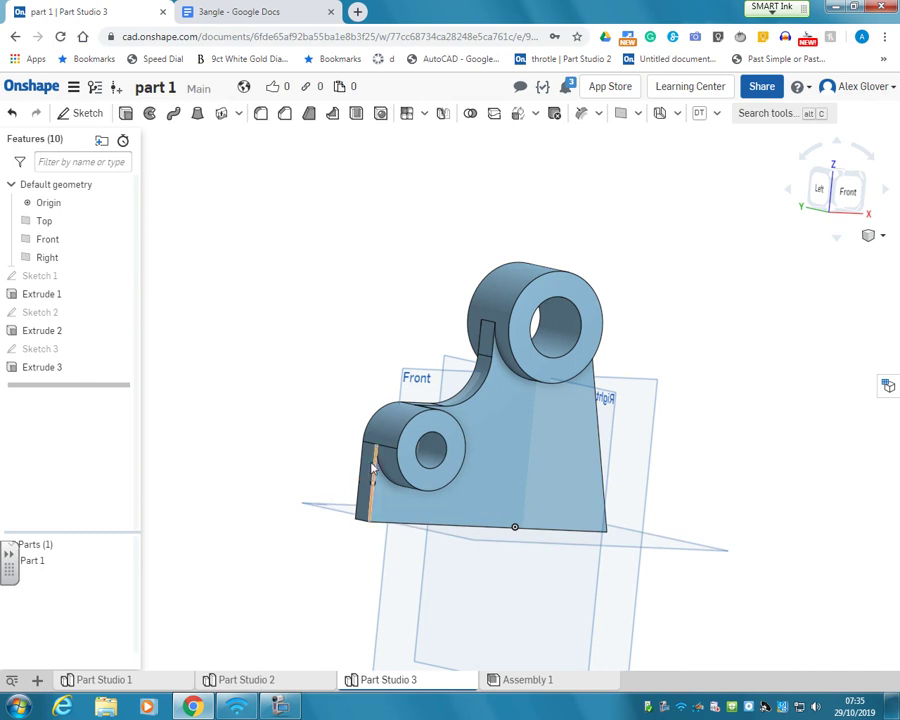
right_drag(679, 484, 408, 502)
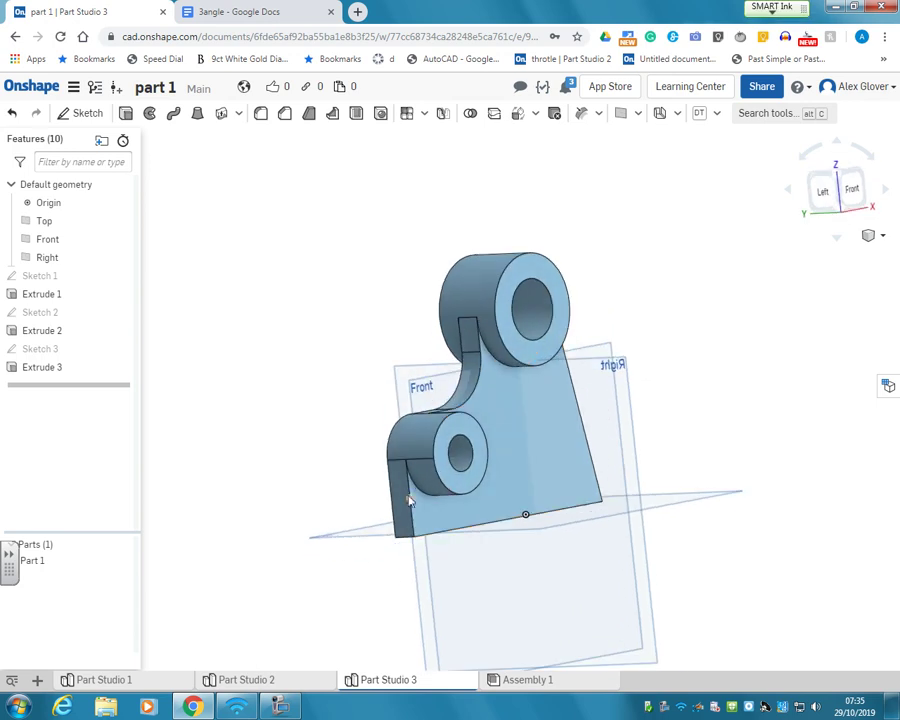
click(80, 113)
click(400, 483)
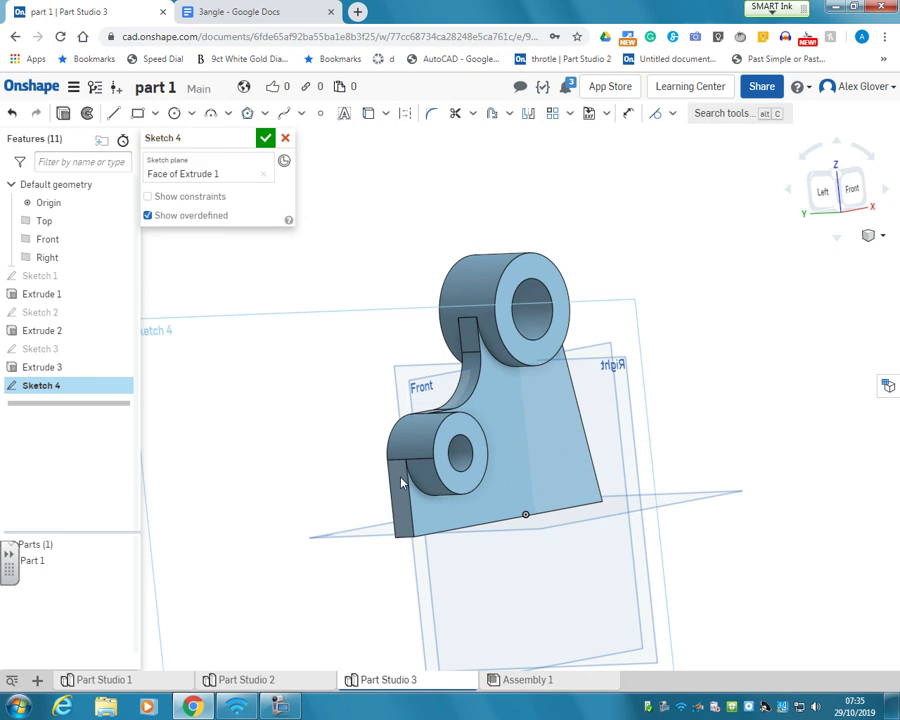
click(815, 193)
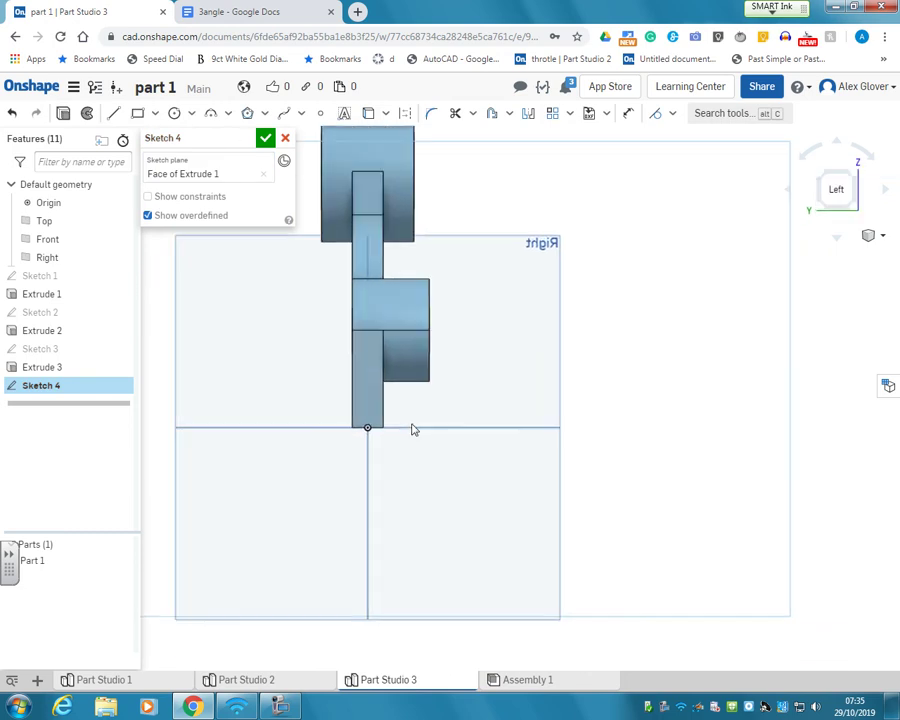
click(146, 119)
click(357, 429)
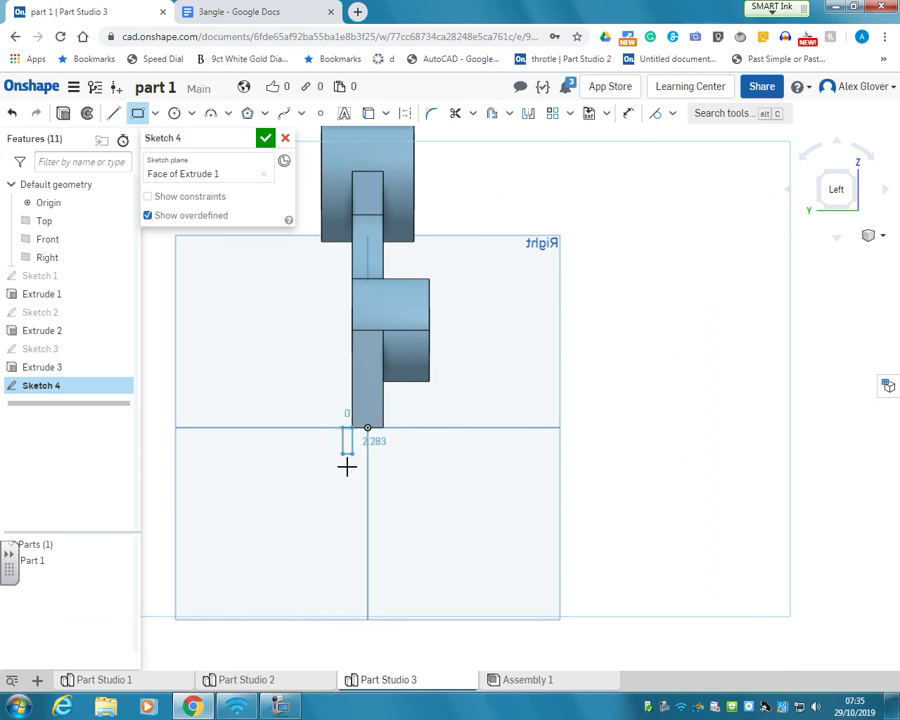
click(692, 494)
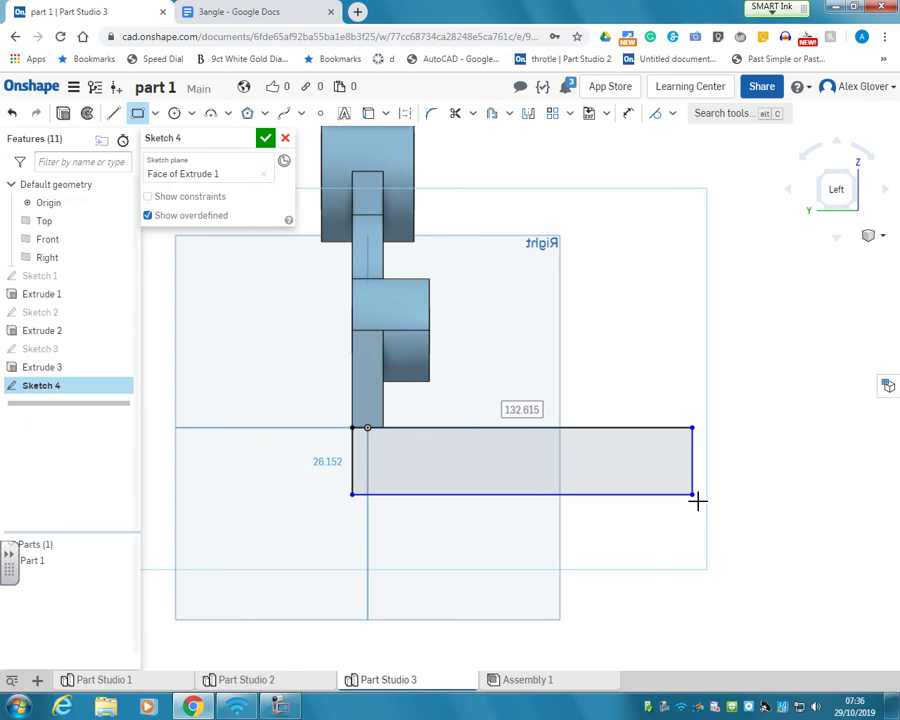
Step: Draw a center-point rectangle about 73 by 20 mm, centred on the base rectangle's lower edge midpoint, and trim the shared bottom lines into an open slot
click(156, 115)
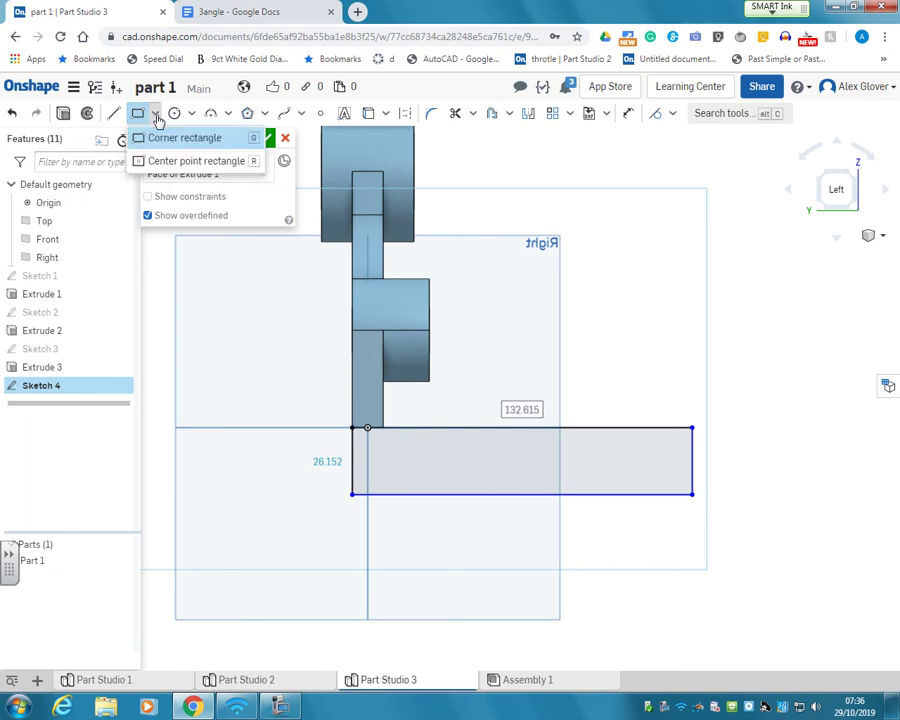
click(160, 163)
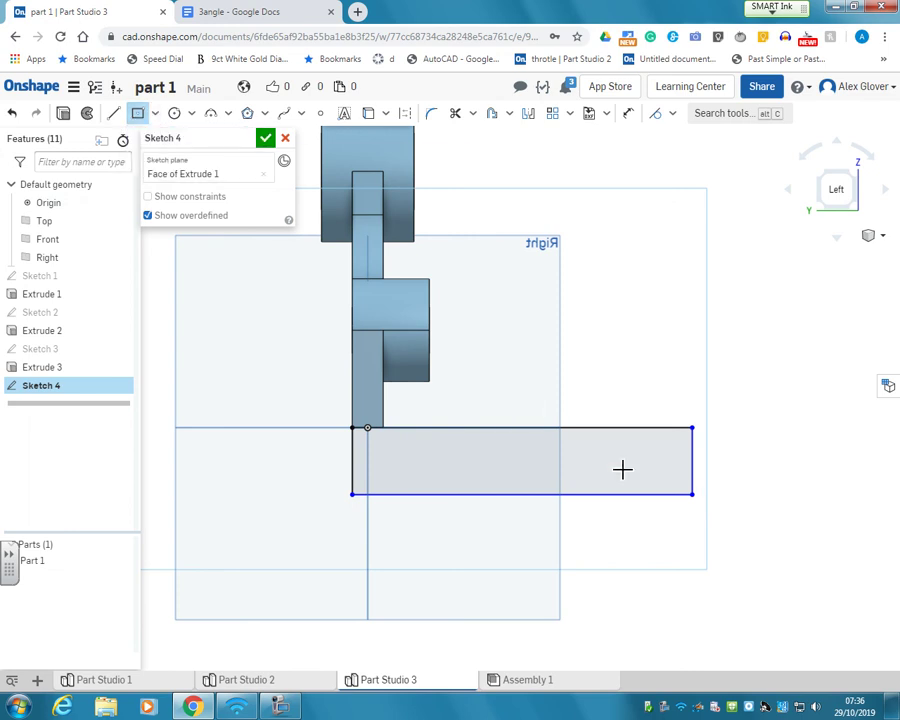
click(522, 469)
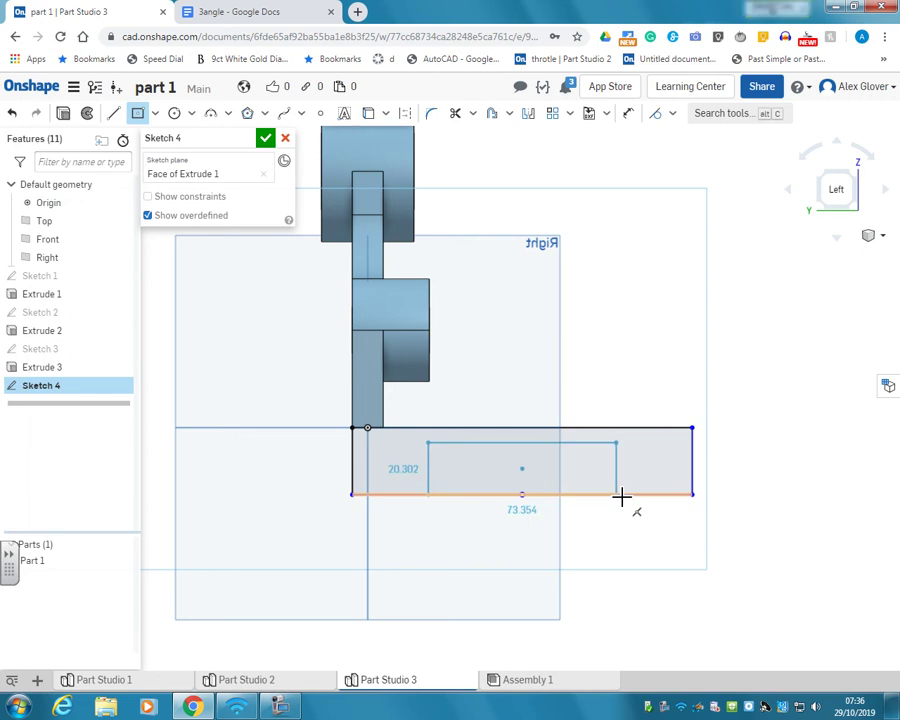
click(620, 494)
click(455, 115)
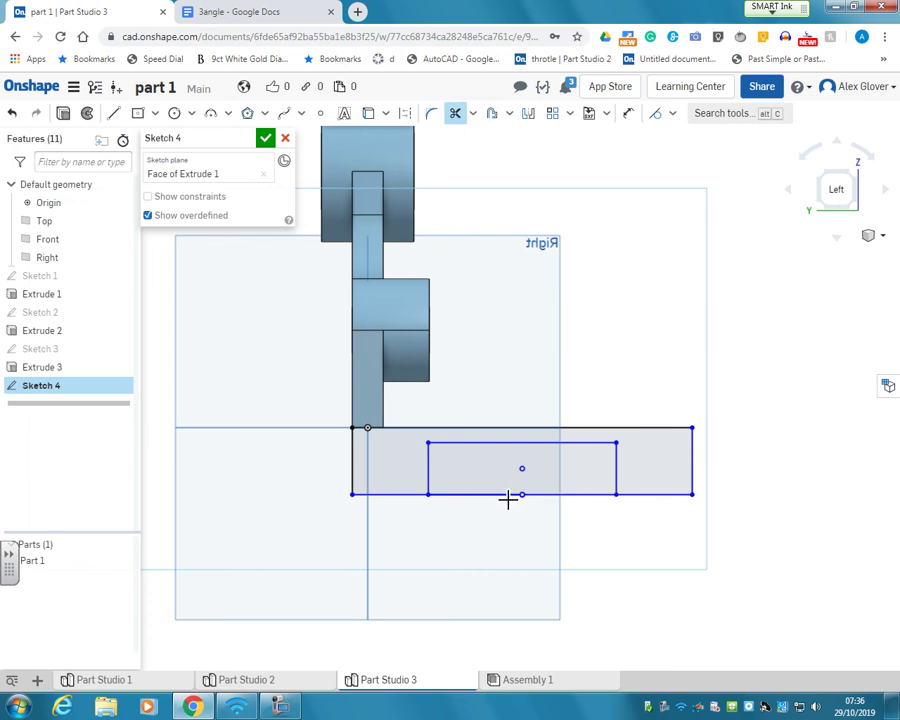
click(556, 495)
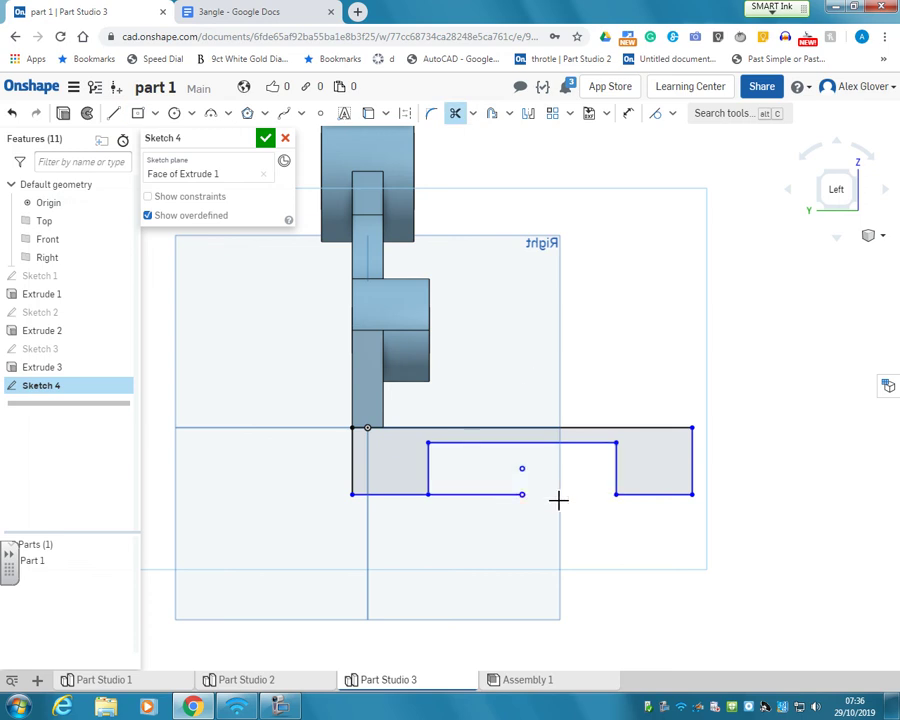
click(500, 495)
Step: Dimension the slot's depth as 3 mm
click(628, 113)
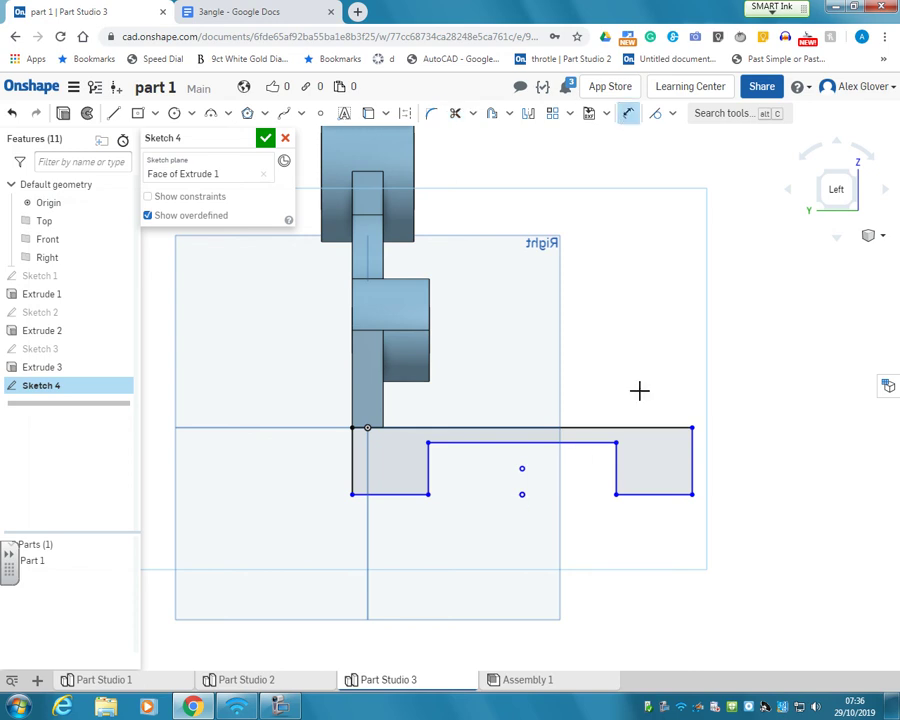
click(616, 477)
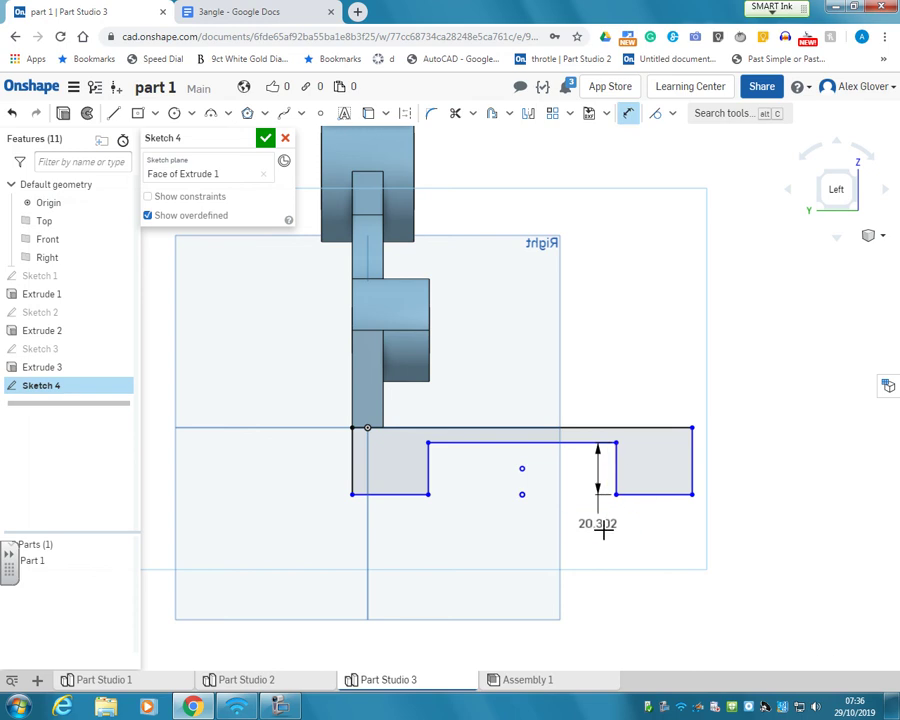
click(603, 531)
text(3)
key(Return)
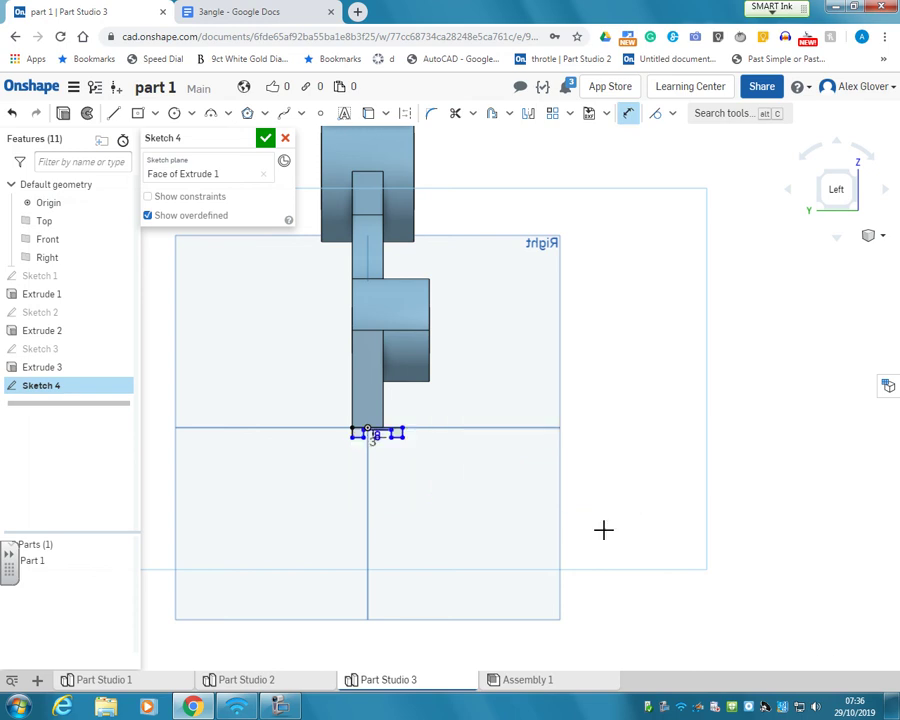
Step: Dimension the base profile's overall width as 85 mm
scroll(374, 430, up, 5)
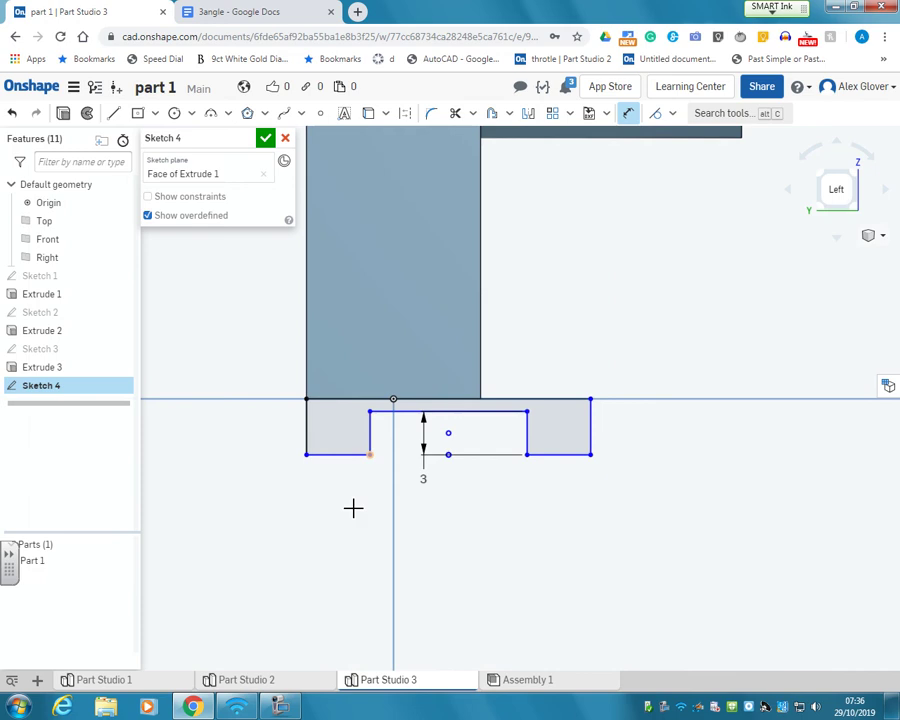
click(309, 427)
click(589, 427)
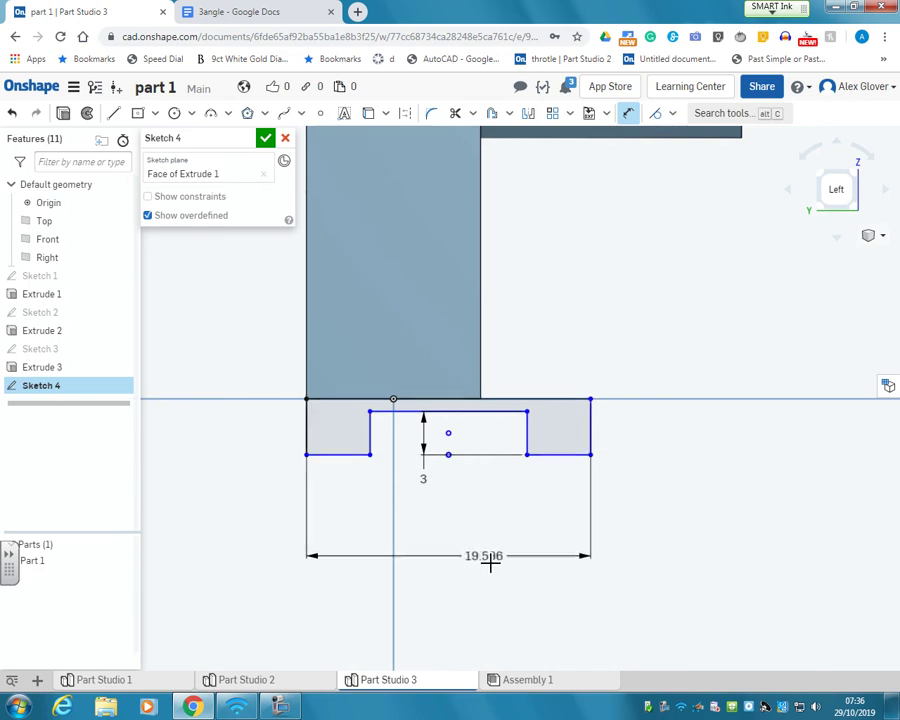
click(486, 556)
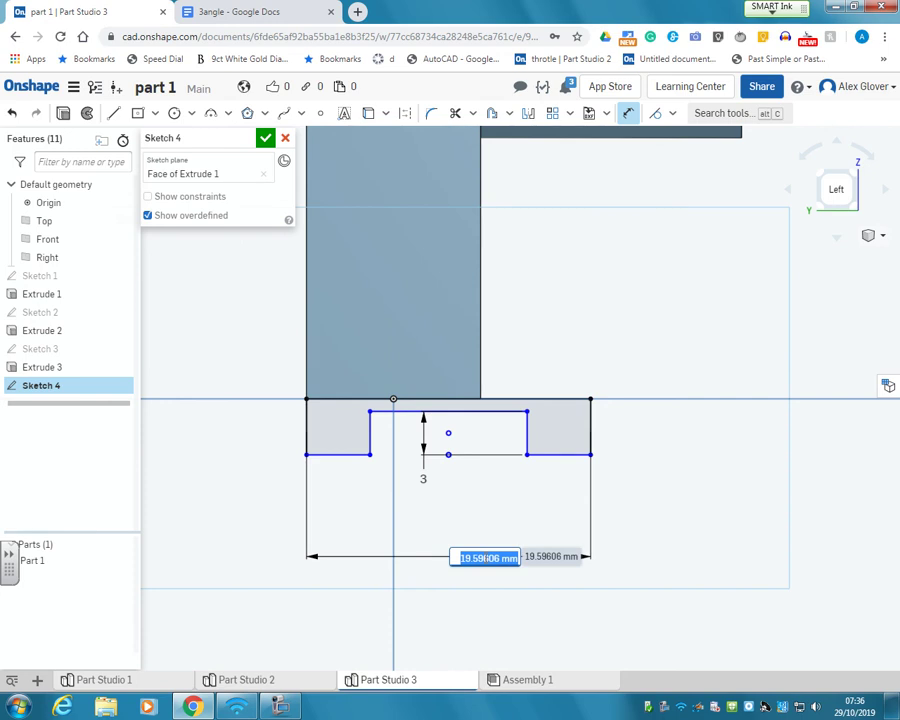
key(BackSpace)
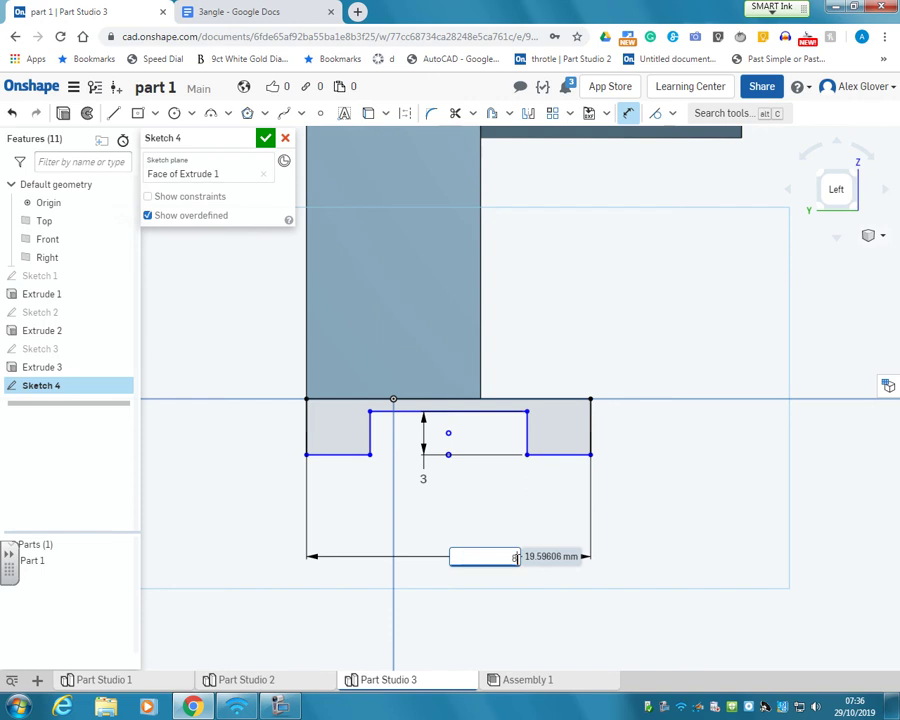
text(85)
key(Return)
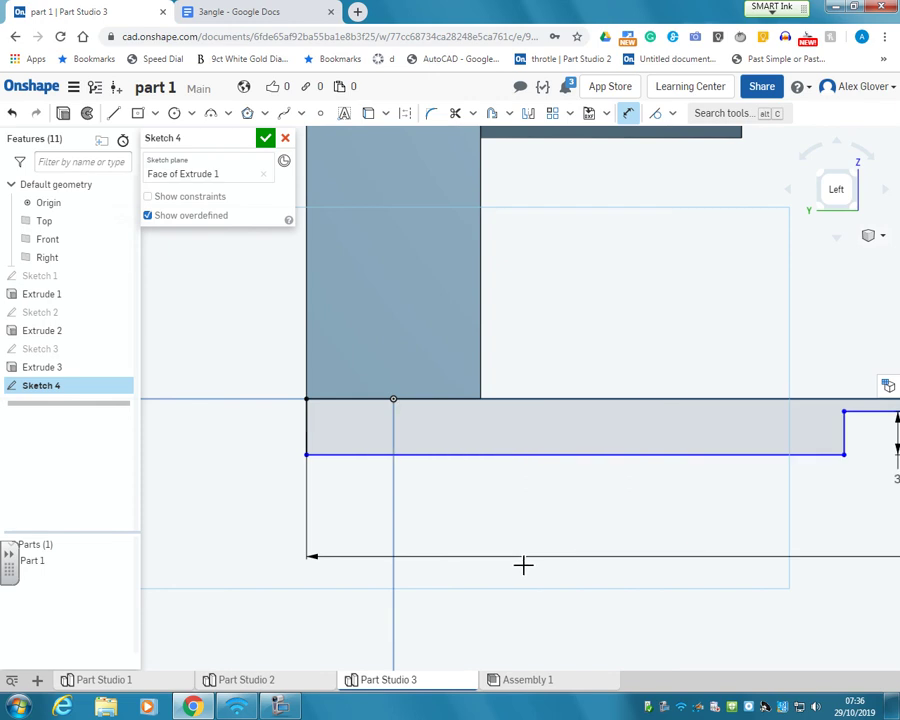
Step: Dimension the slot's width as 49 mm
scroll(520, 562, down, 4)
scroll(746, 530, up, 4)
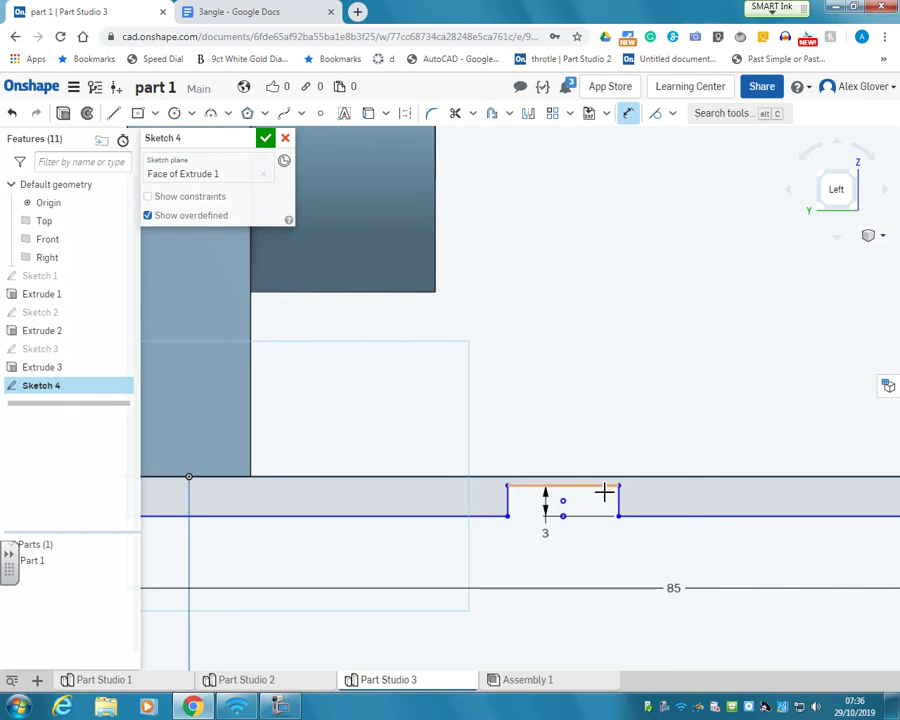
click(536, 486)
click(577, 562)
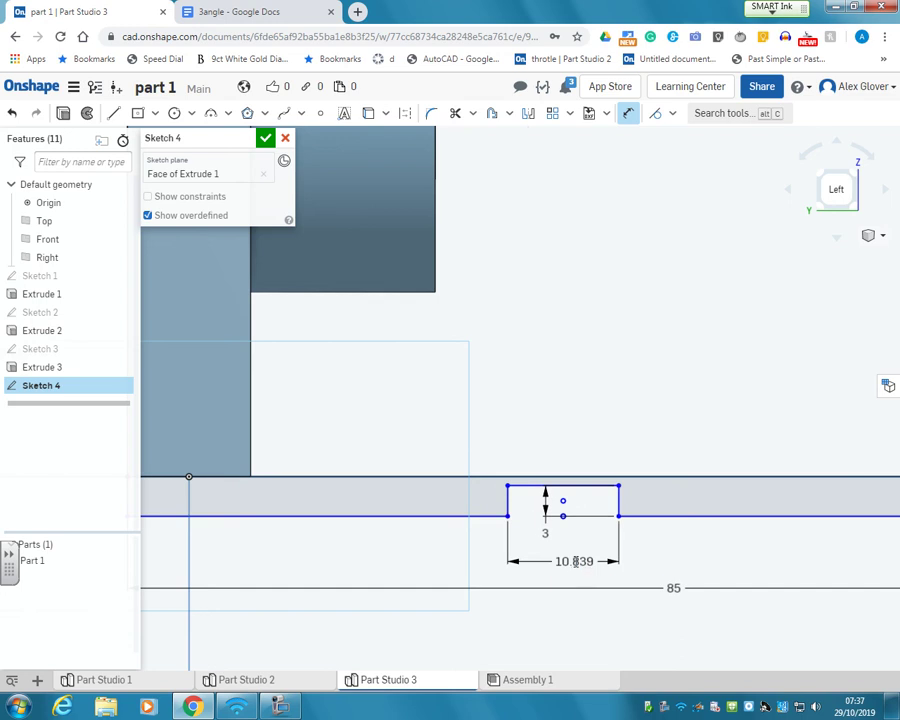
text(49)
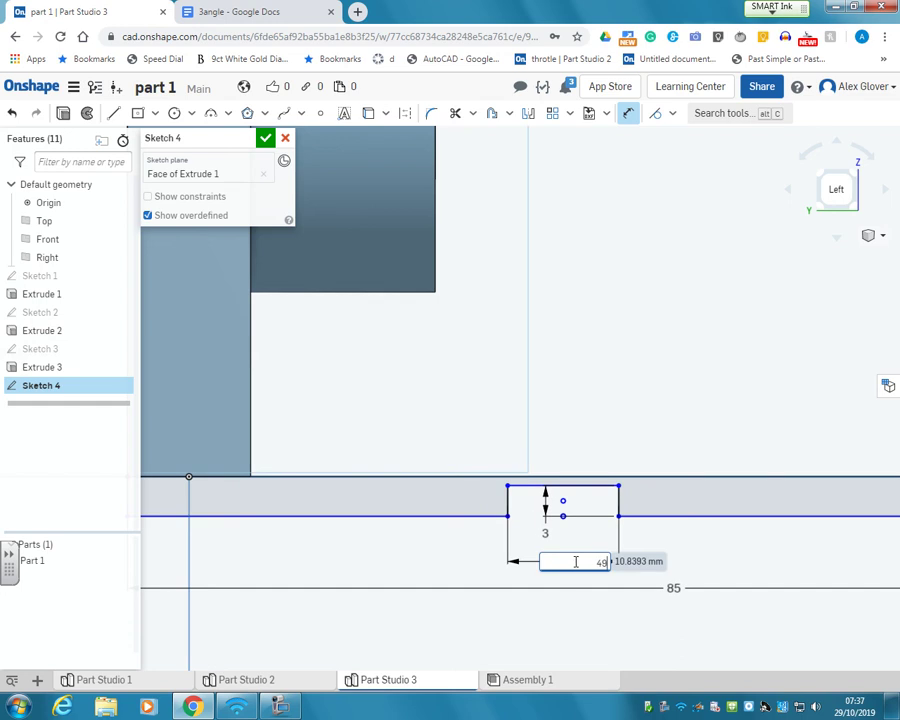
key(Return)
Step: Dimension the base profile's overall height as 18 mm and finish the sketch
scroll(541, 537, down, 3)
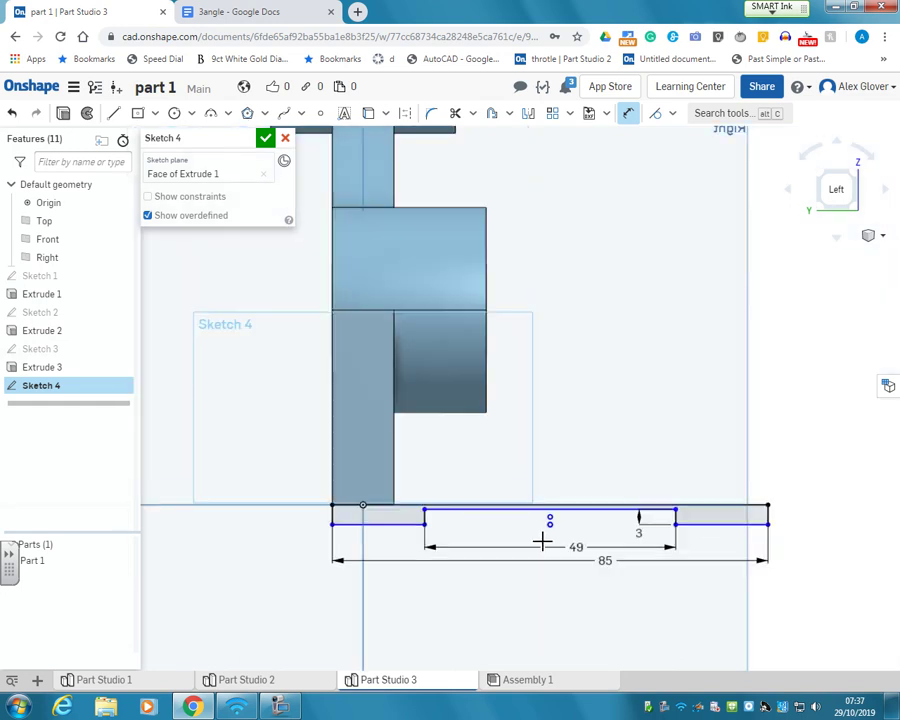
click(770, 517)
click(804, 514)
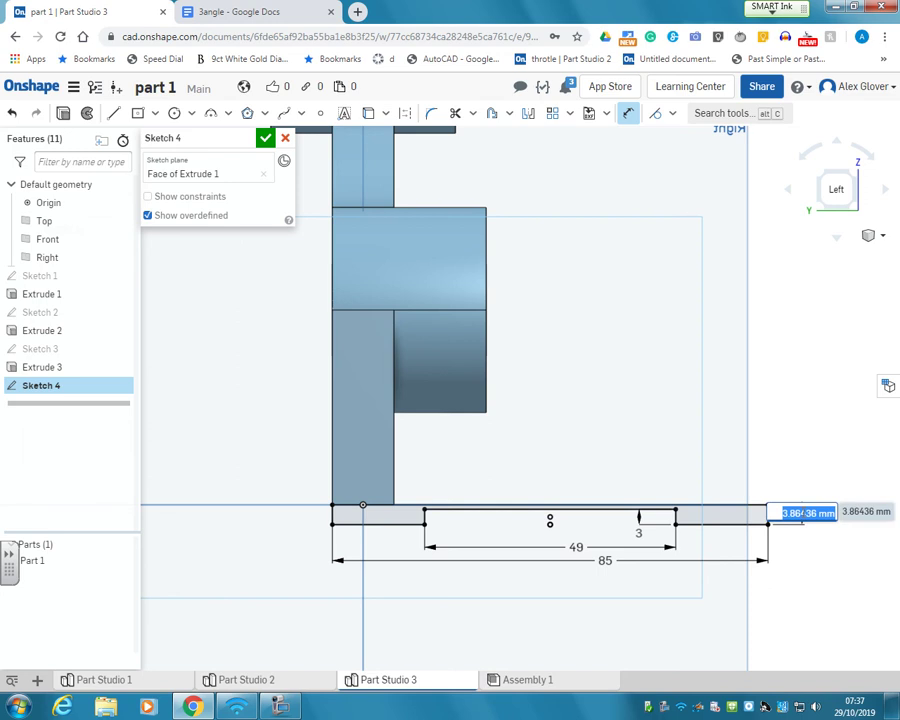
text(18)
key(Return)
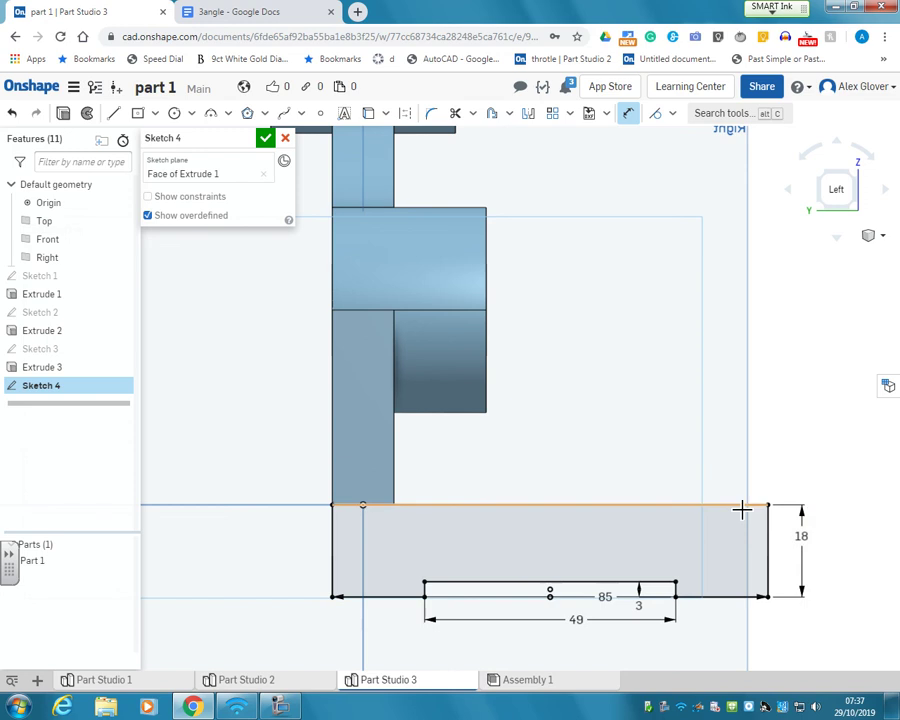
scroll(741, 508, down, 4)
mouse_move(763, 492)
right_down()
mouse_move(735, 507)
mouse_move(606, 496)
right_up()
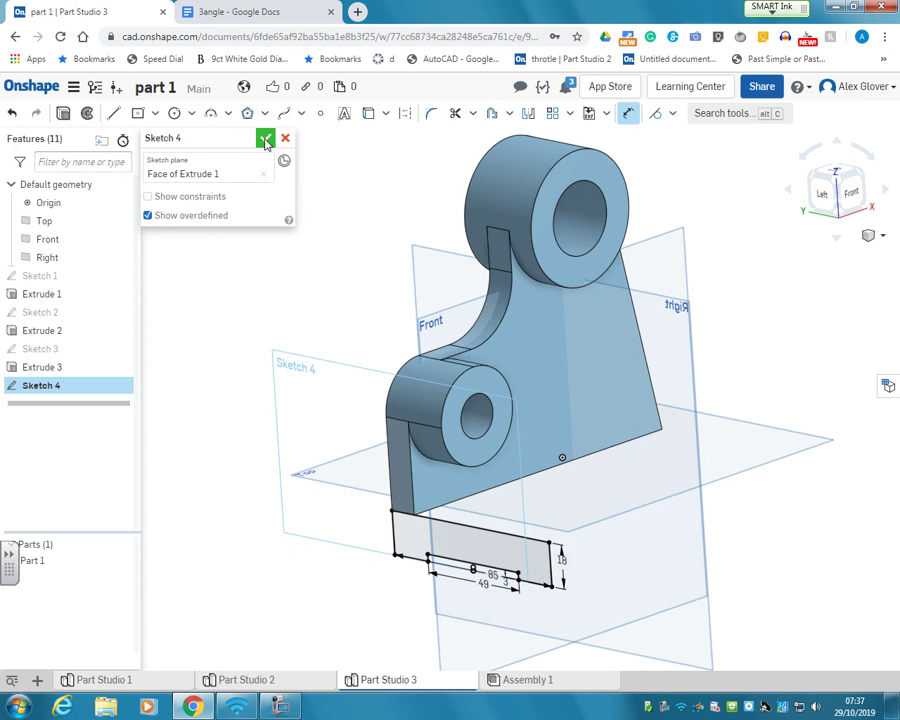
click(265, 139)
Step: Extrude the slotted base profile 140 mm beneath the plate, adding it to Part 1
click(126, 113)
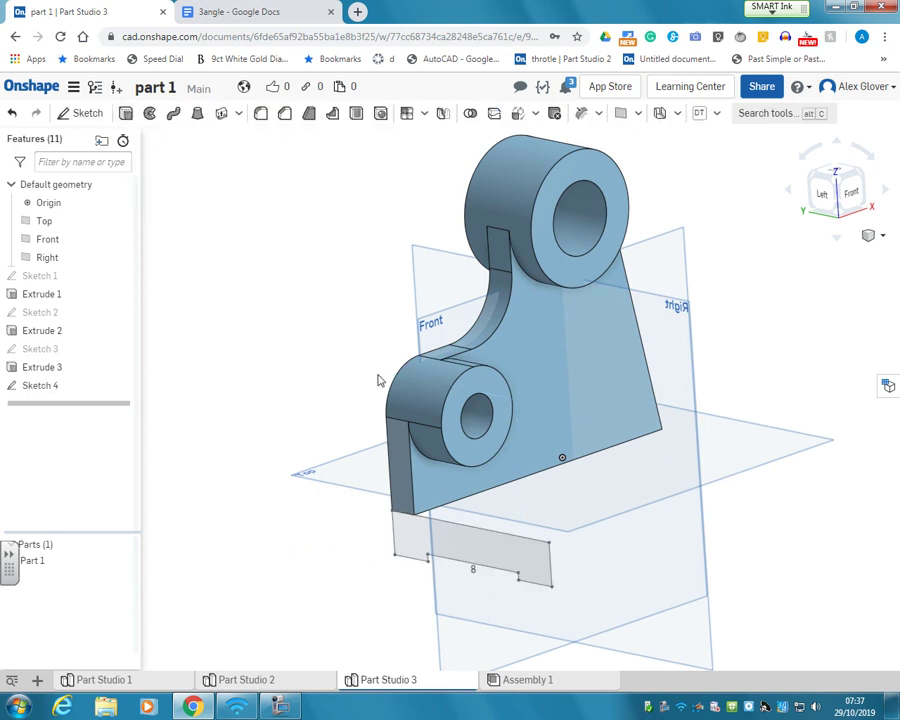
click(452, 558)
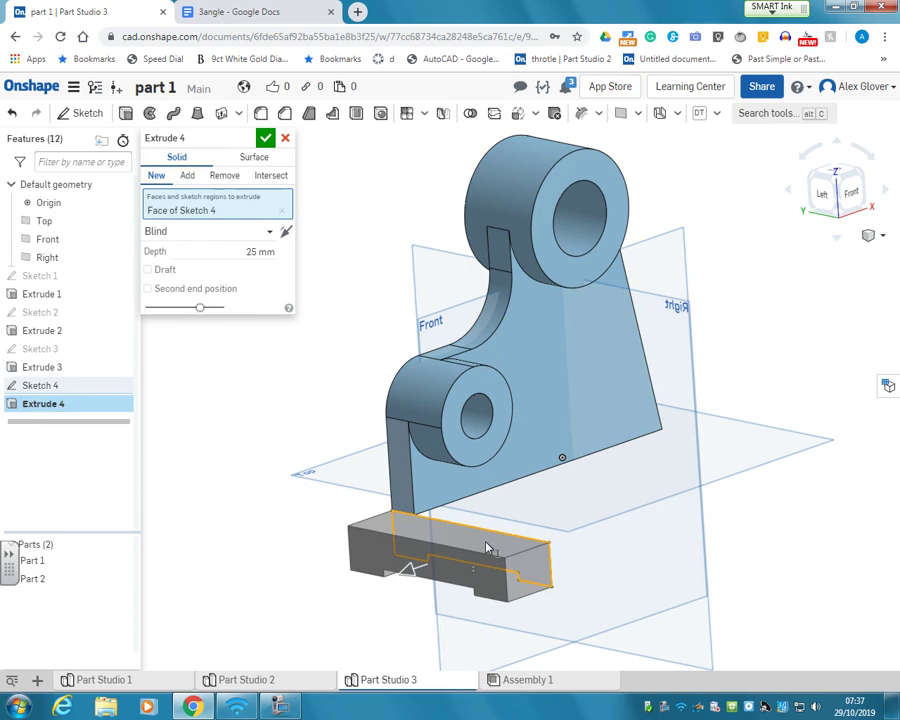
drag(410, 572, 633, 460)
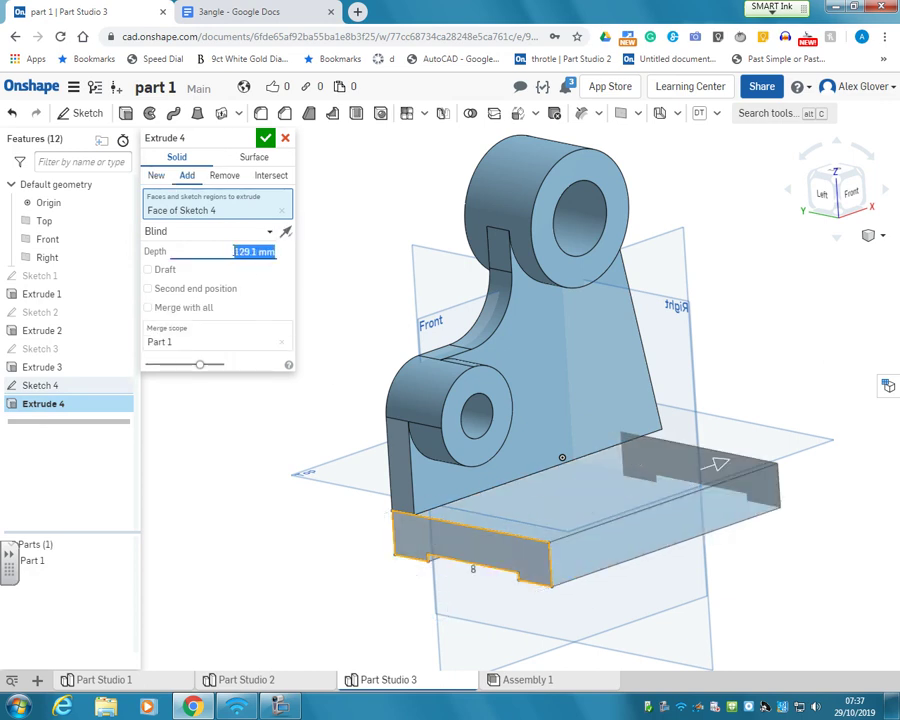
text(140)
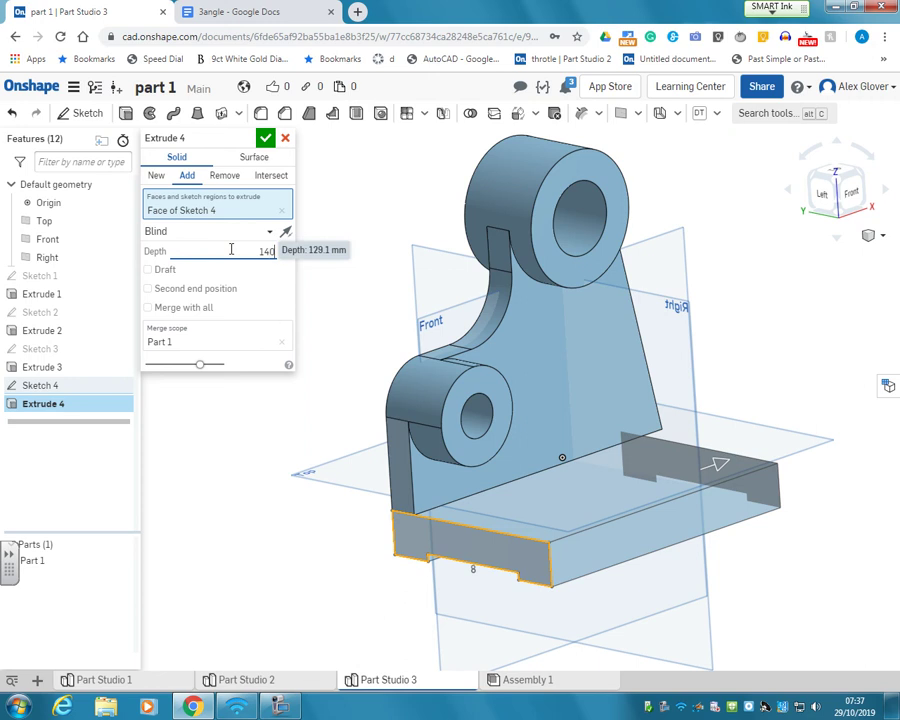
key(Return)
right_drag(567, 520, 518, 533)
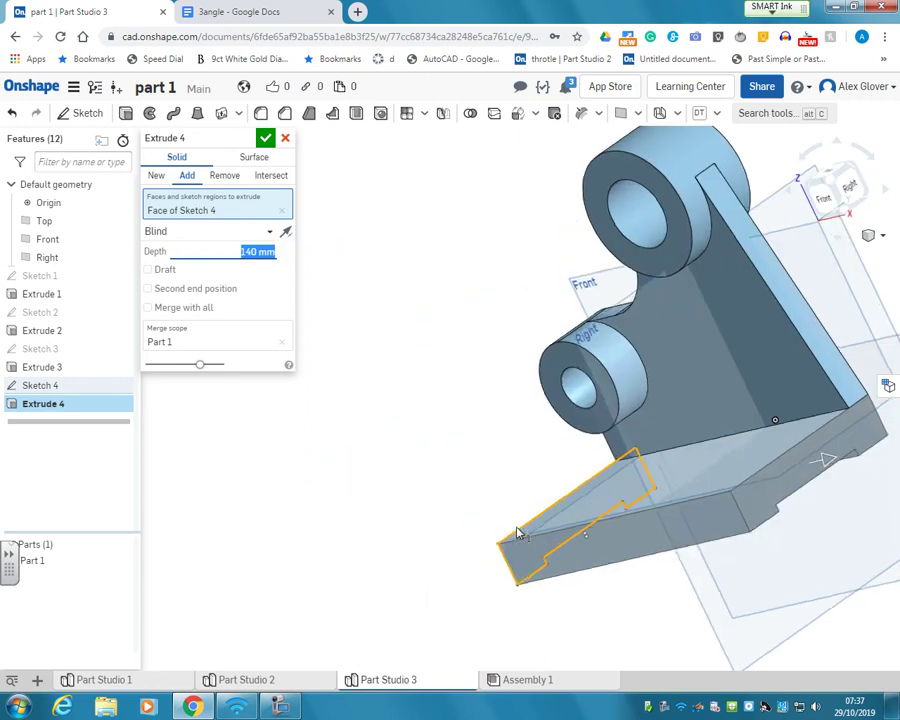
click(266, 139)
Step: Sketch two circles, about 18 mm and 17 mm in diameter, side by side on the base's upper face
right_drag(328, 306, 400, 335)
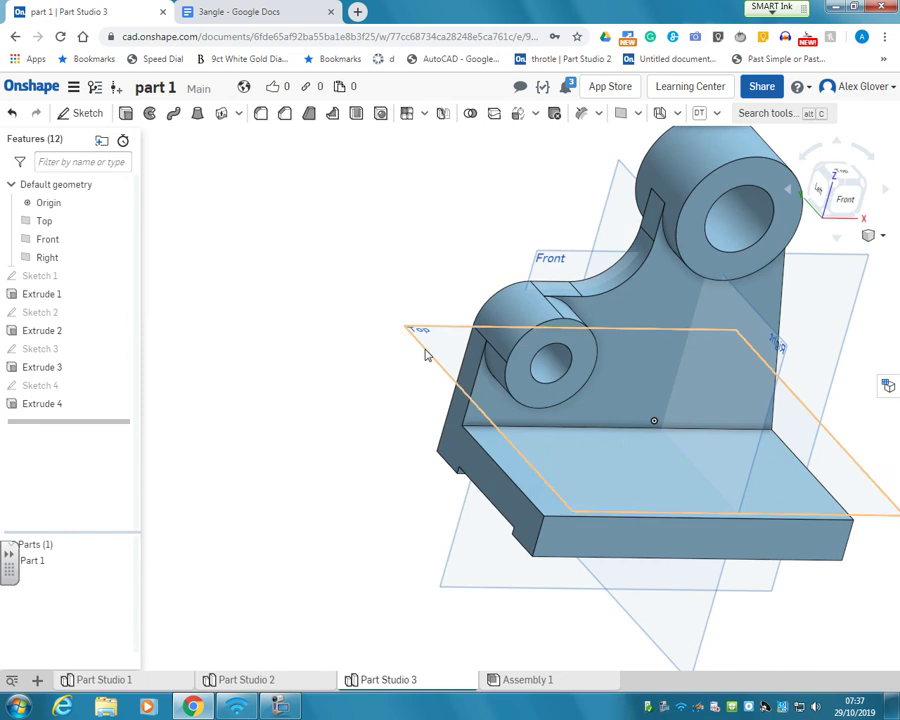
middle_drag(612, 413, 434, 390)
scroll(435, 390, down, 2)
right_drag(435, 390, 403, 409)
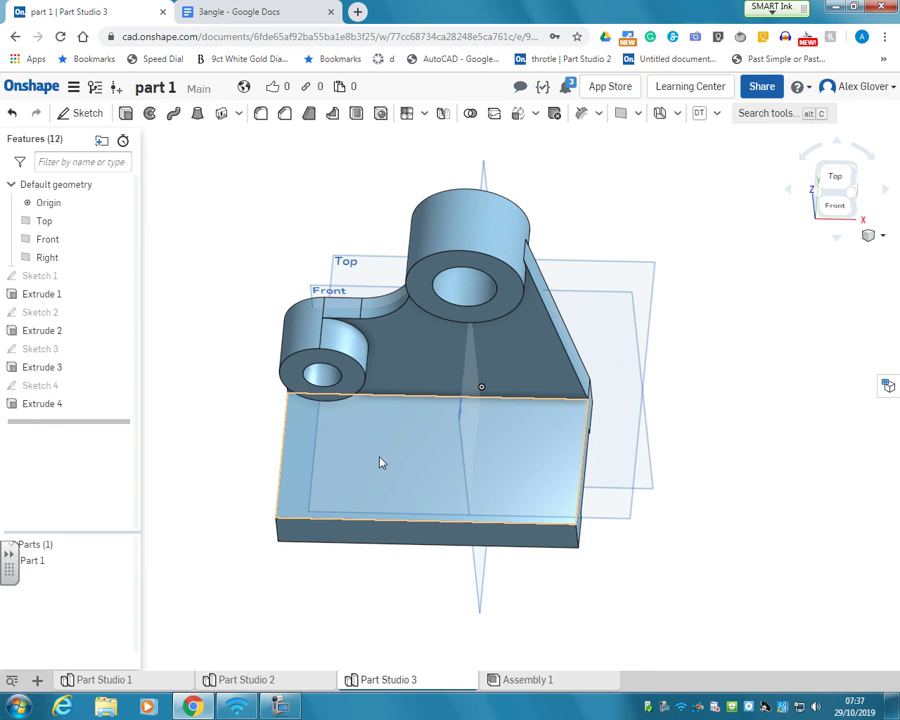
click(80, 114)
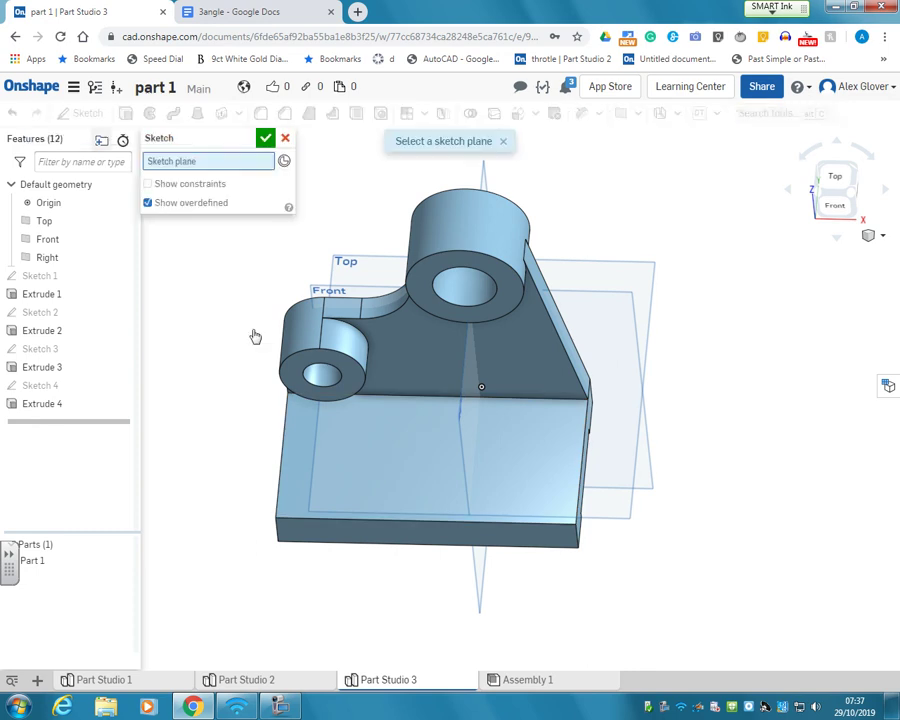
click(426, 471)
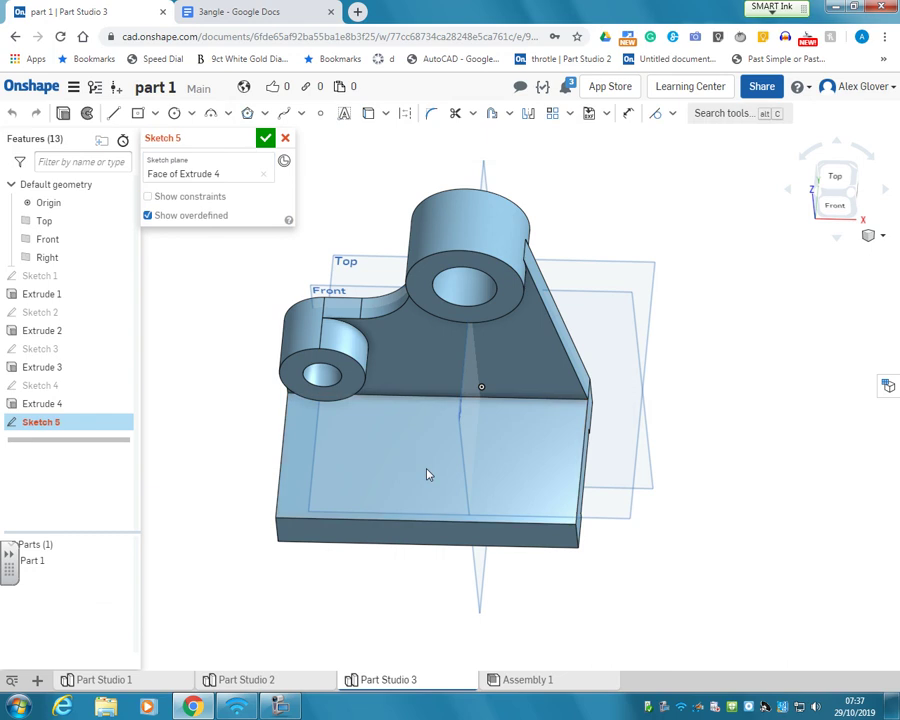
click(174, 113)
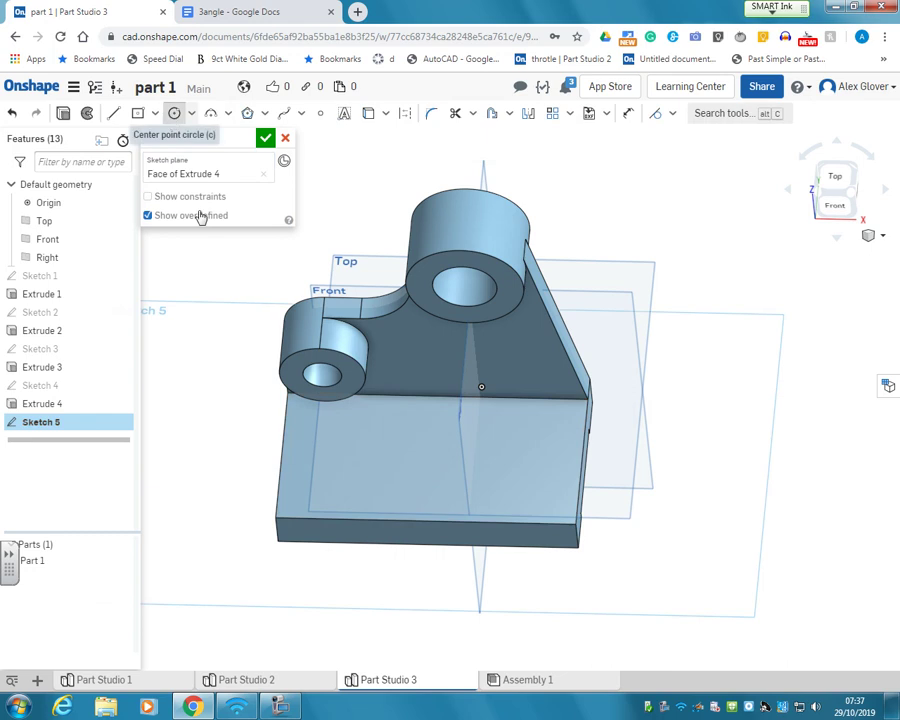
click(360, 455)
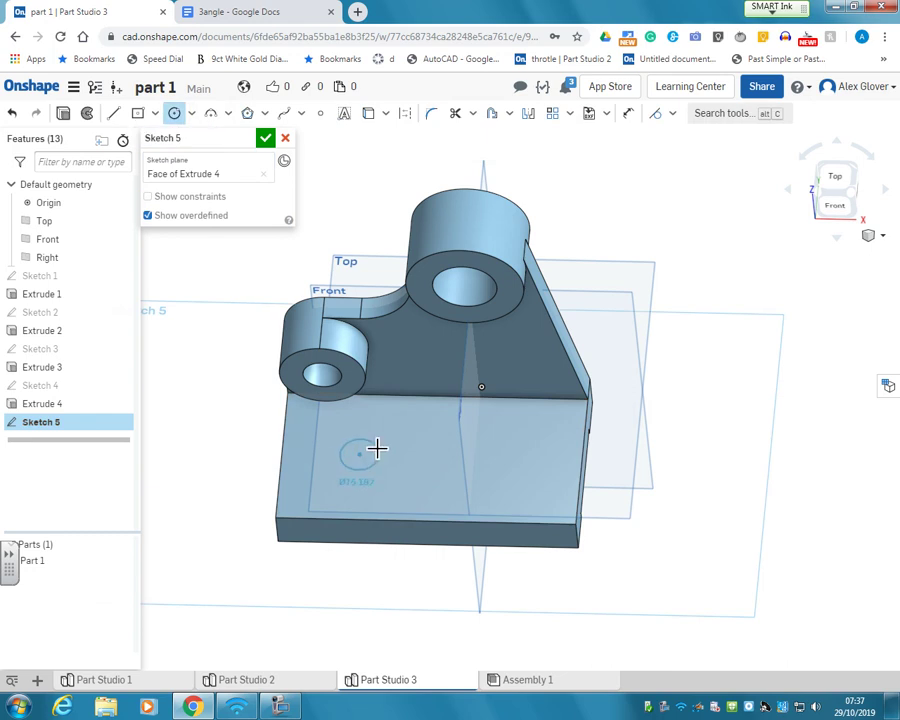
click(379, 451)
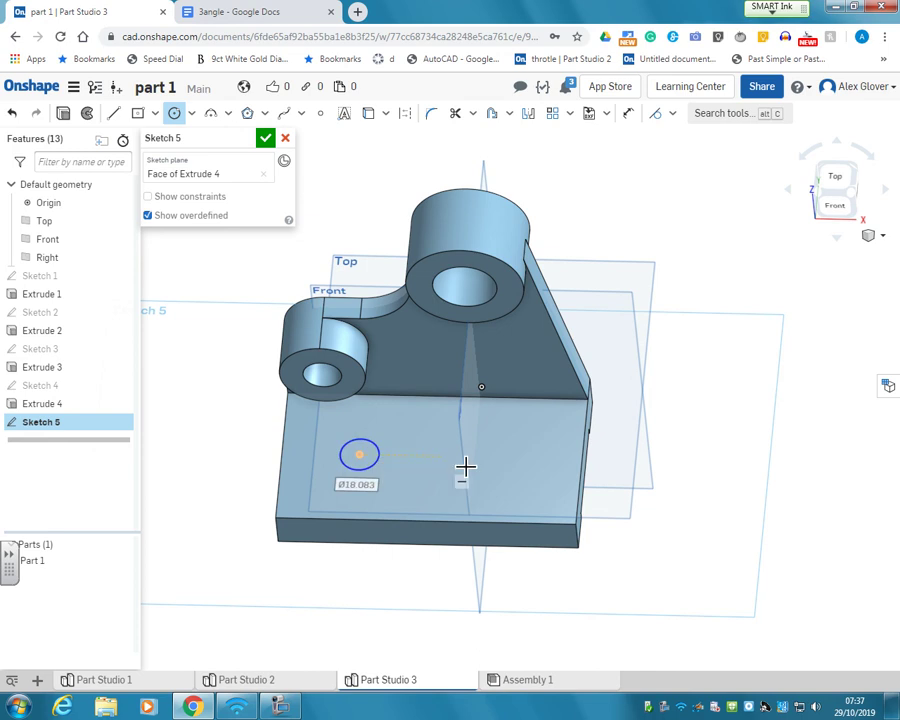
click(502, 457)
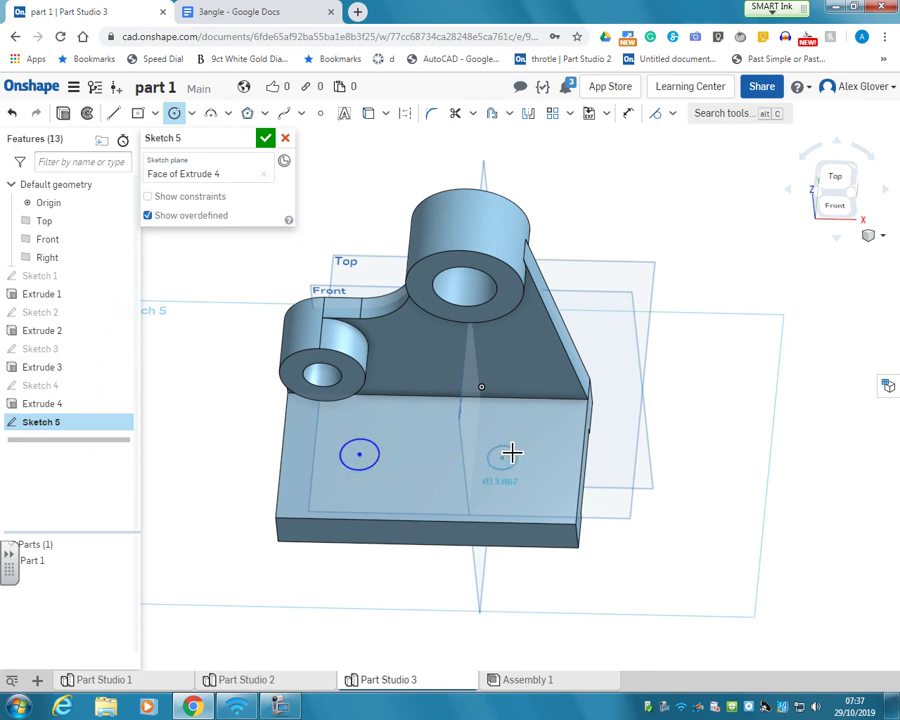
click(513, 451)
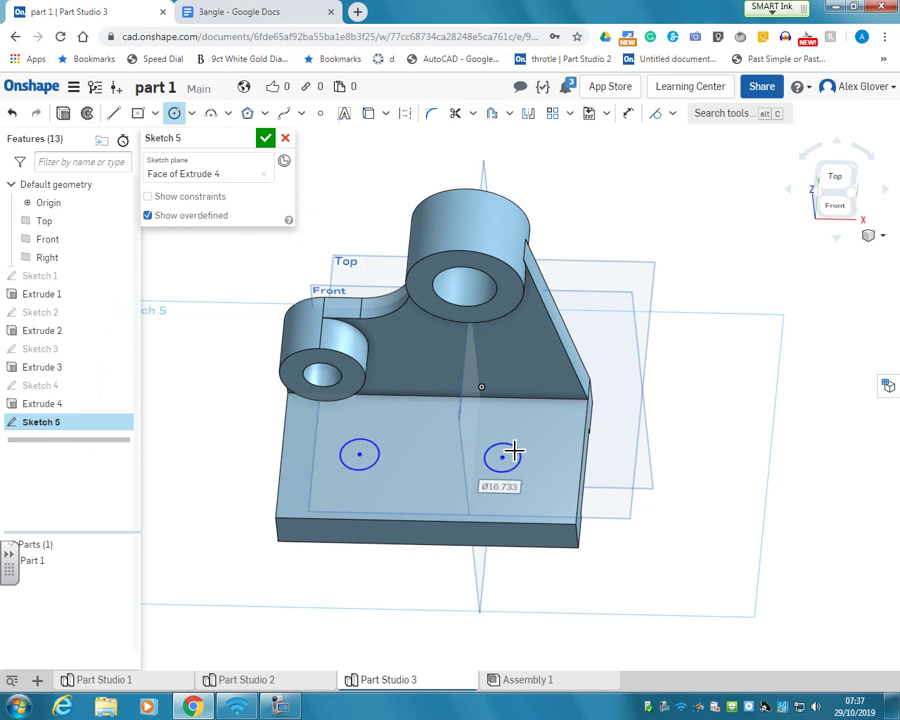
Step: Apply an Equal constraint between the two circles on the base
click(672, 113)
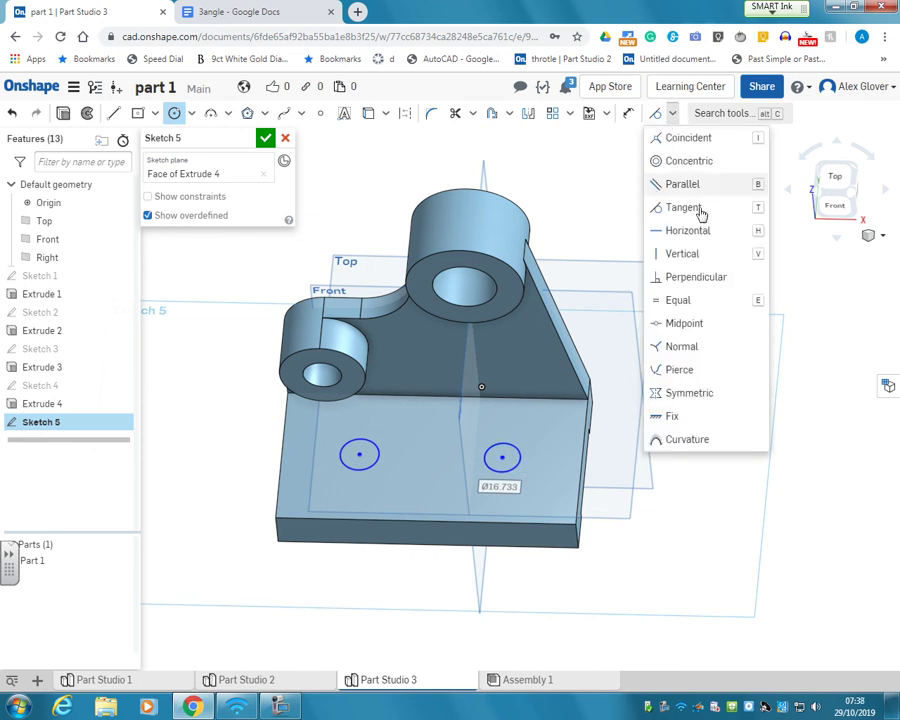
click(690, 301)
click(519, 469)
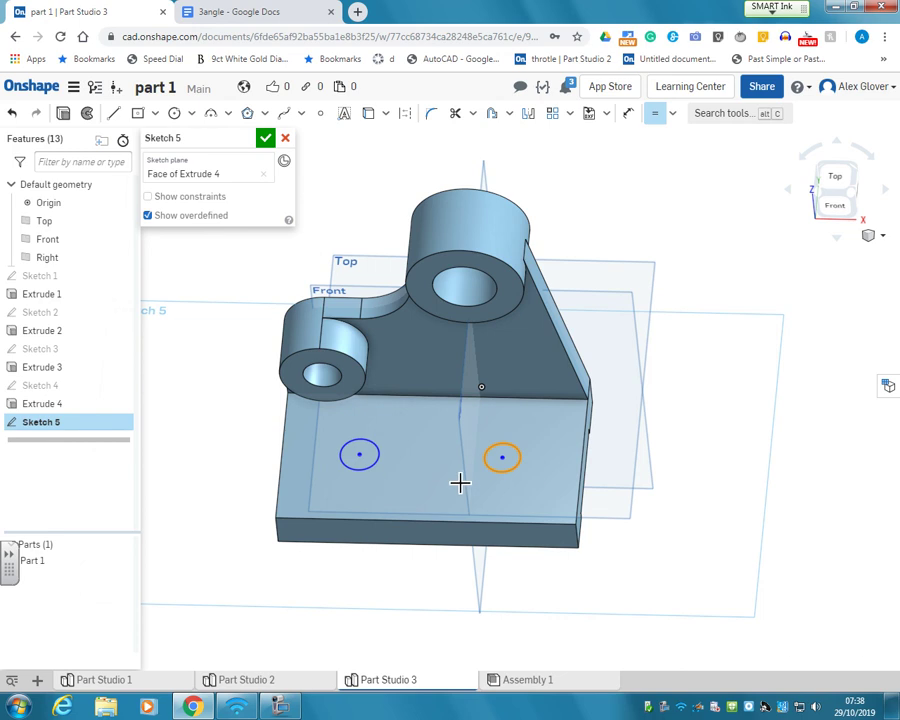
click(369, 475)
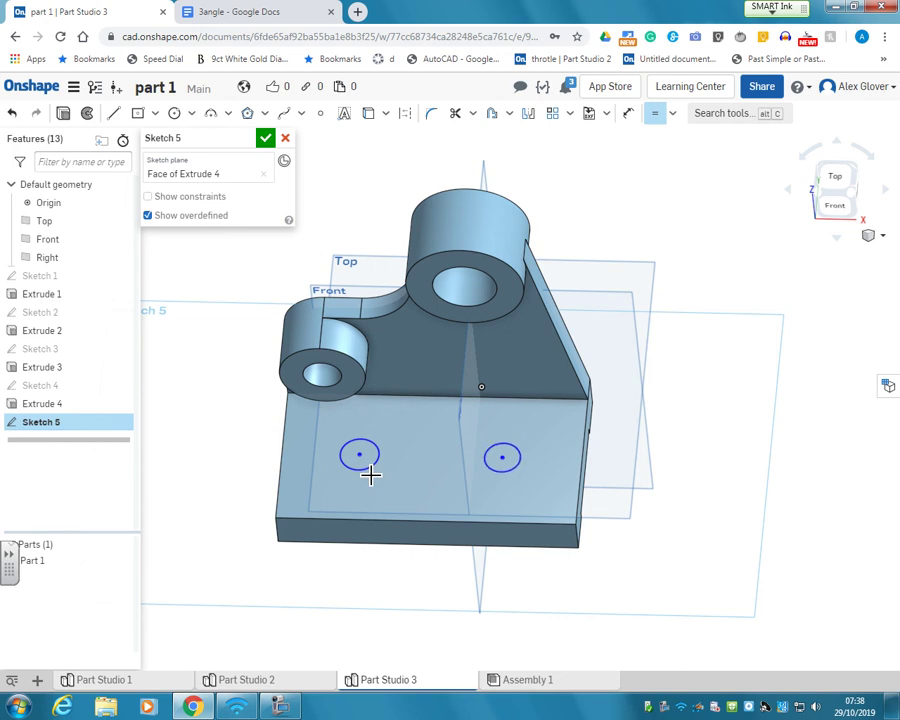
Step: Dimension the right circle's diameter as 15 mm
click(628, 113)
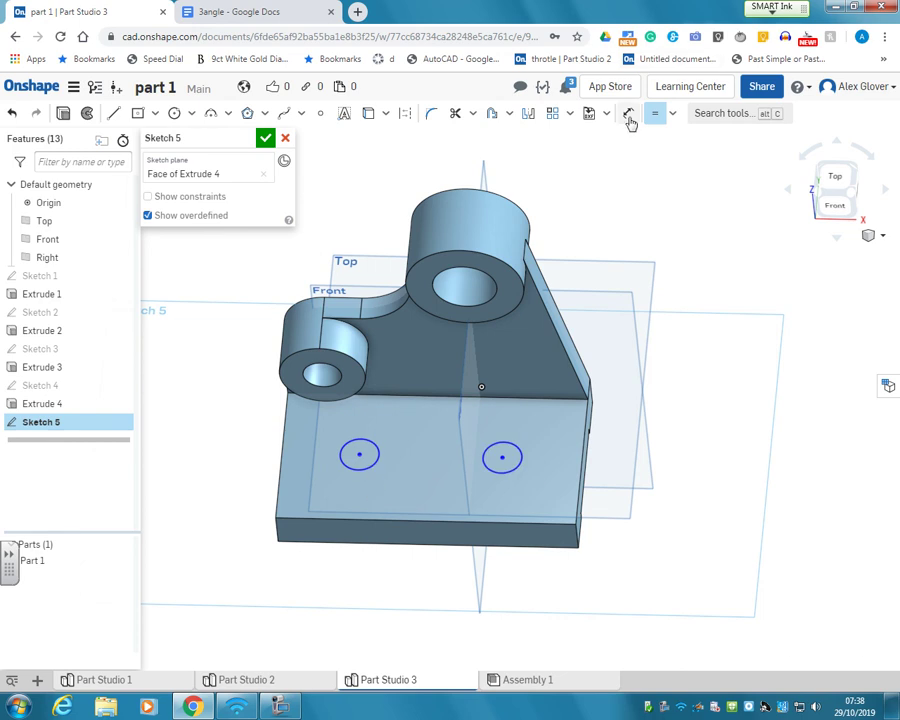
click(519, 477)
click(521, 471)
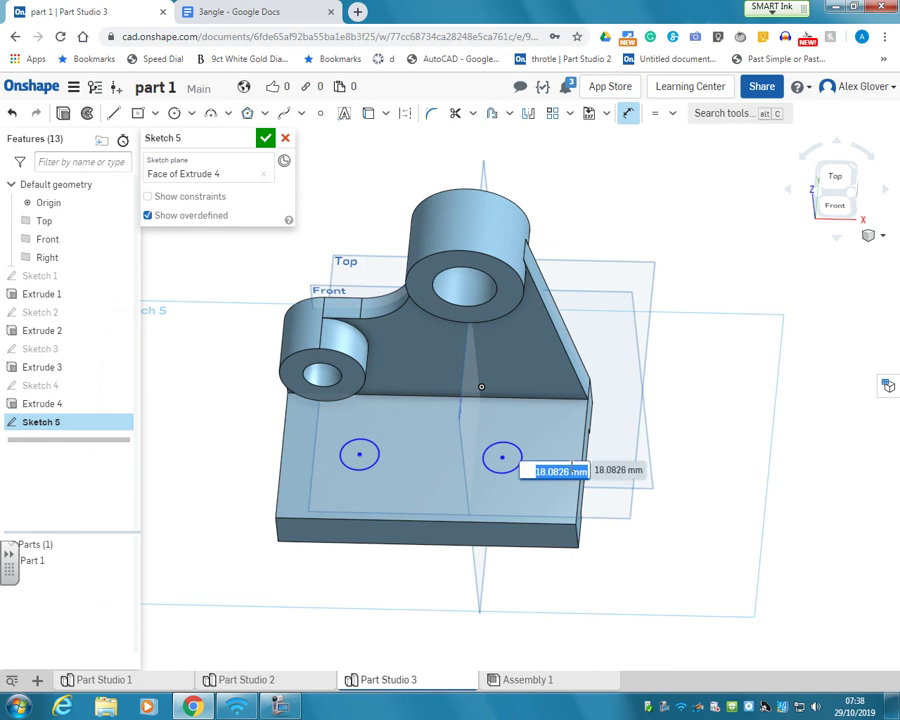
text(15)
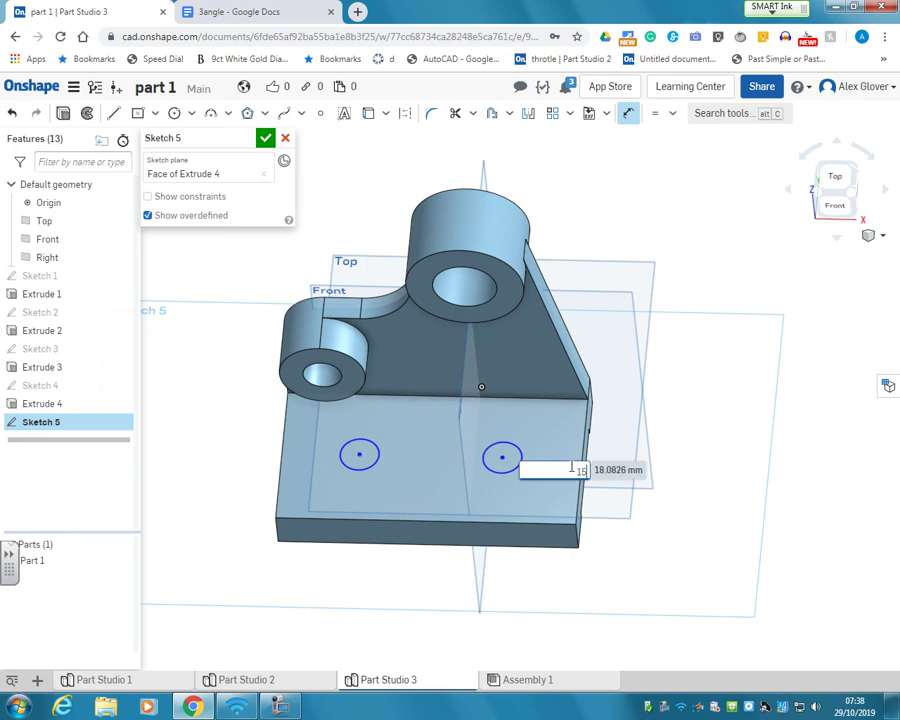
key(Return)
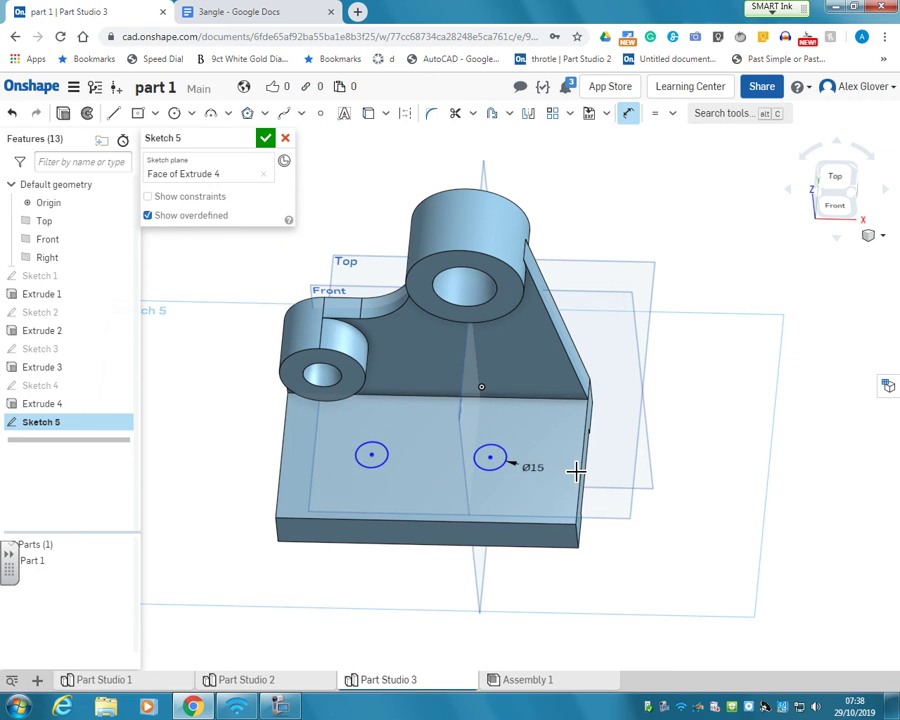
Step: Dimension the distance from the left circle's centre to the base's left edge as 35 mm
click(377, 456)
click(285, 456)
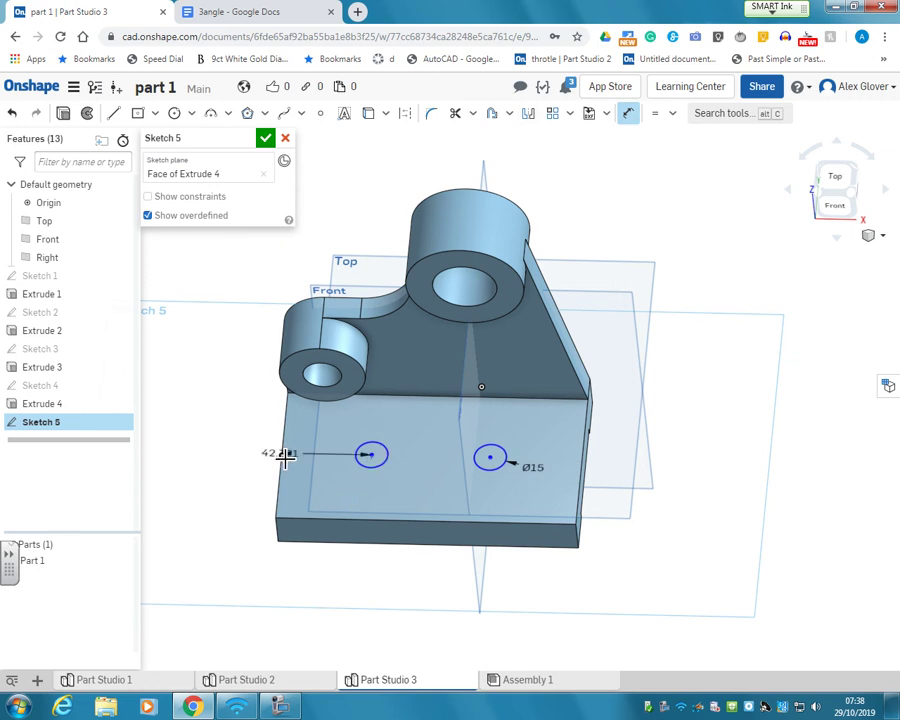
click(320, 497)
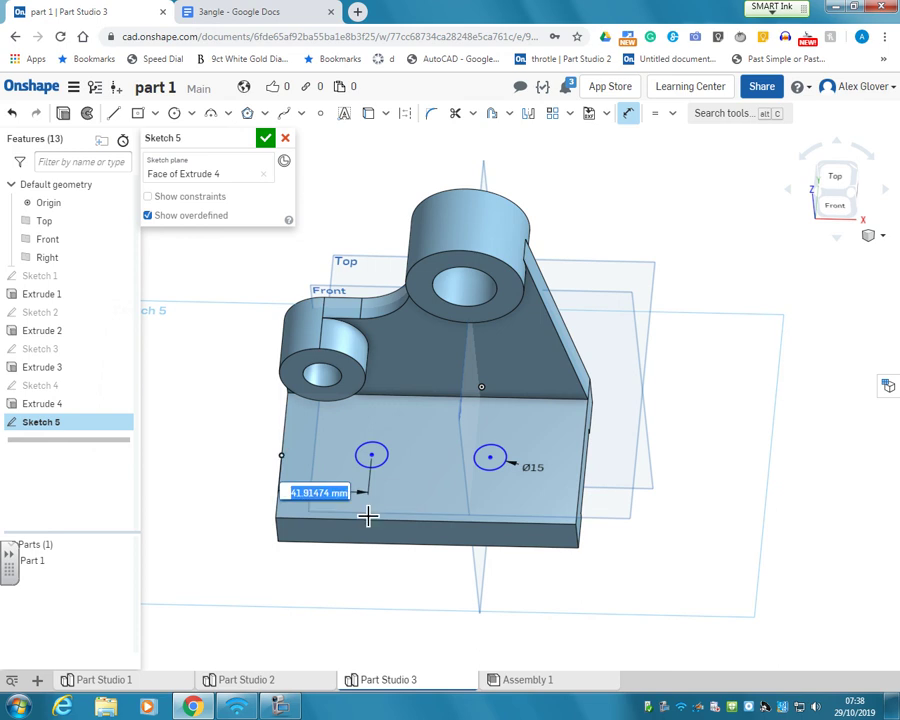
text(35)
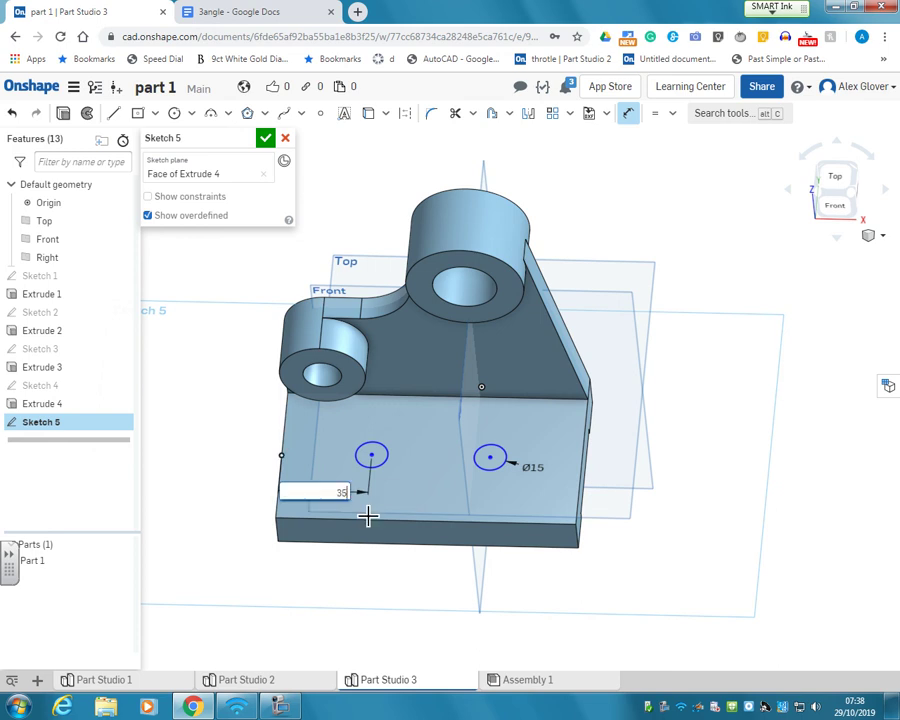
key(Return)
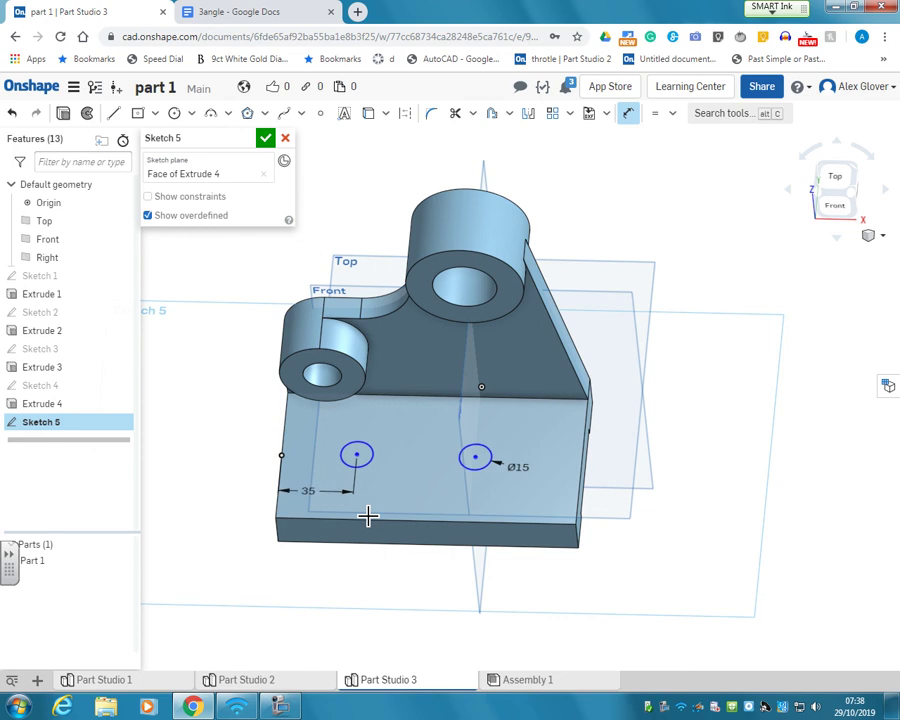
Step: Dimension the distance from the left circle's centre to the base's front edge as 30 mm
click(358, 457)
click(378, 526)
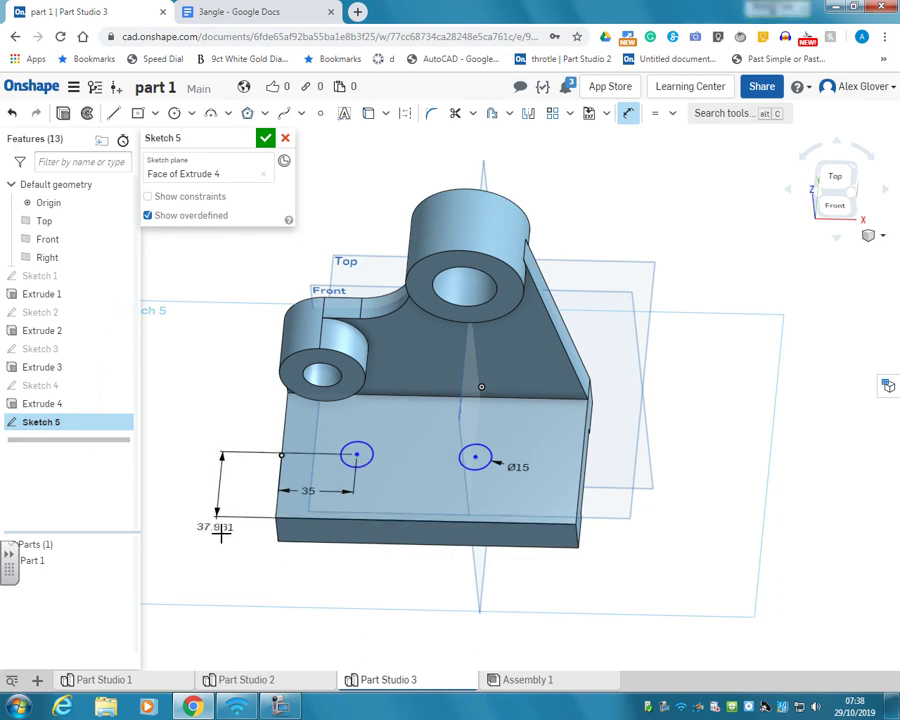
click(219, 531)
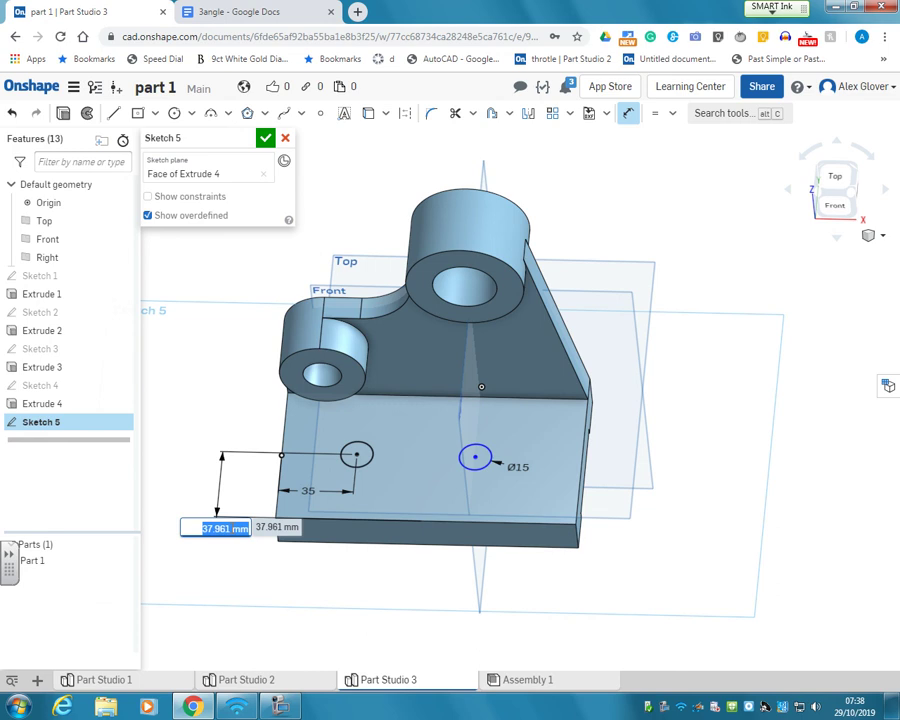
text(30)
key(Return)
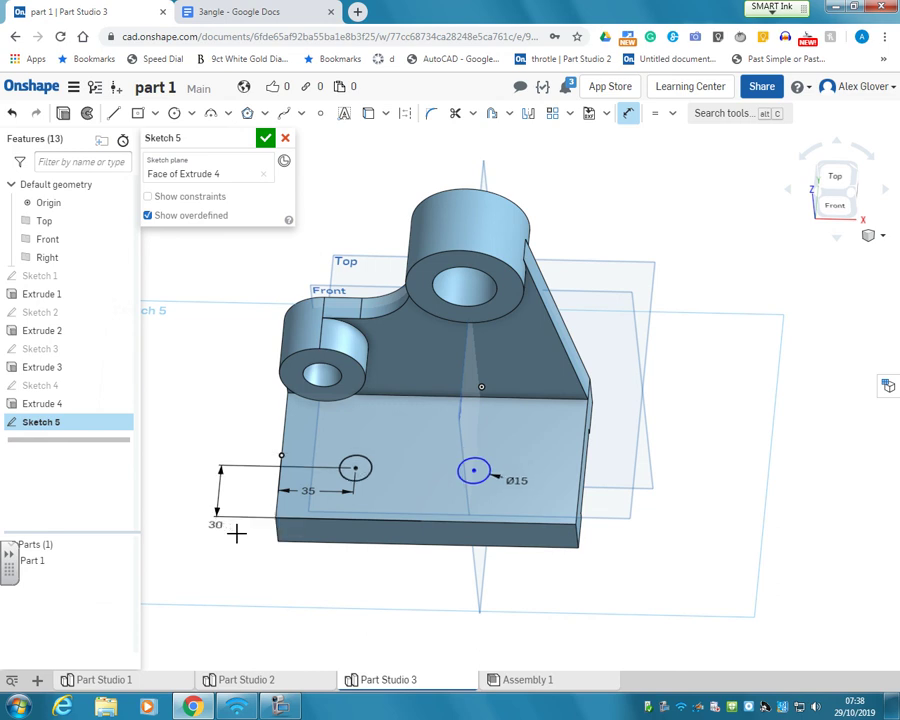
Step: Dimension the spacing between the two circle centres as 70 mm and finish the sketch
click(472, 480)
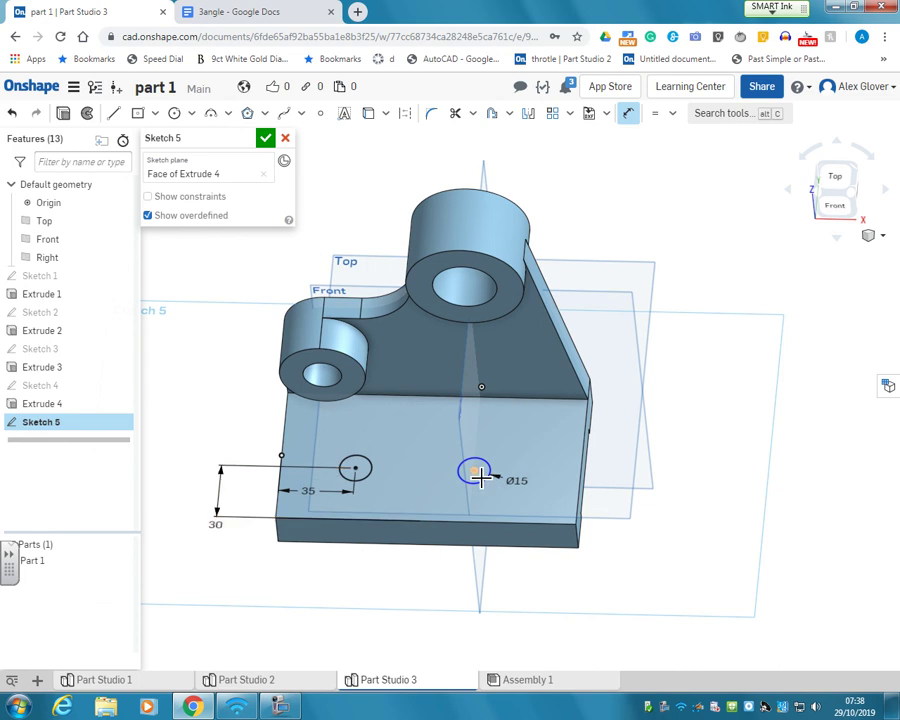
click(390, 463)
click(420, 447)
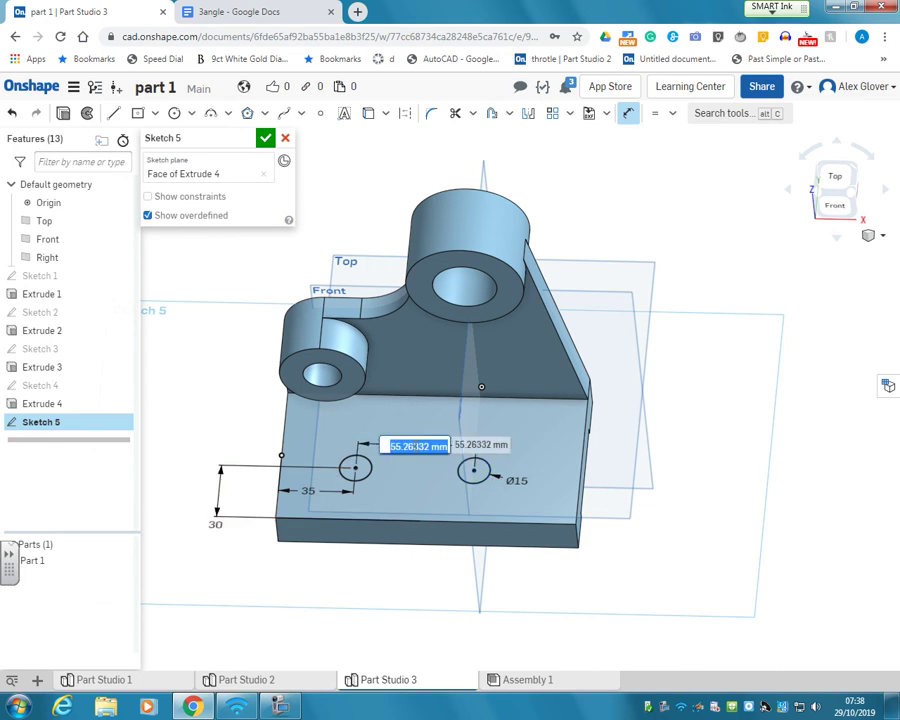
text(70)
key(Return)
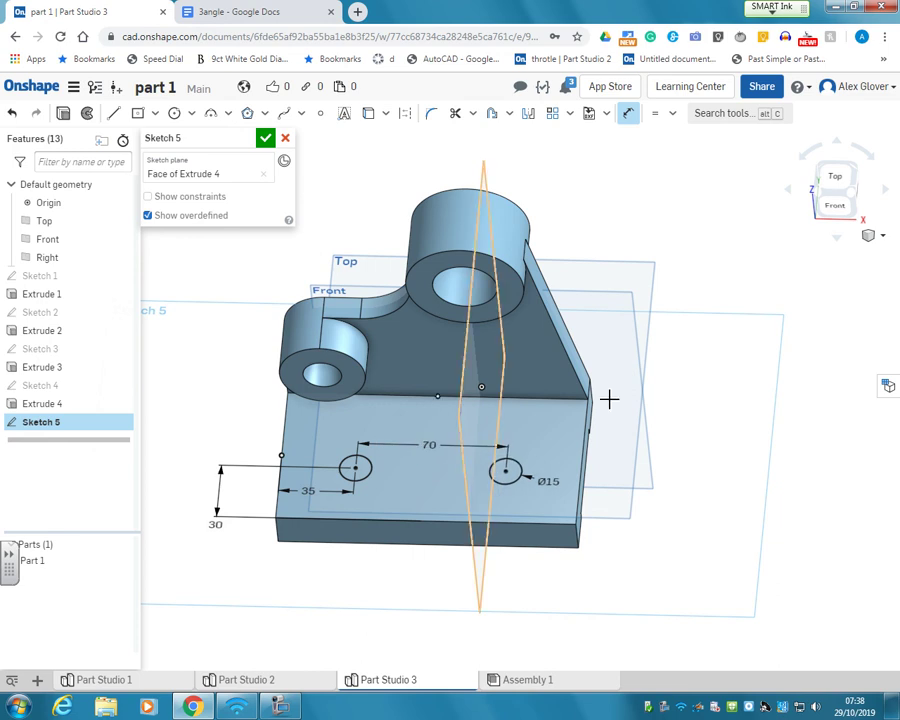
click(836, 190)
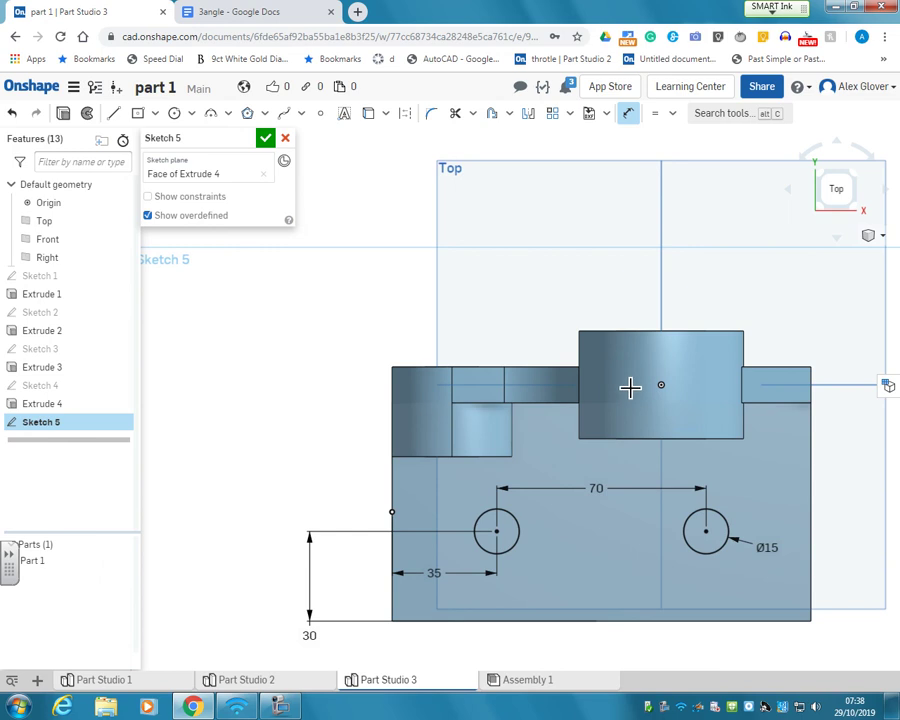
click(265, 138)
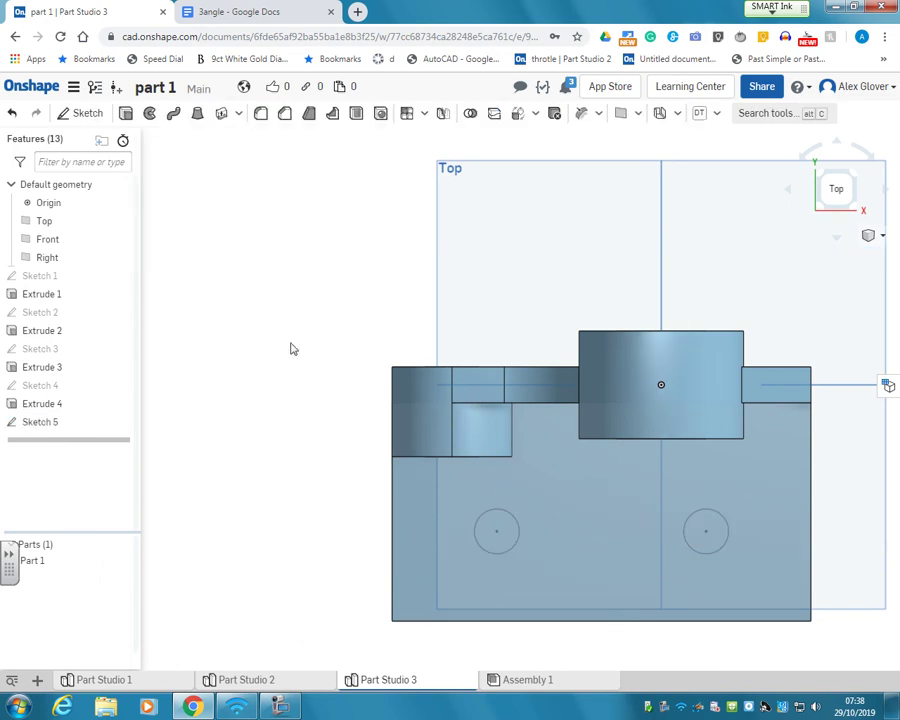
Step: Extrude the two-circle base sketch as a Remove cut with the Through all end type to make both holes in the base
click(125, 113)
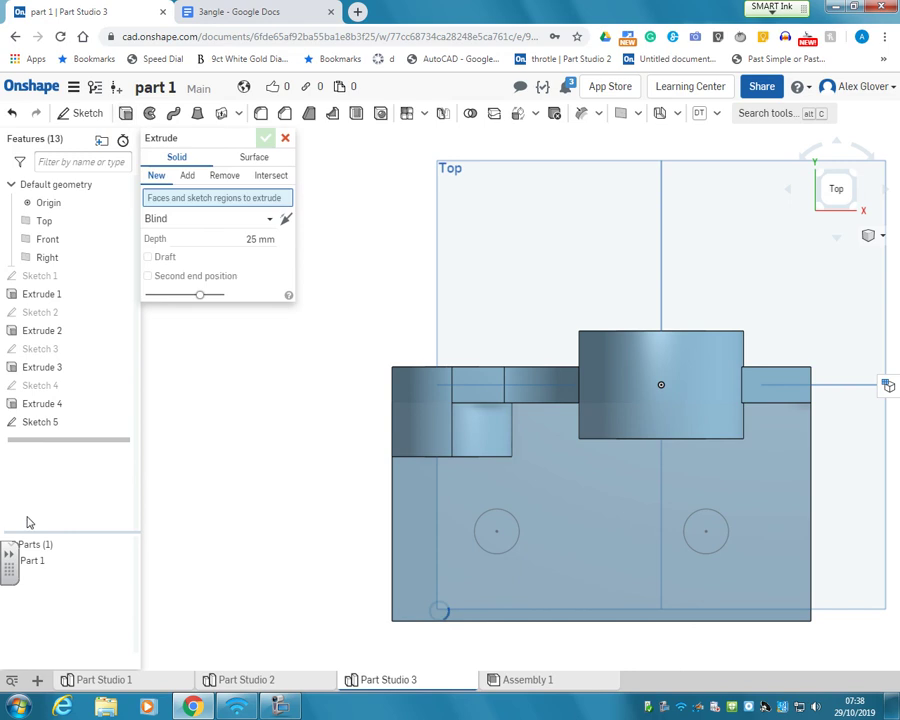
click(64, 422)
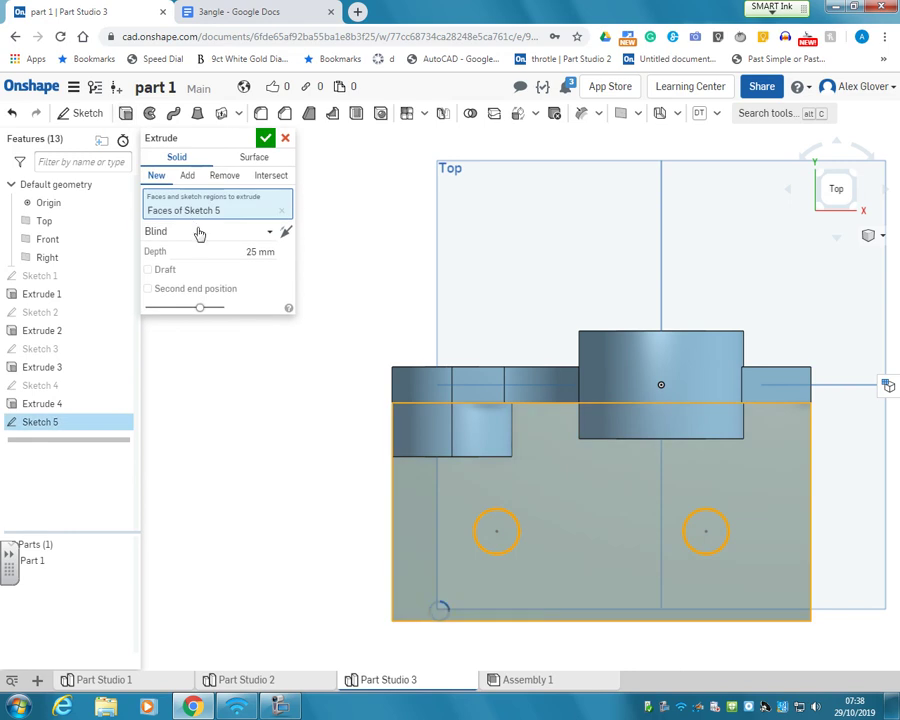
click(224, 175)
click(172, 234)
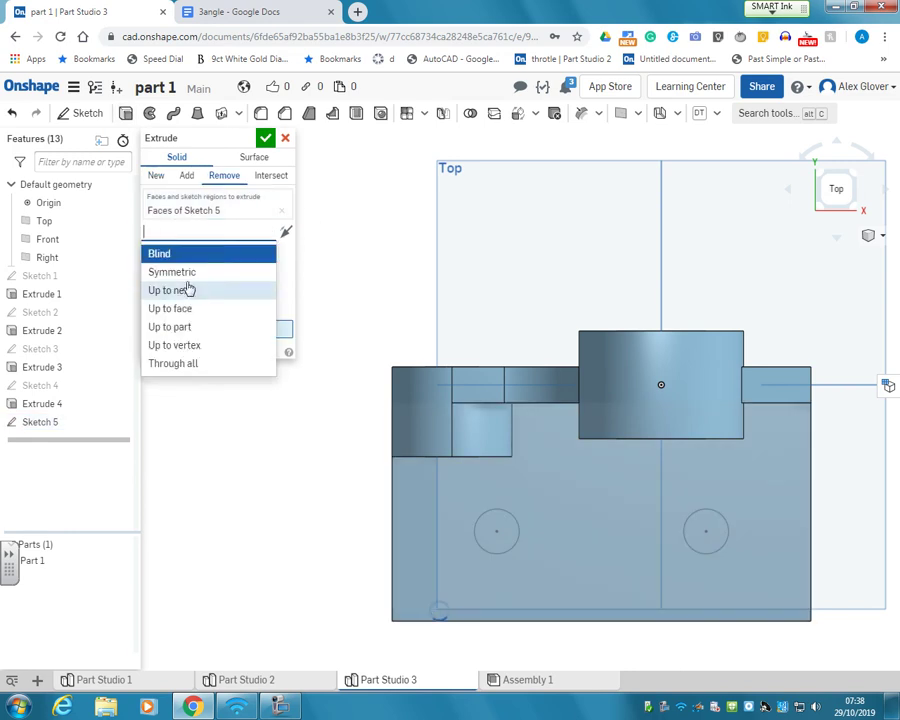
click(188, 362)
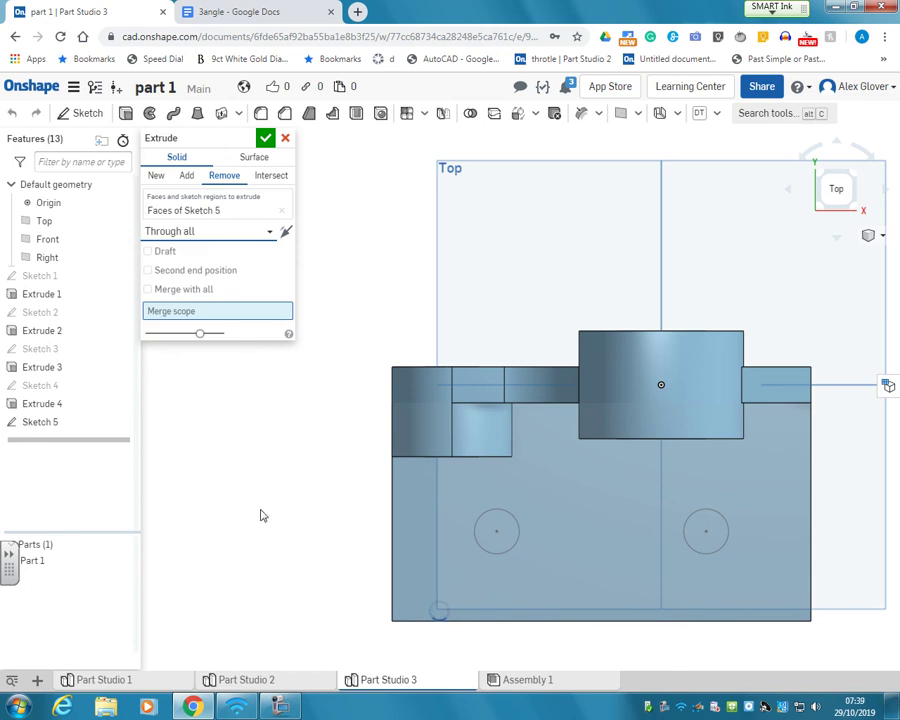
right_drag(253, 520, 250, 460)
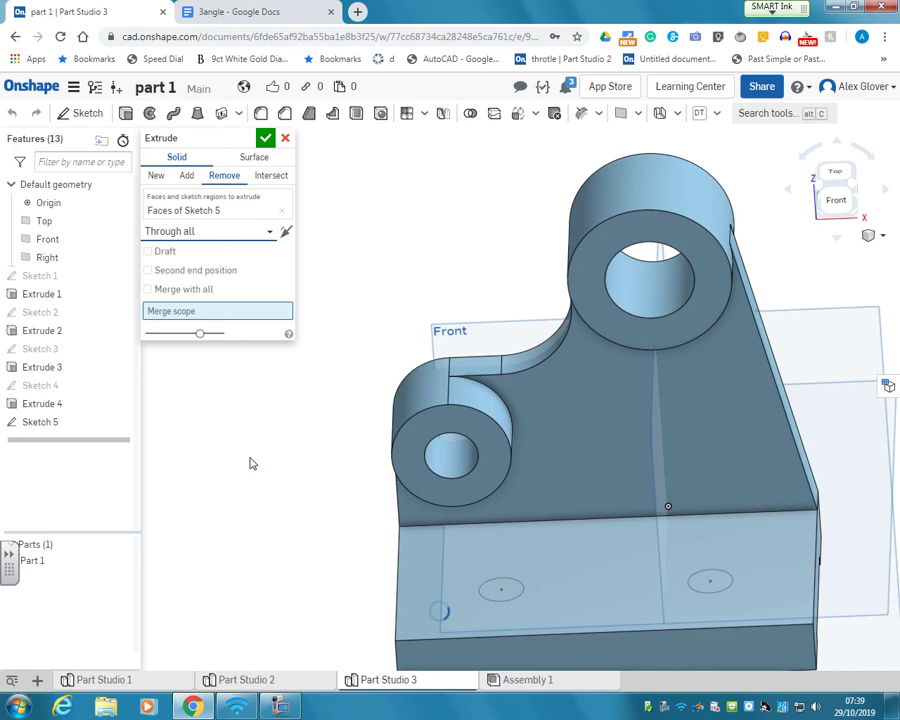
key(Left)
key(Left)
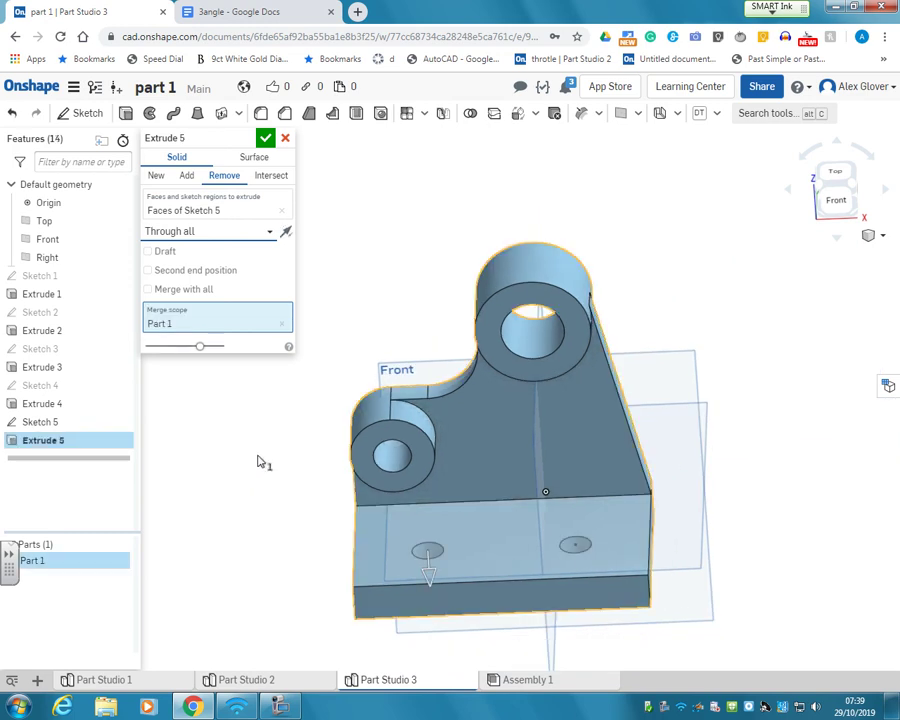
click(267, 140)
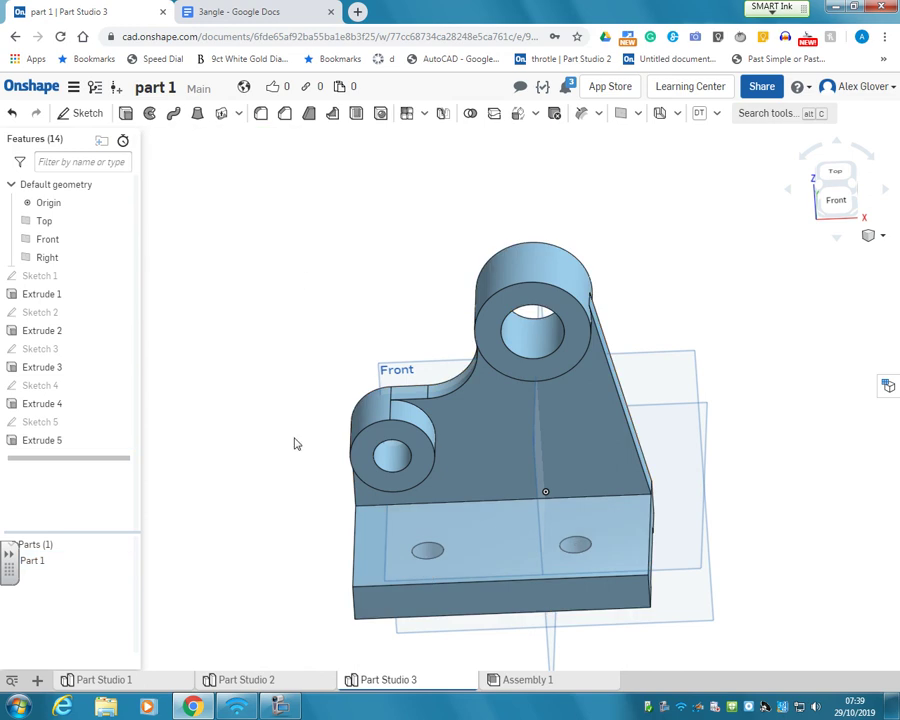
mouse_move(294, 440)
right_down()
mouse_move(256, 366)
mouse_move(283, 452)
right_up()
key(Left)
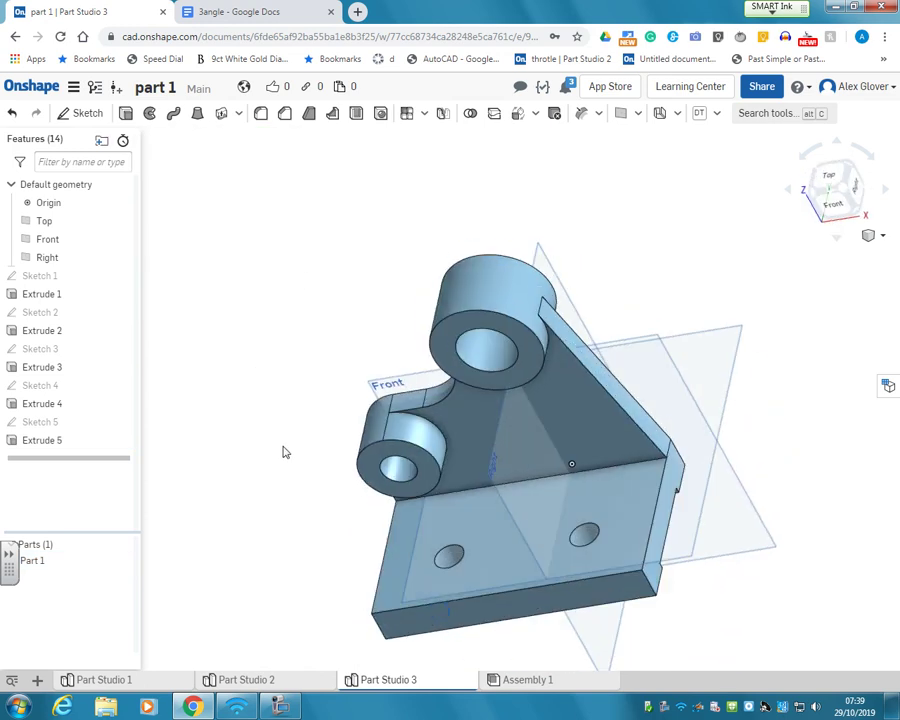